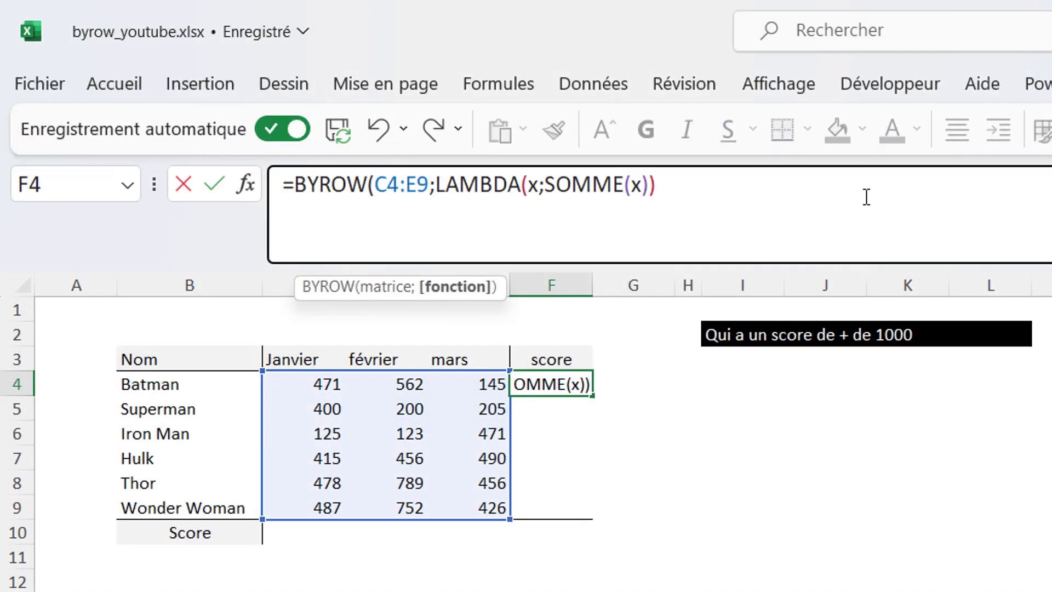
Confirm the intro preview formulas: the BYROW row totals and the FILTRE top-scorer list.
type(")")
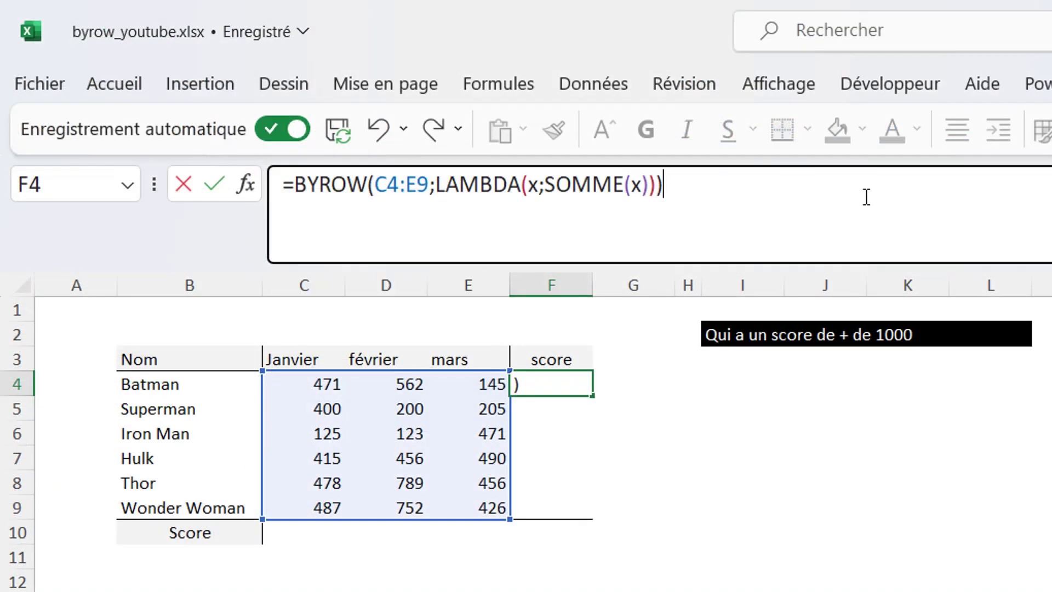
key("Return")
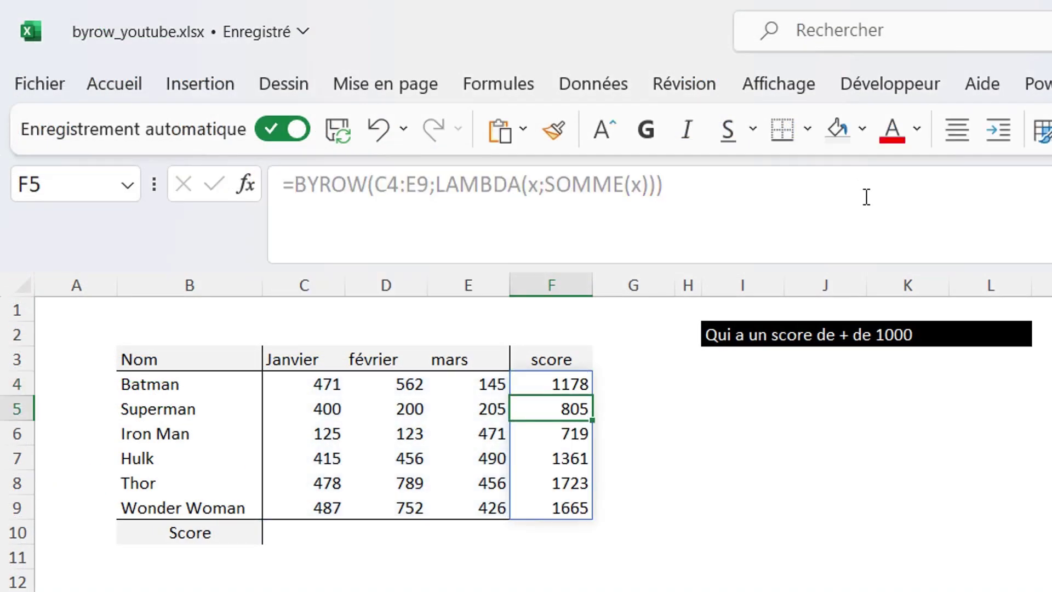
key("Return")
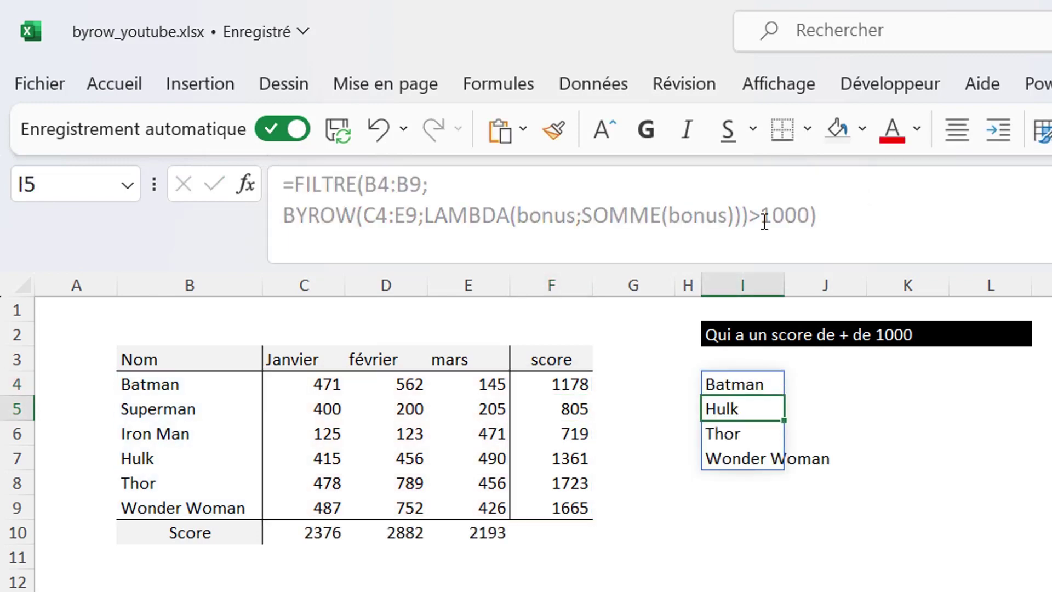
Switch to the byrow_youtube hero sheet and continue a BYCOL SOMME formula in C10.
left_click(963, 591)
type("m")
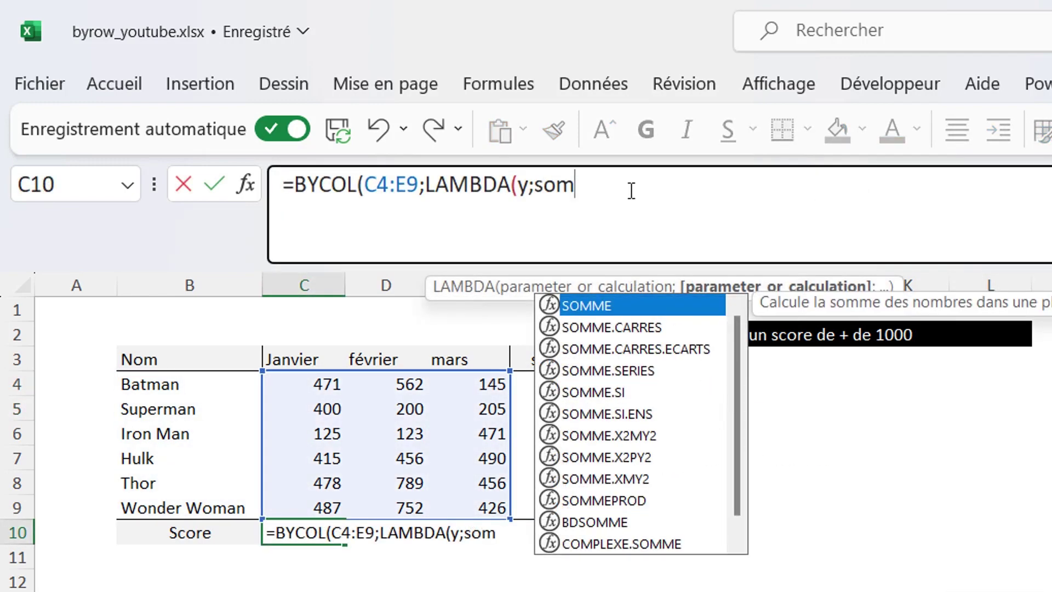
key("Tab")
type("y")
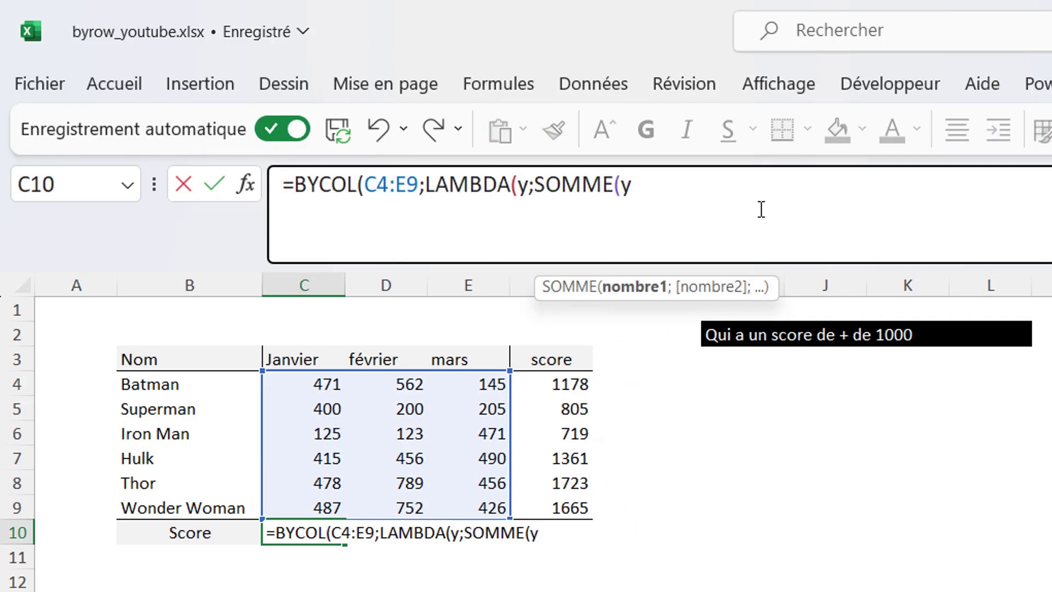
type(")))")
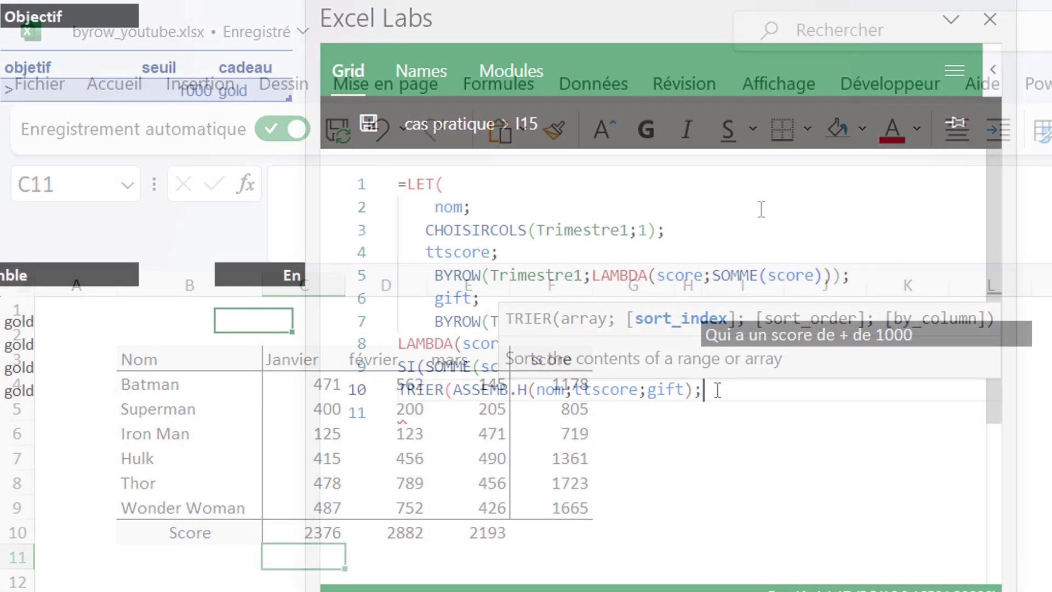
type("2;")
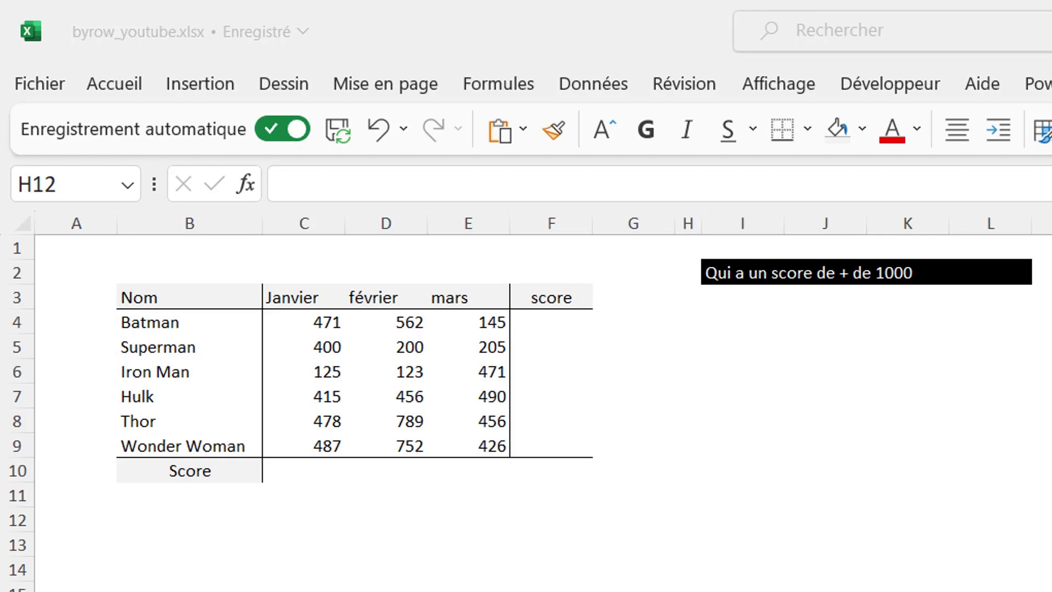
In F4, enter =BYROW(C4:E9;LAMBDA(x;SOMME(x))) to spill hero totals 1178 to 1665.
left_click(552, 323)
type("=")
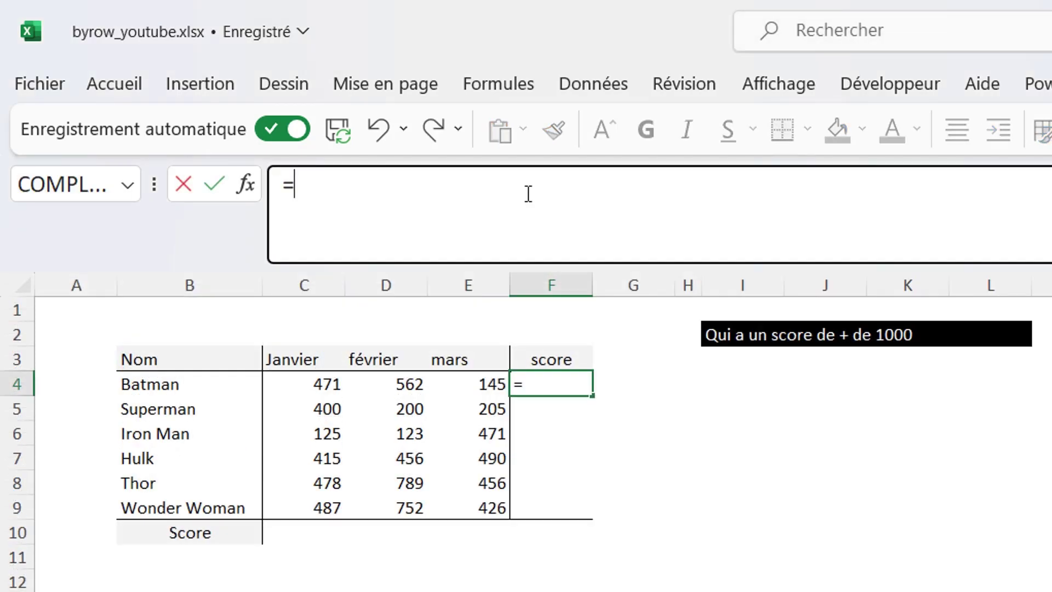
type("by")
double_click(355, 310)
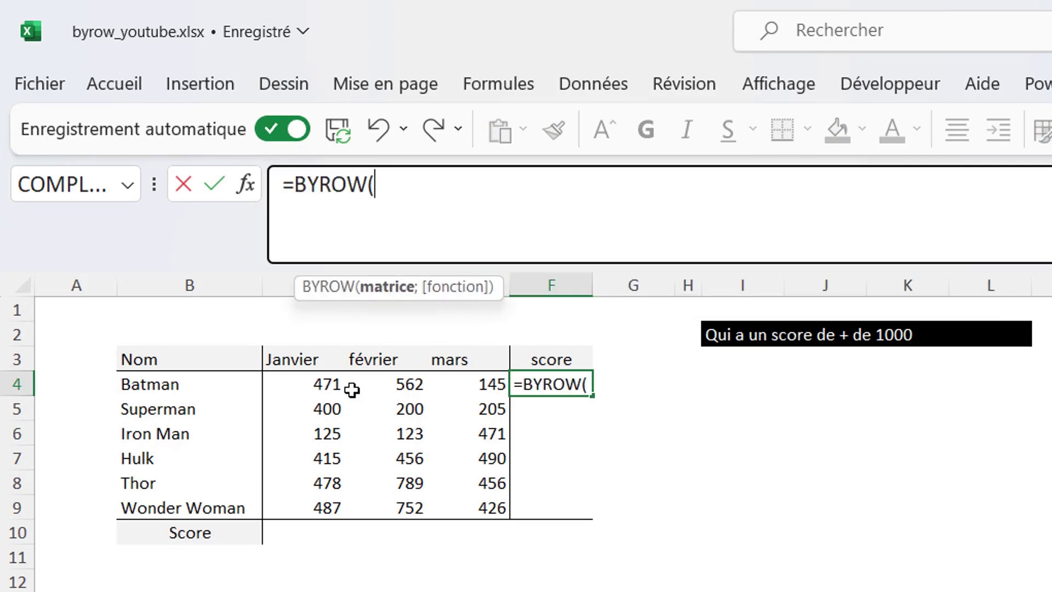
left_click(299, 384)
mouse_move(336, 381)
left_mouse_down()
mouse_move(453, 493)
mouse_move(453, 509)
left_mouse_up()
type(";")
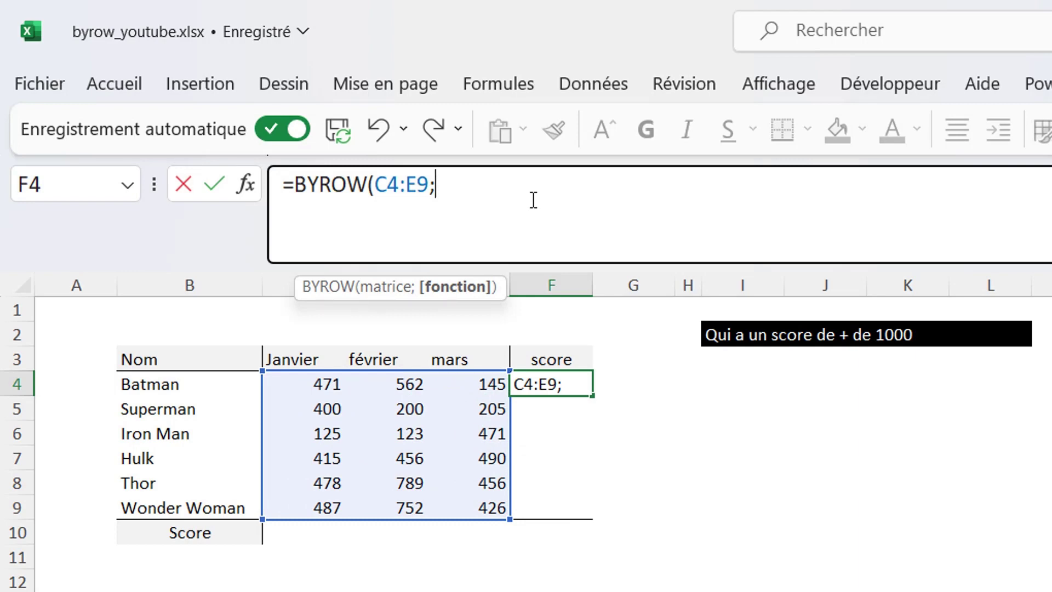
type("LAMBDA(")
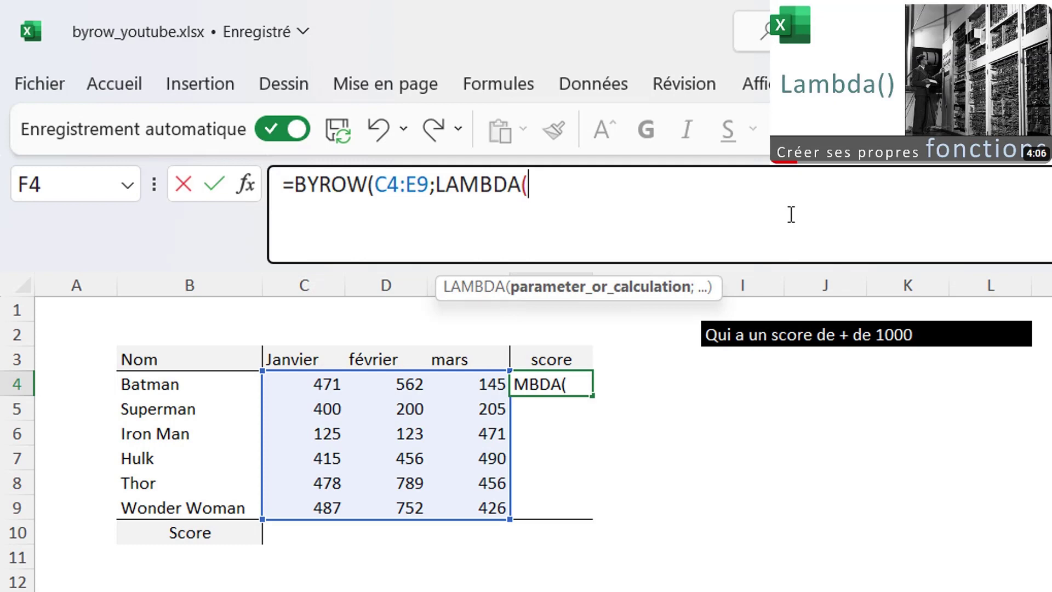
type("x;")
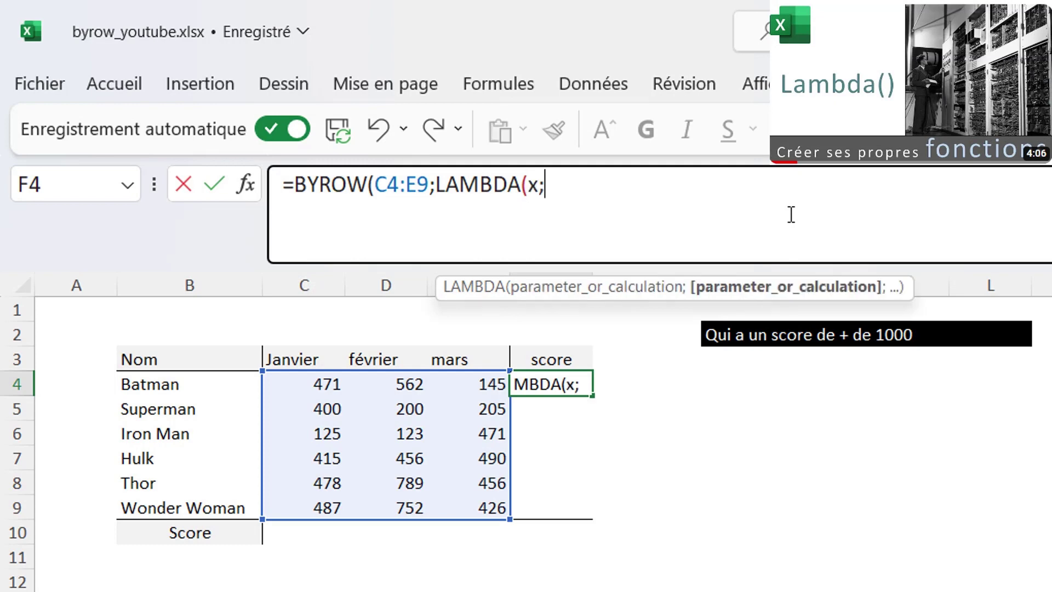
type("SOMME(x)")
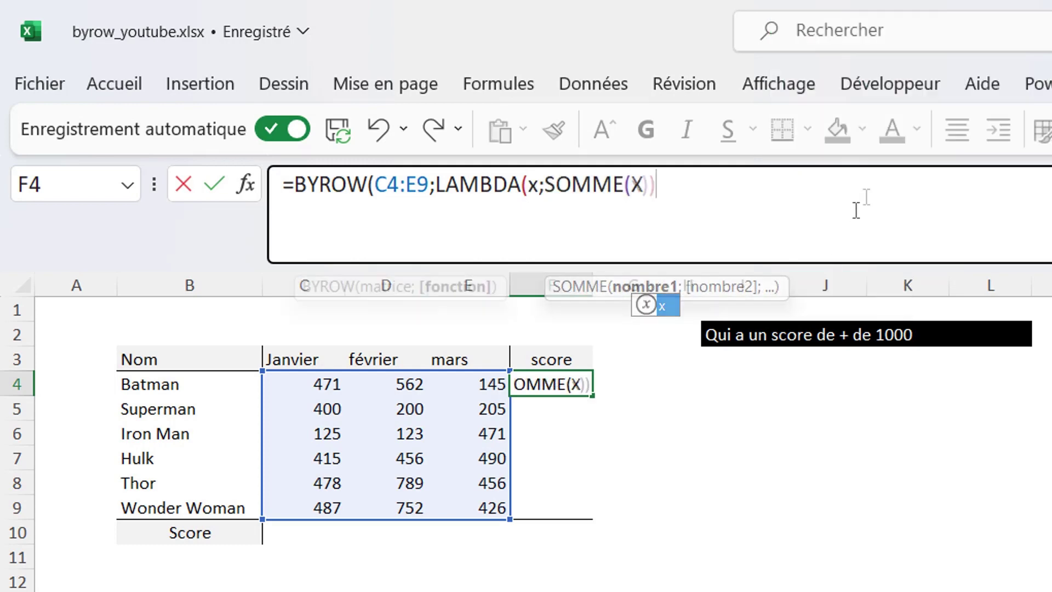
type(")")
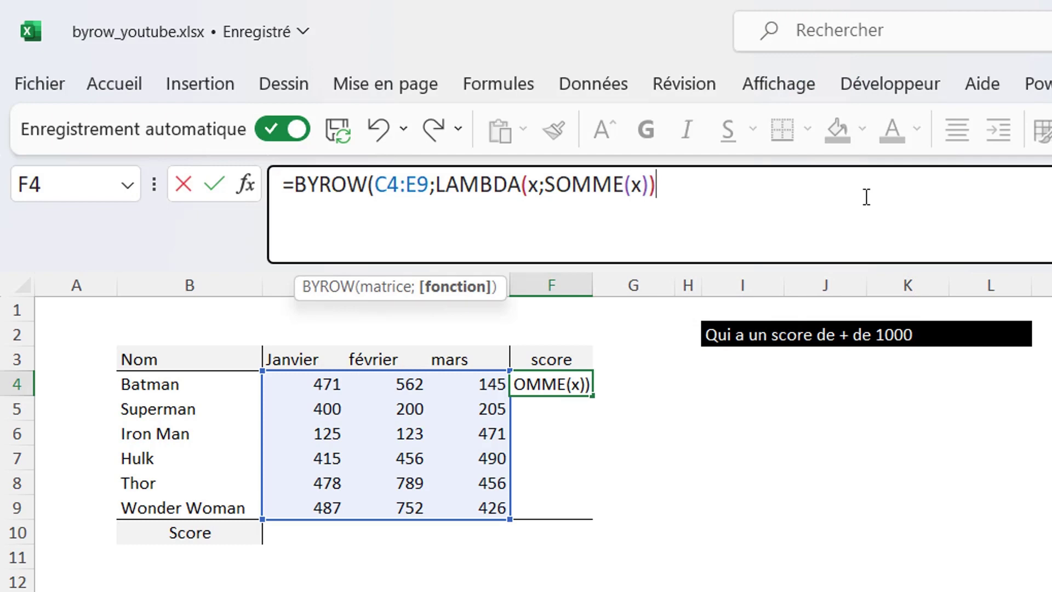
type(")")
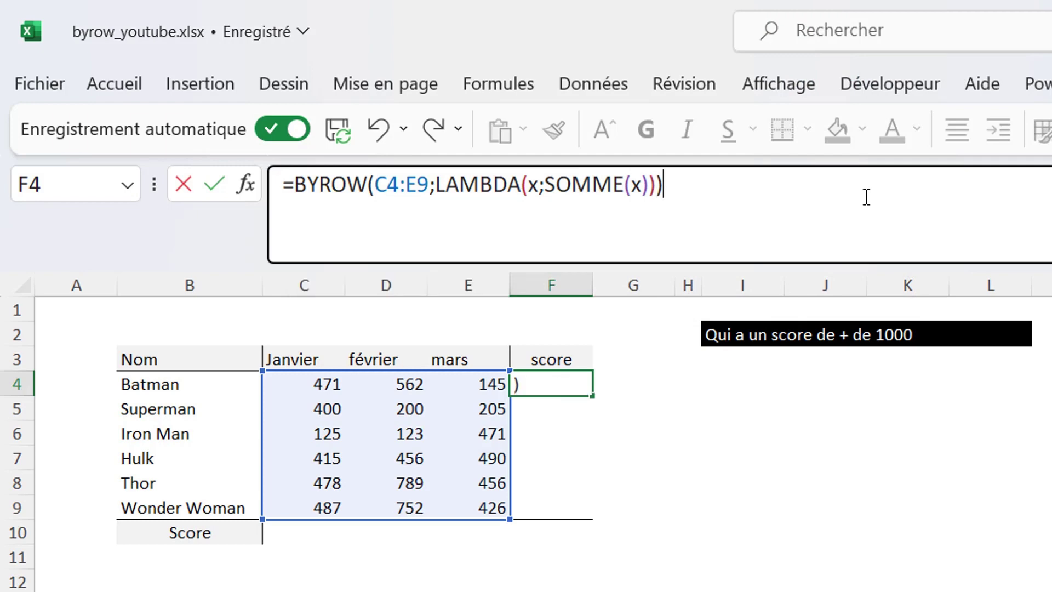
key("Return")
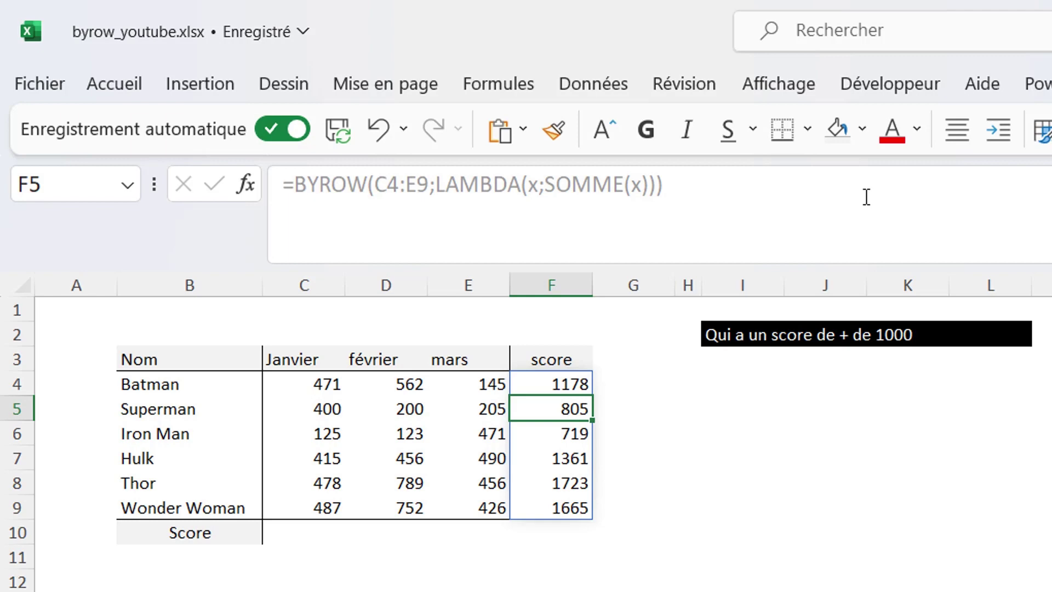
In C10, enter =BYCOL(C4:E9;LAMBDA(y;SOMME(y))) giving monthly totals 2376, 2882 and 2193.
left_click(304, 533)
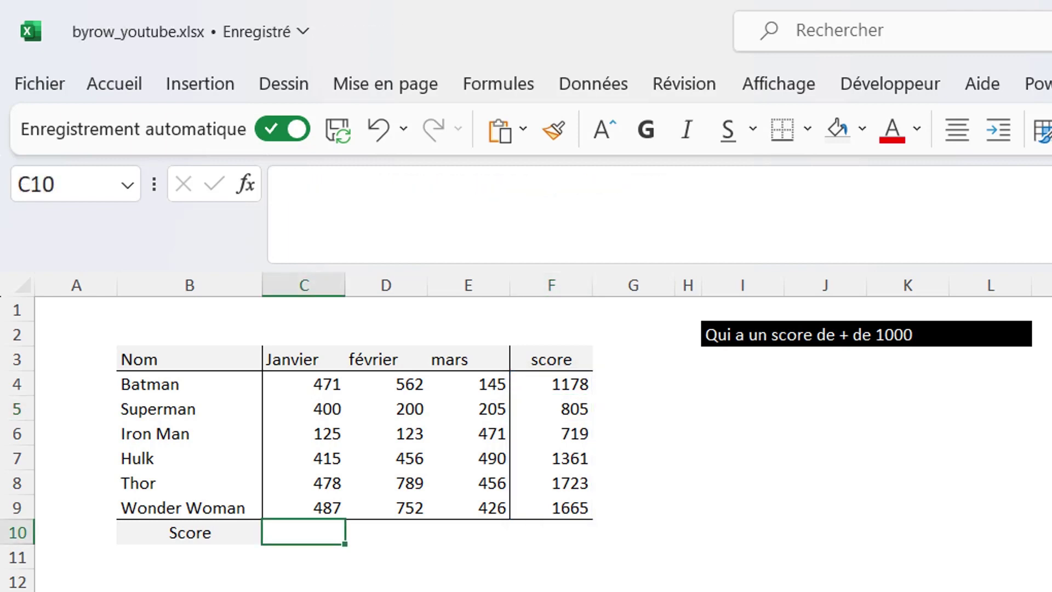
type("=")
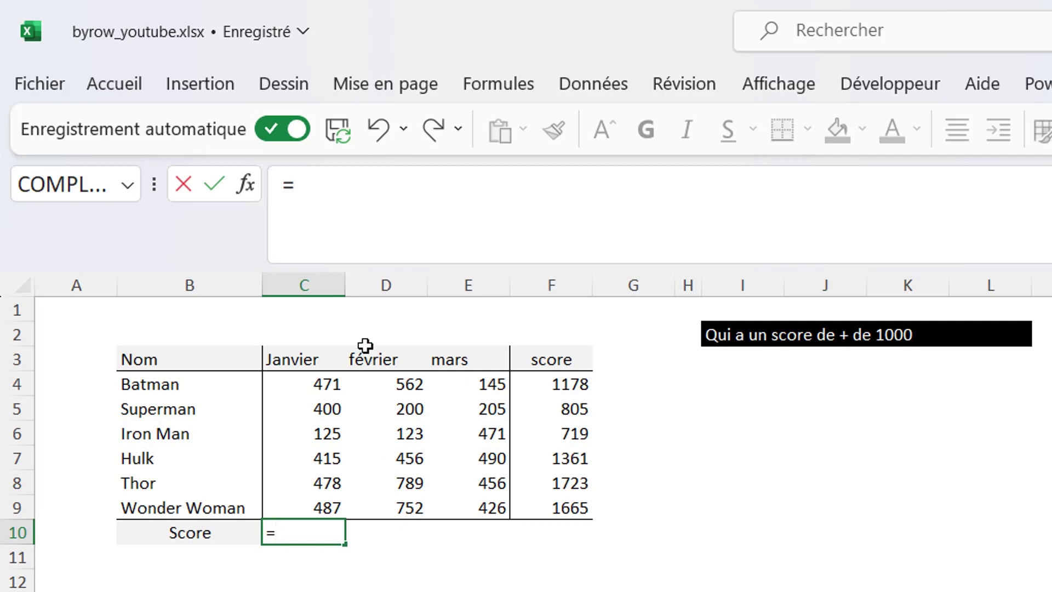
left_click(333, 189)
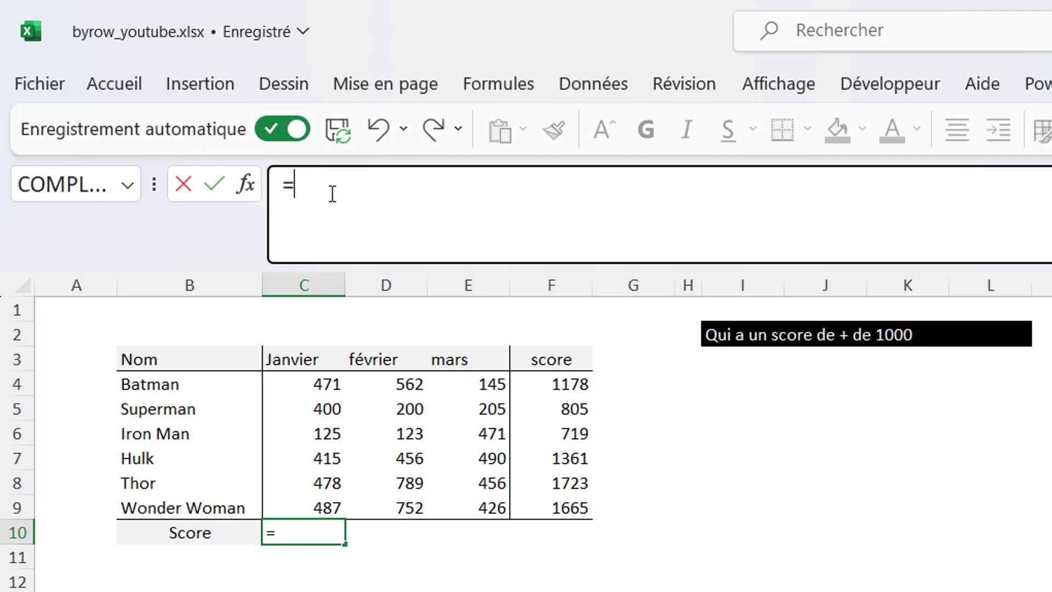
type("BY")
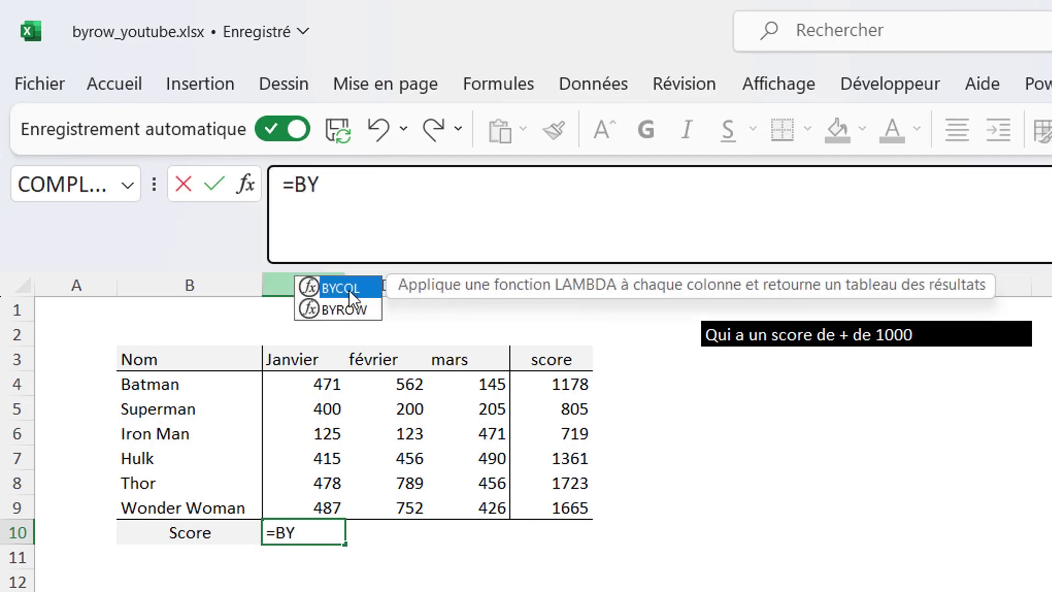
double_click(349, 290)
mouse_move(287, 386)
left_mouse_down()
mouse_move(477, 408)
mouse_move(477, 508)
left_mouse_up()
type(";")
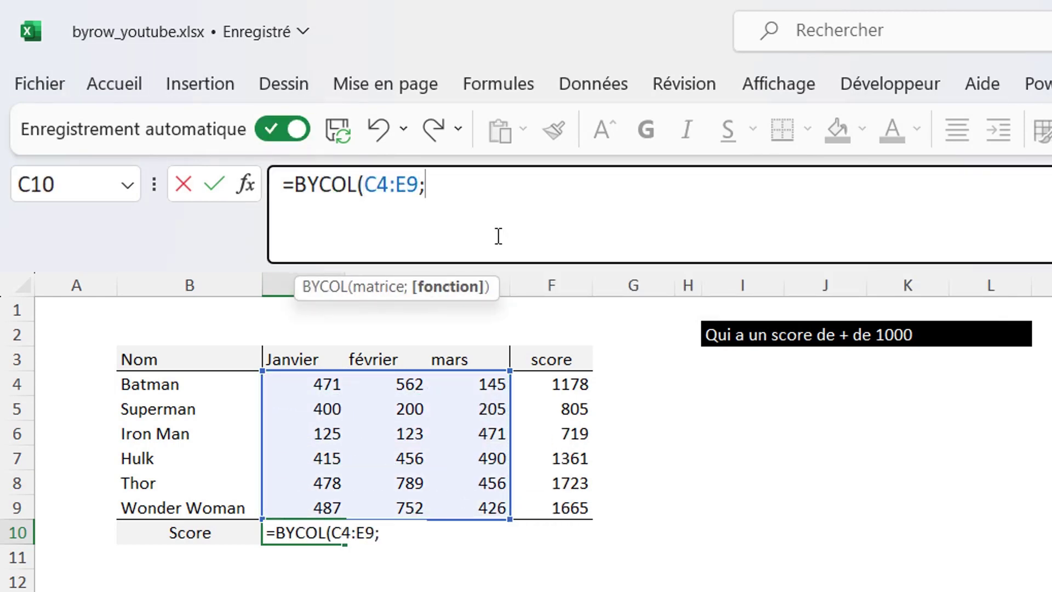
type("LAMBDA(")
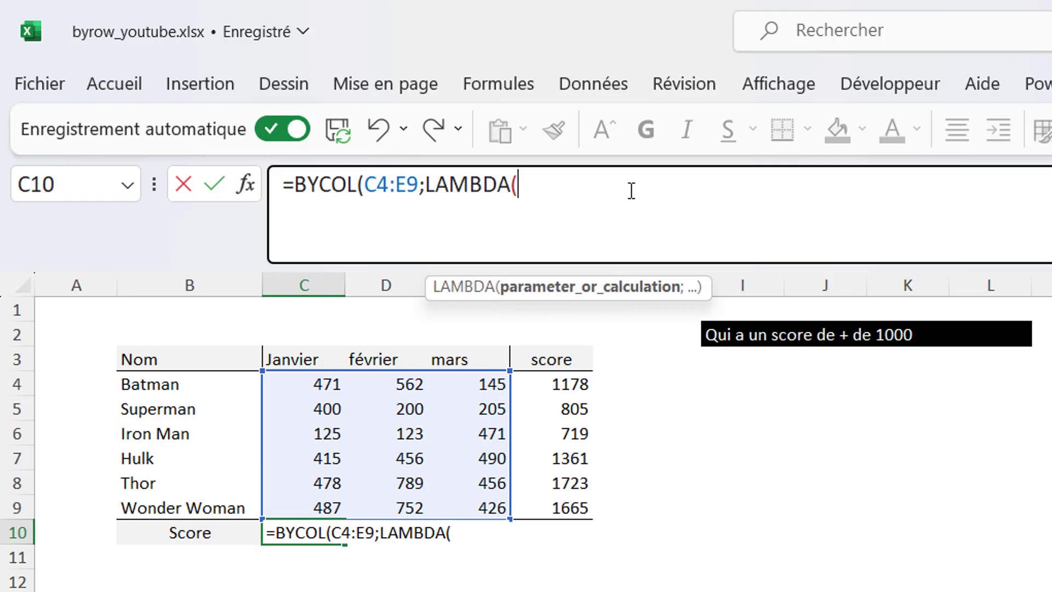
type("y")
type(";so")
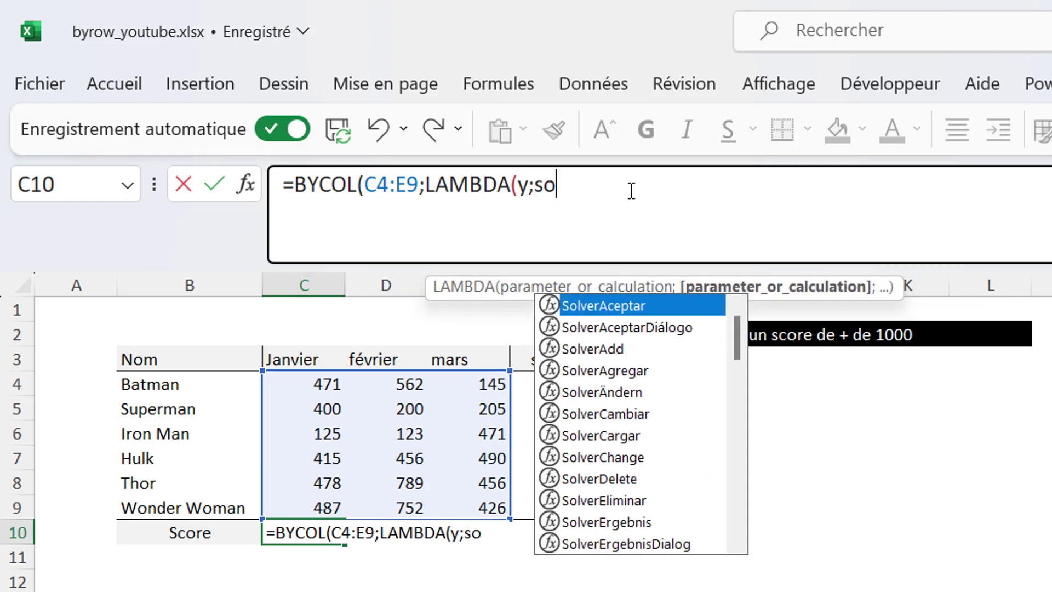
type("m")
key("Tab")
type("y")
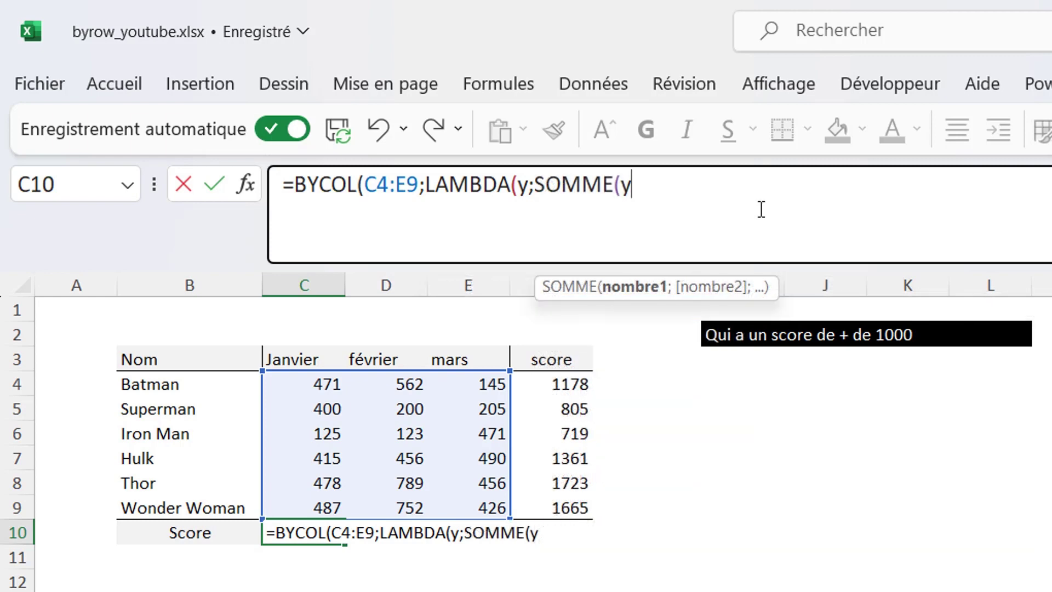
type(")))")
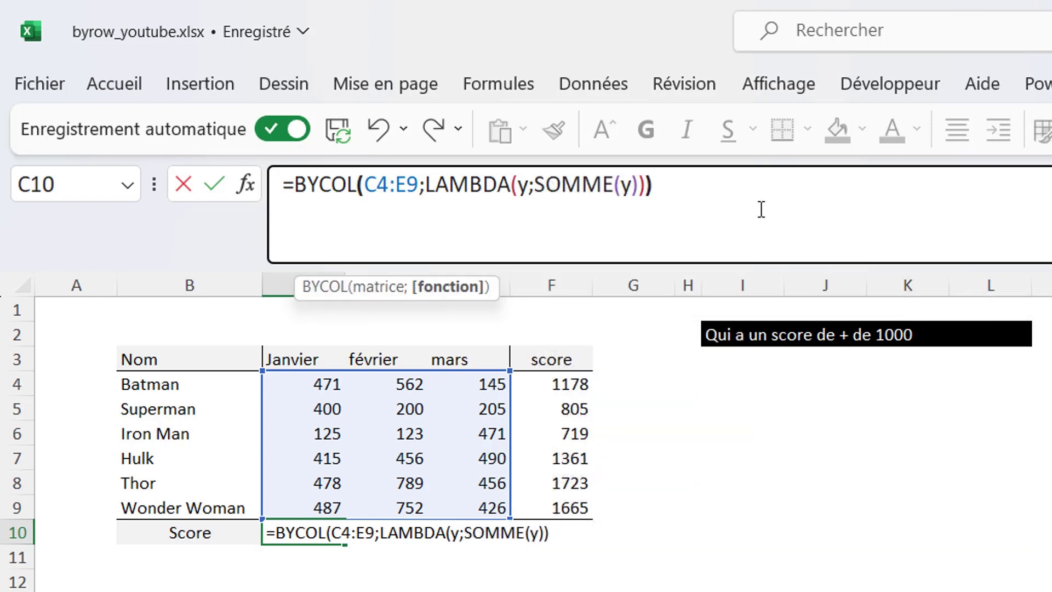
key("Return")
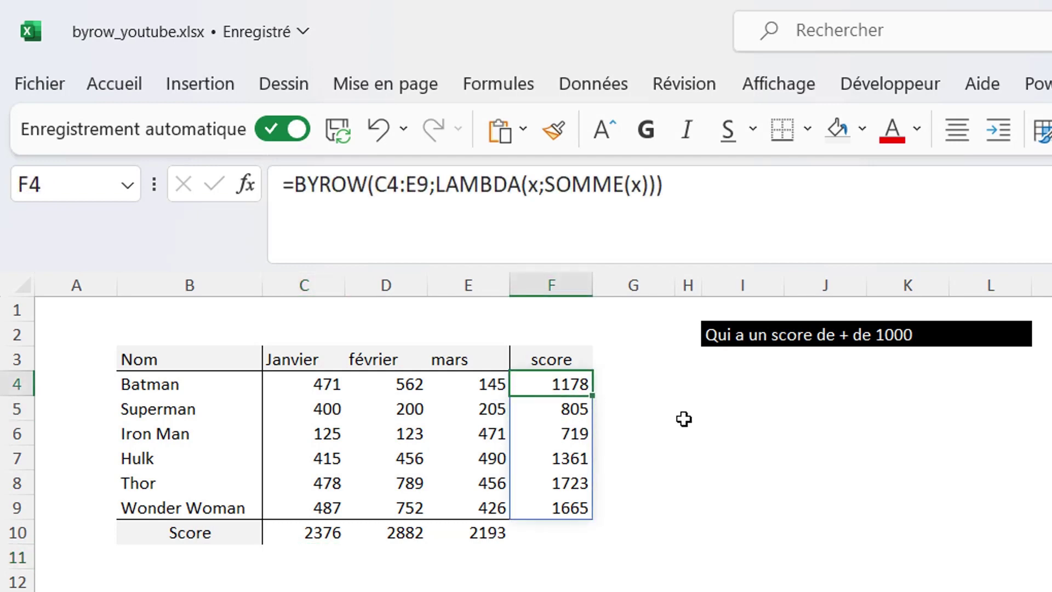
Change the F4 LAMBDA calculation from SOMME to MAX to show each row's maximum.
left_click(625, 185)
key("BackSpace")
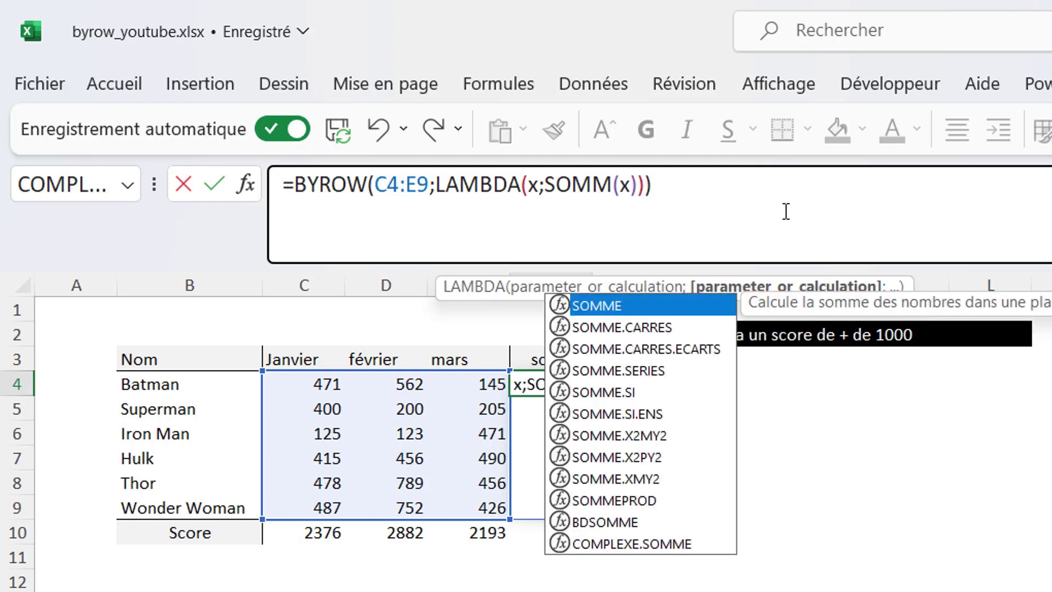
key("BackSpace")
key("BackSpace")
key("BackSpace")
type("MA")
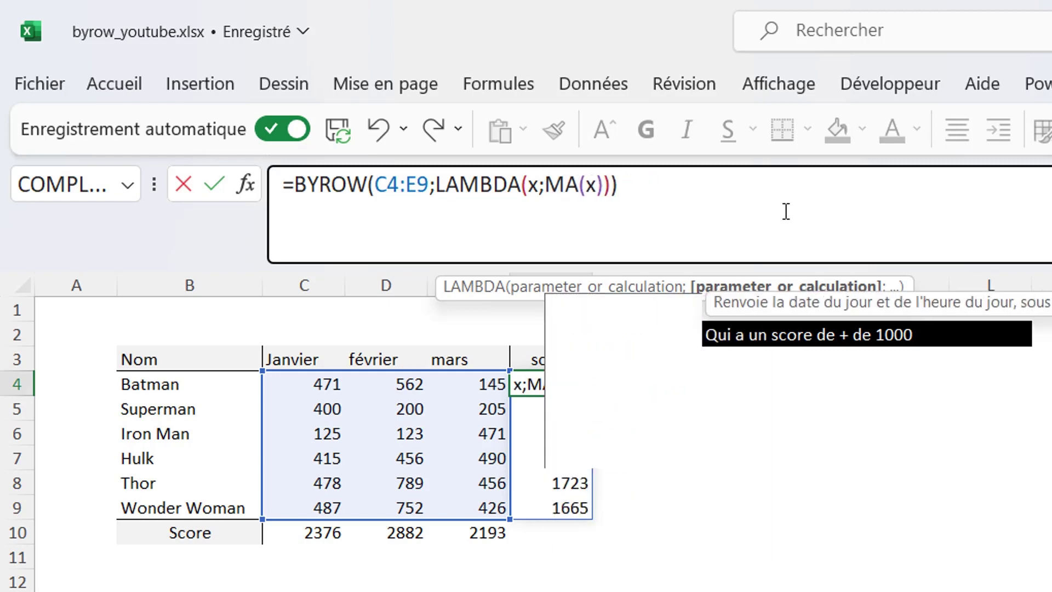
type("X")
key("Return")
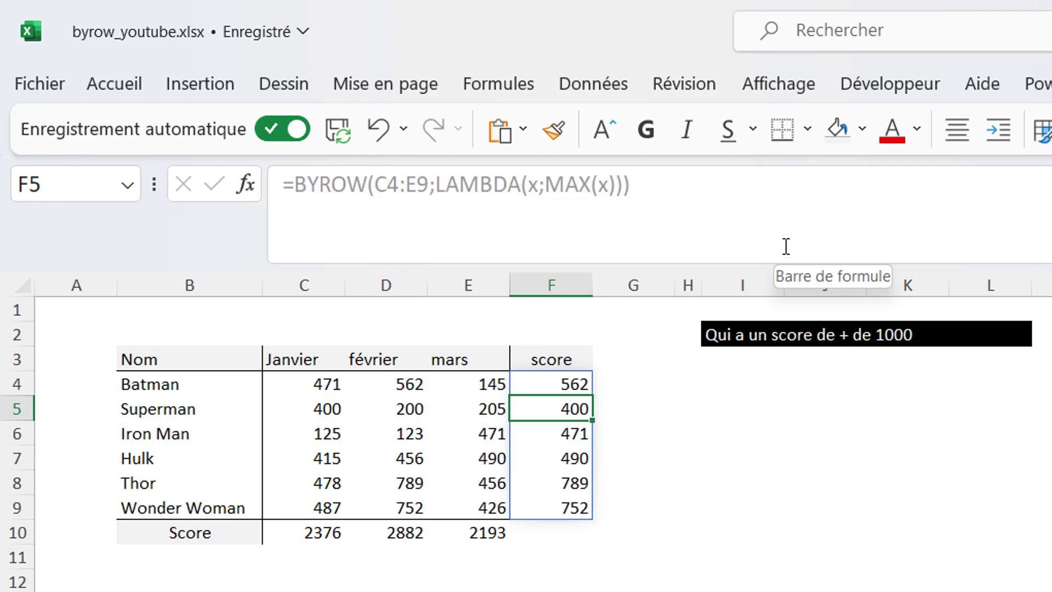
Add +15 to the MAX calculation in the column F score formula.
key("Up")
left_click(610, 185)
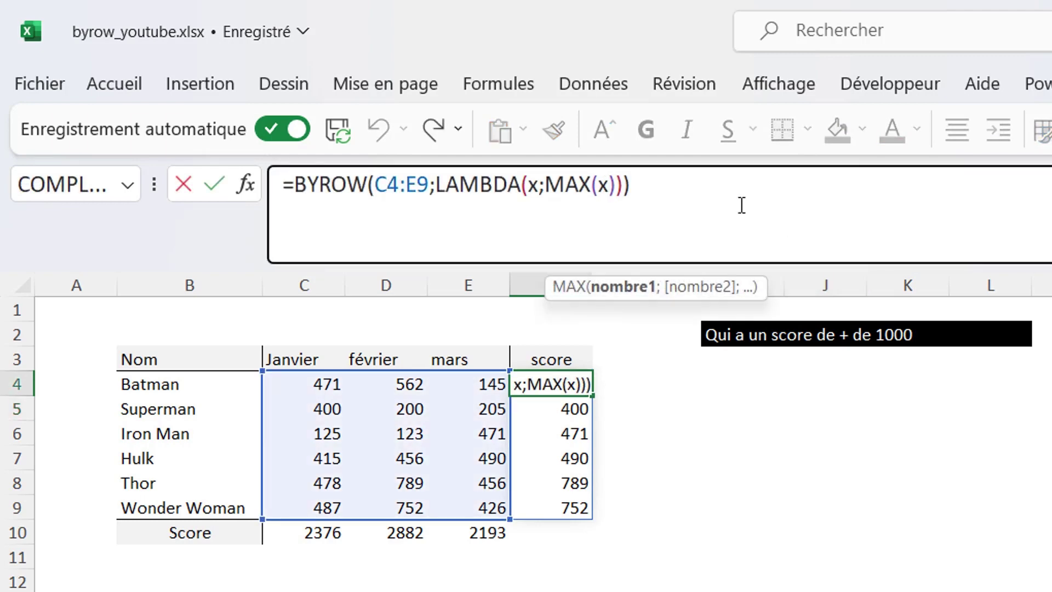
type("+15")
key("Return")
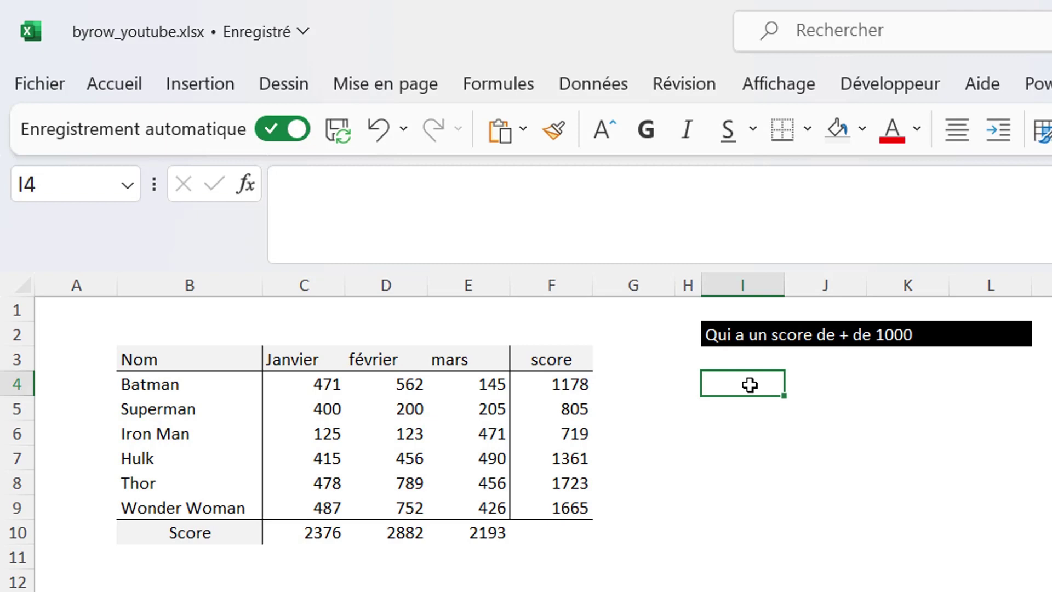
In I4, enter =BYROW(C4:E9;LAMBDA(bonus;SOMME(bonus))) to spill row totals down I4:I9.
left_click(512, 193)
type("=")
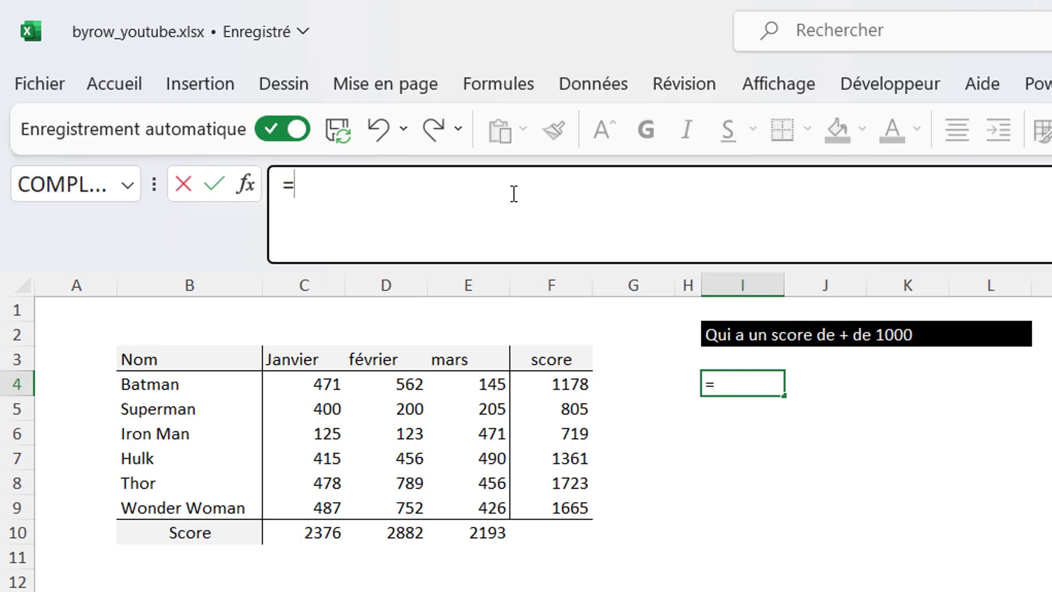
type("byr")
key("Tab")
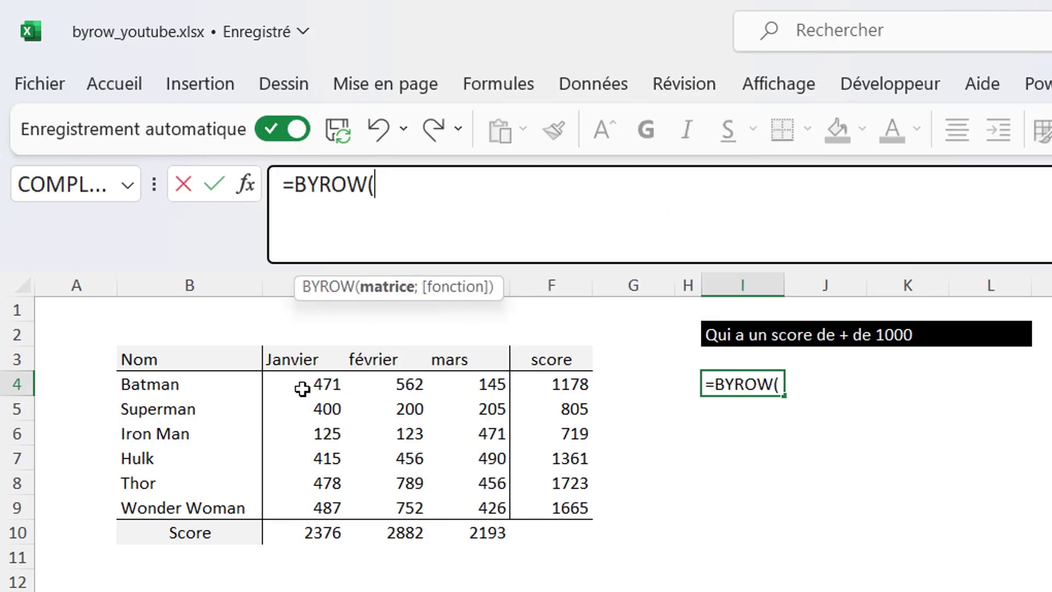
mouse_move(303, 389)
left_mouse_down()
mouse_move(463, 409)
mouse_move(463, 509)
left_mouse_up()
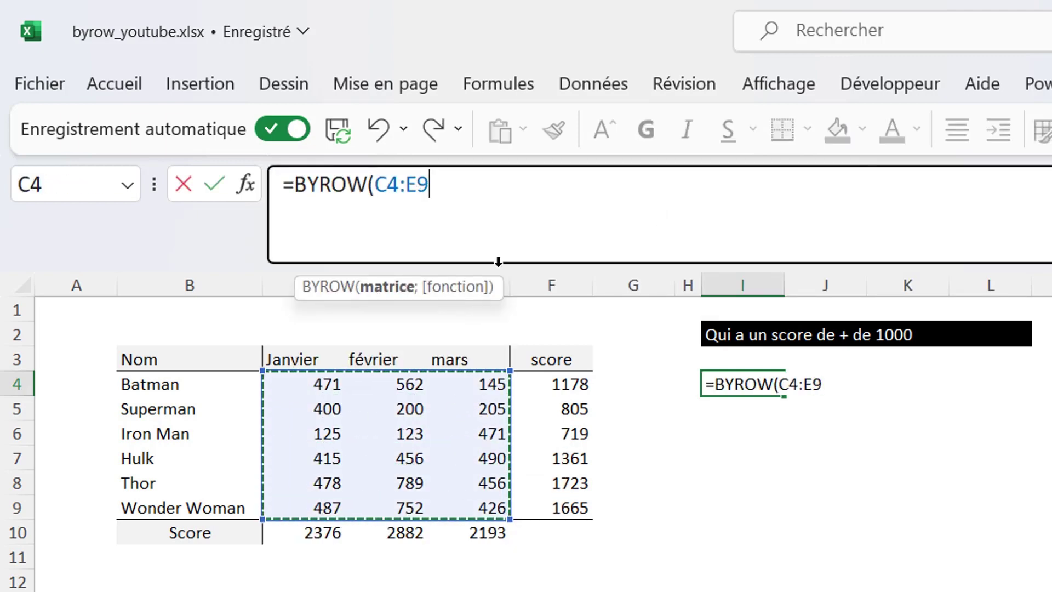
type(";LAMBDA(")
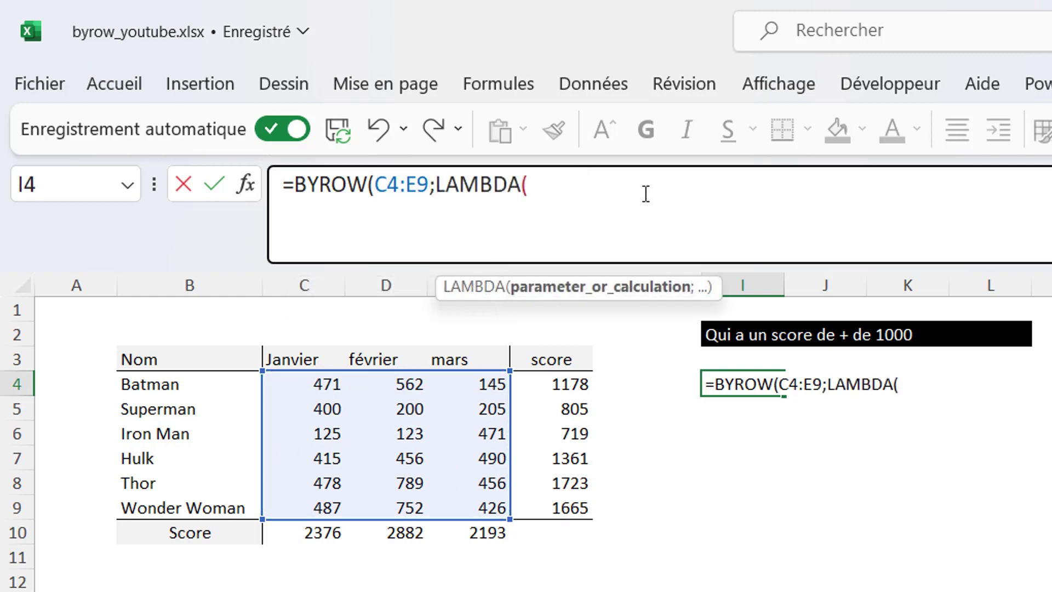
type("bo")
type("nus;so")
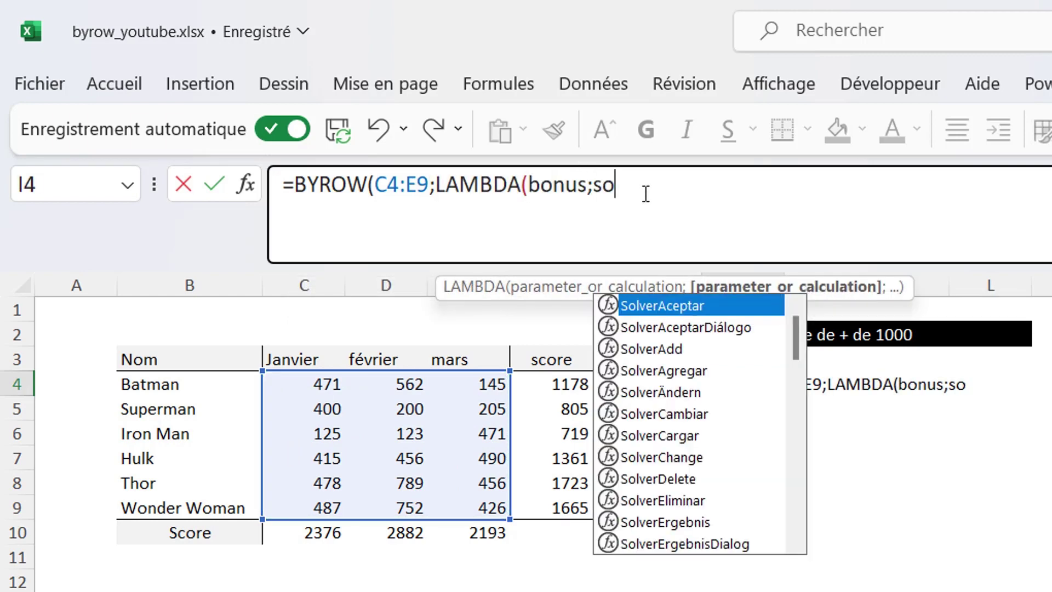
type("mme(bonus")
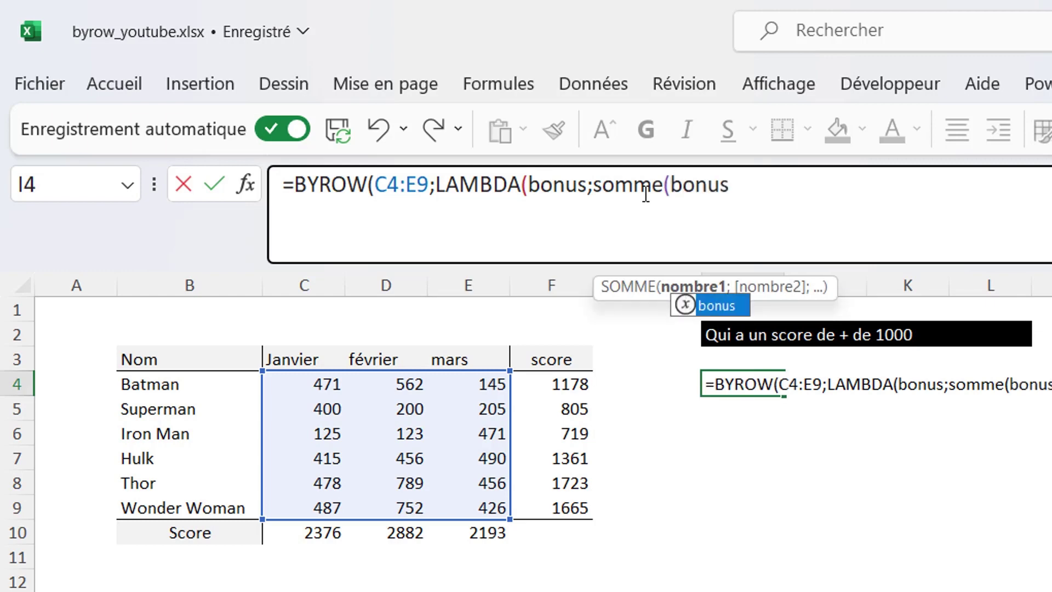
type(")")
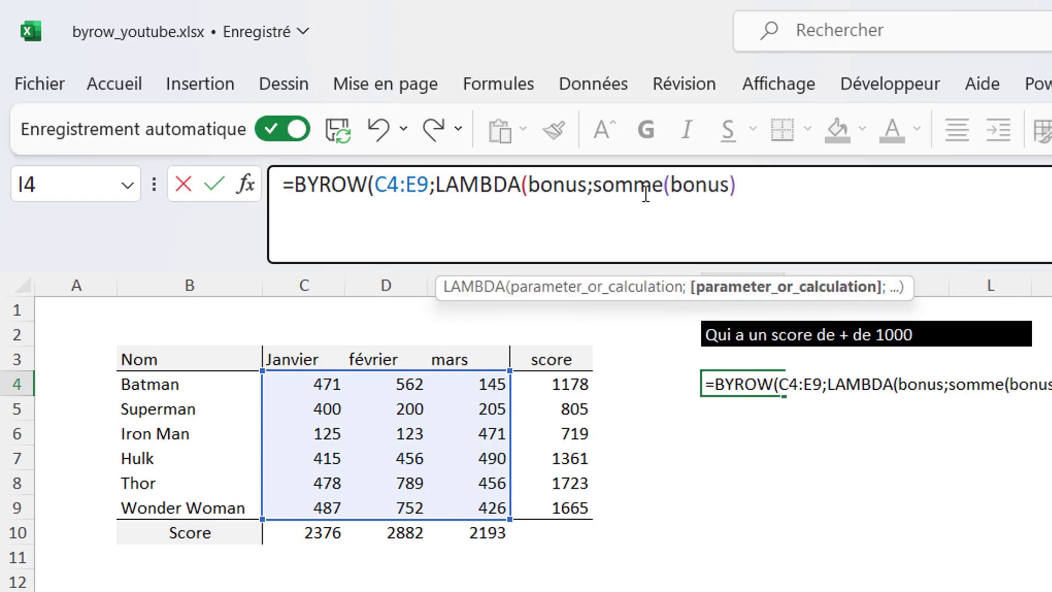
key("Return")
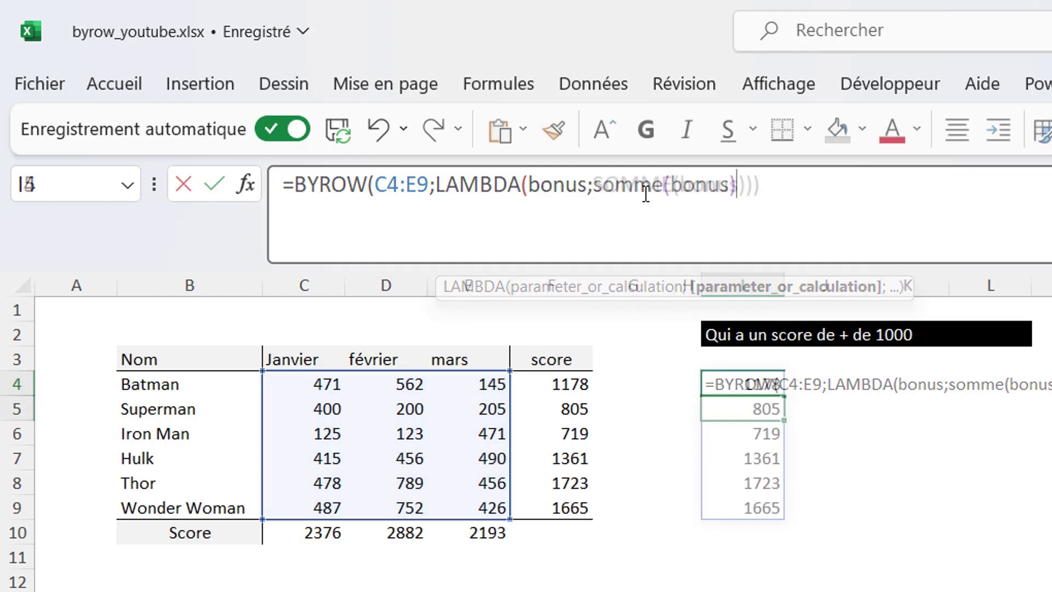
left_click(732, 380)
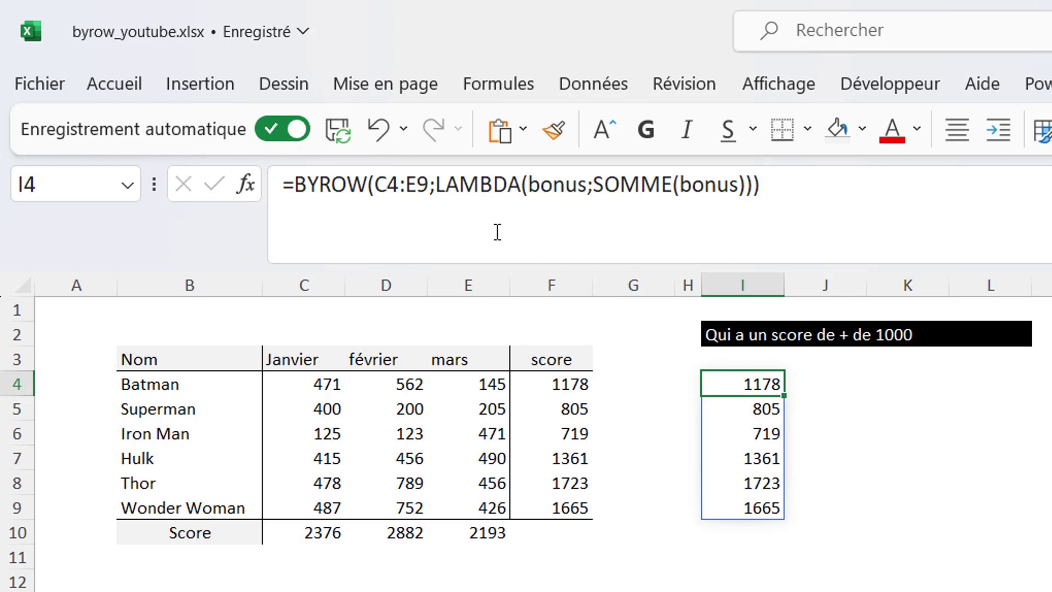
Wrap the I4 formula in FILTRE(B4:B9;…>1000) to list only heroes scoring above 1000.
left_click(294, 181)
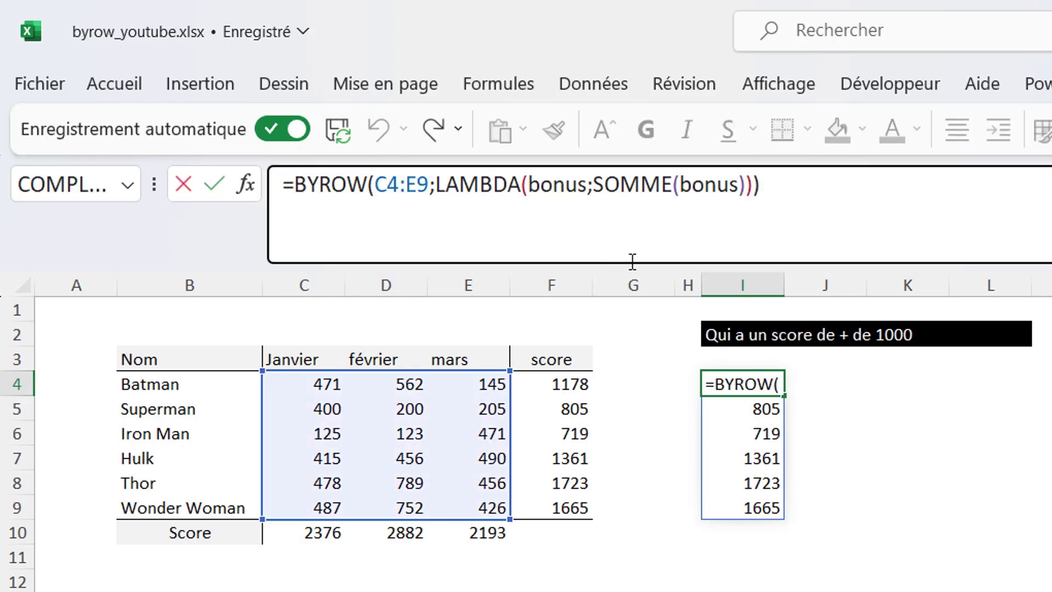
type("FILTRE(")
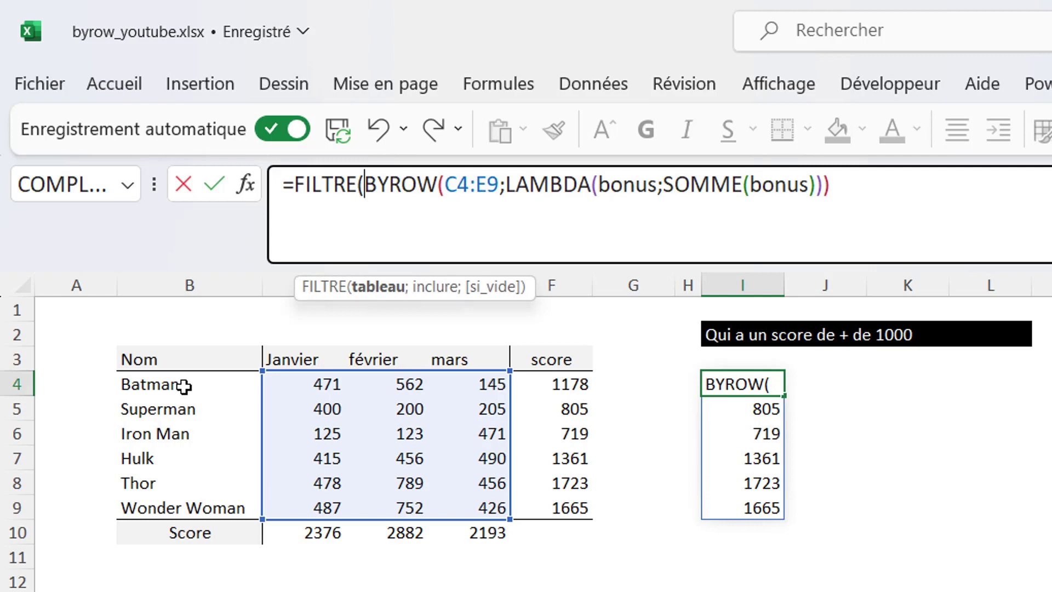
left_click_drag(184, 386, 176, 500)
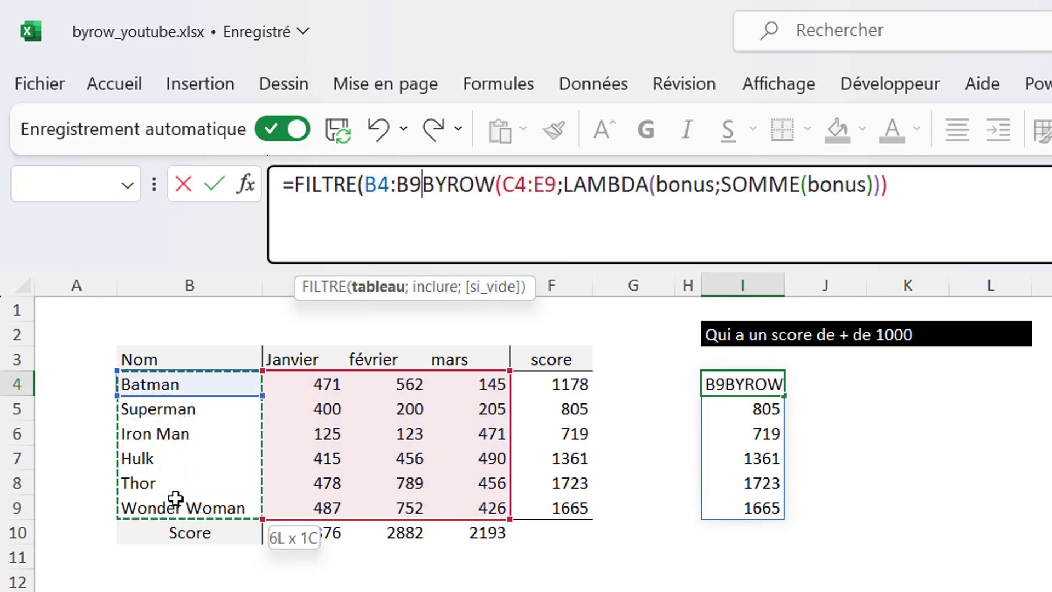
type(";")
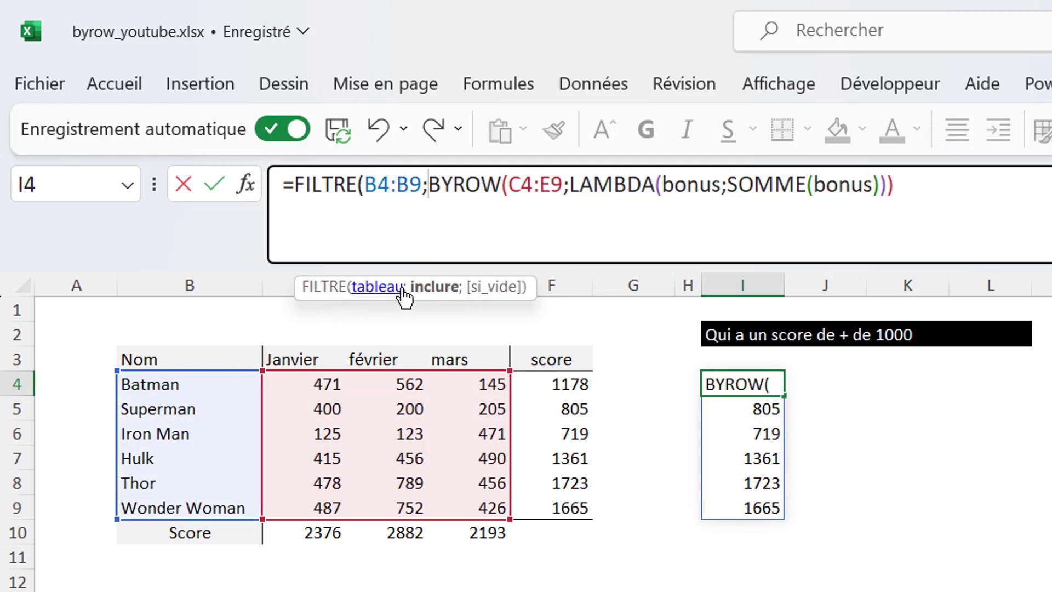
key("alt+Return")
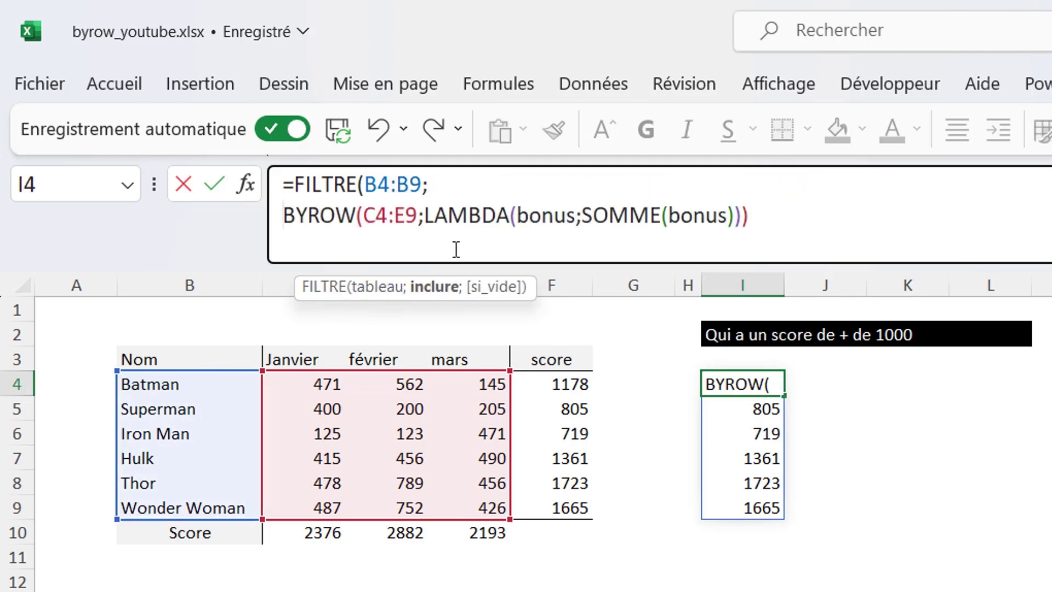
left_click(759, 222)
type(">1")
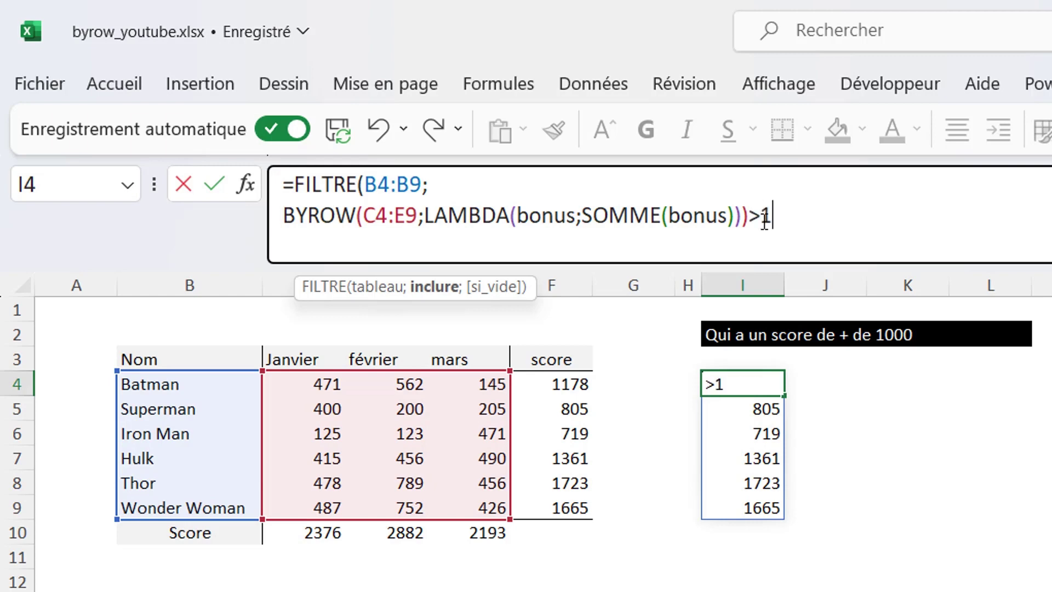
type("000)")
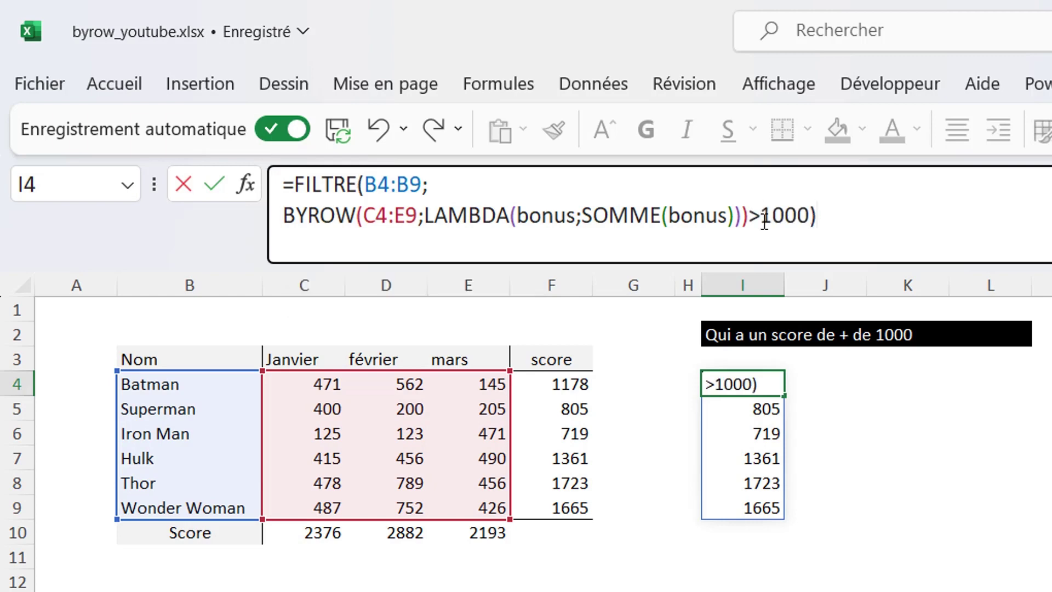
key("Return")
left_click(965, 589)
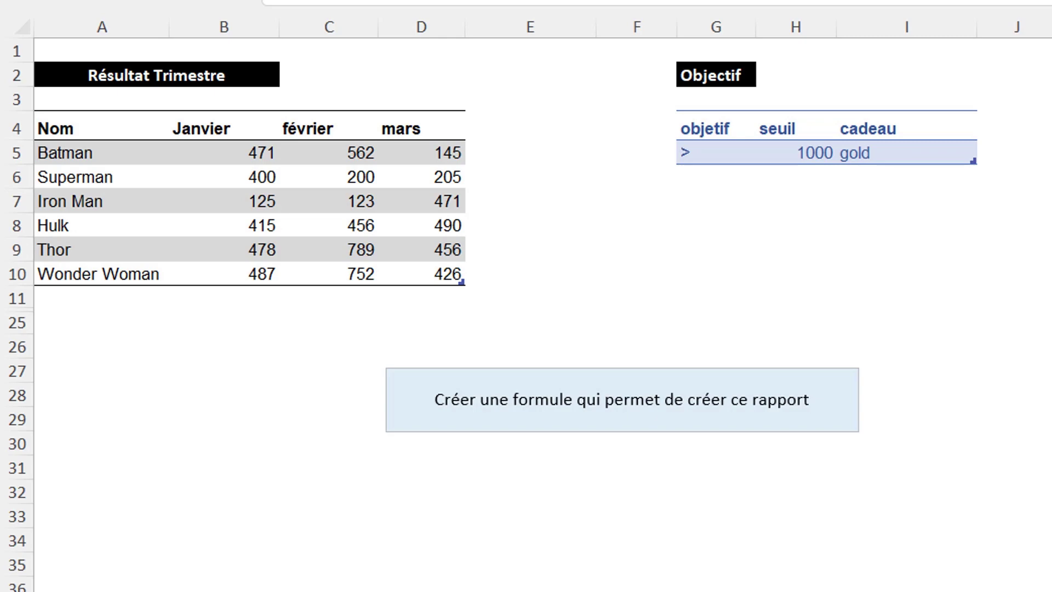
In A27, apply the rapport function to the Trimestre1 table to spill the sorted report.
left_click(117, 371)
type("=")
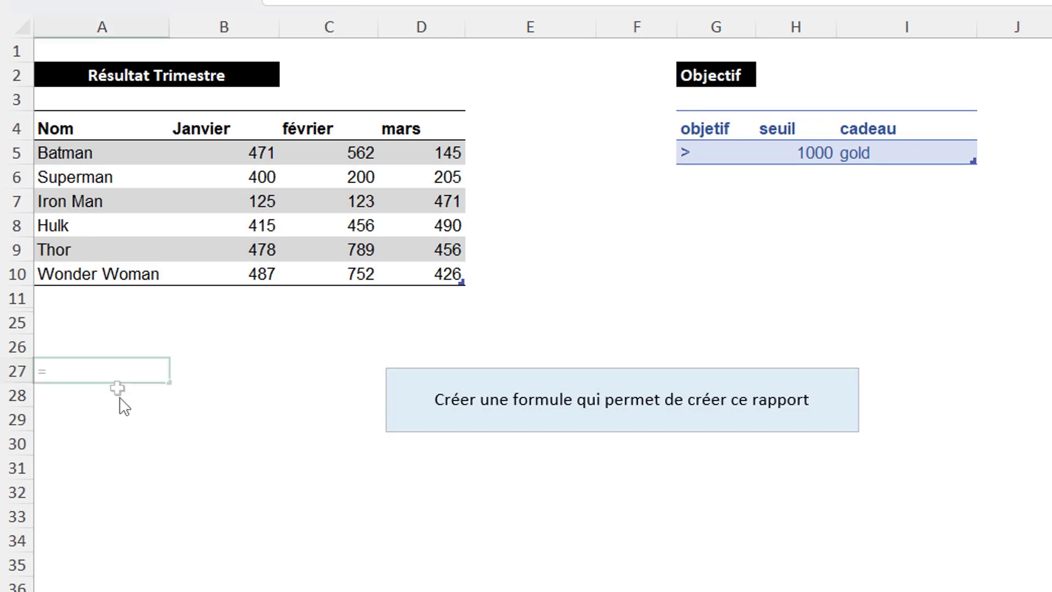
type("rapp")
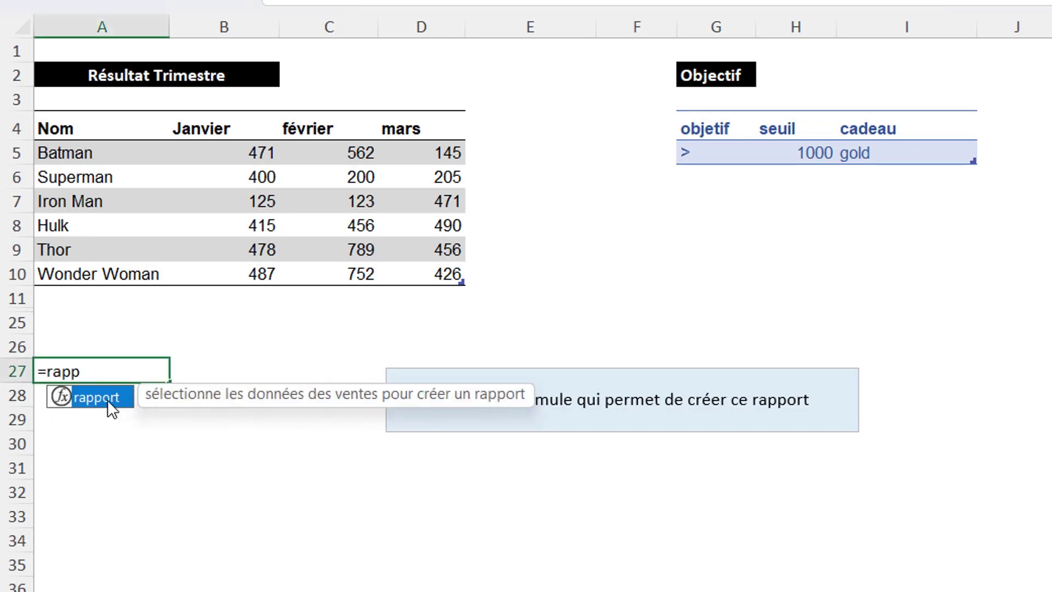
double_click(107, 398)
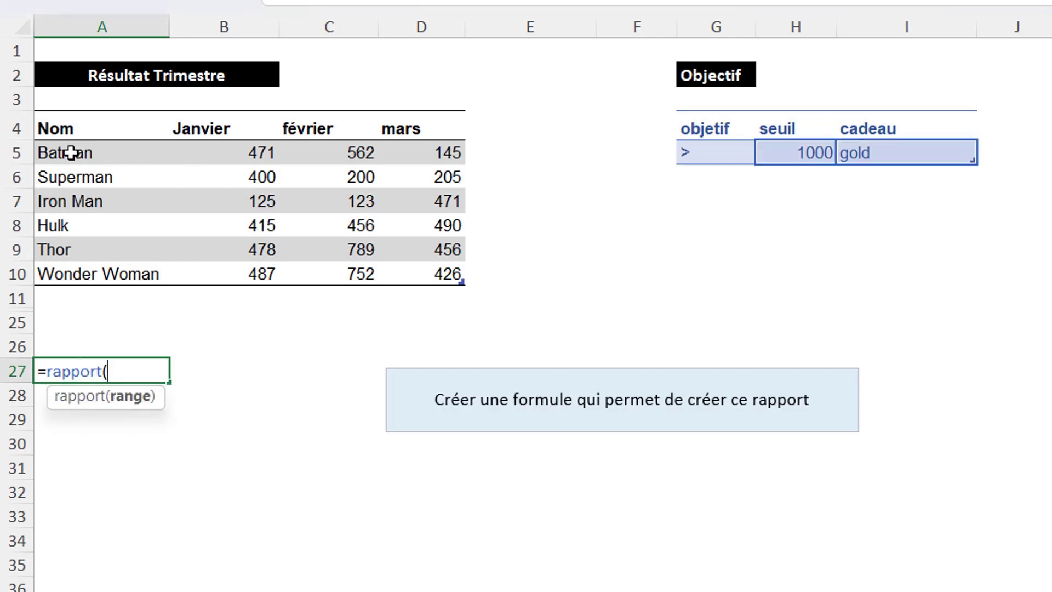
mouse_move(69, 153)
left_mouse_down()
mouse_move(215, 168)
mouse_move(403, 270)
left_mouse_up()
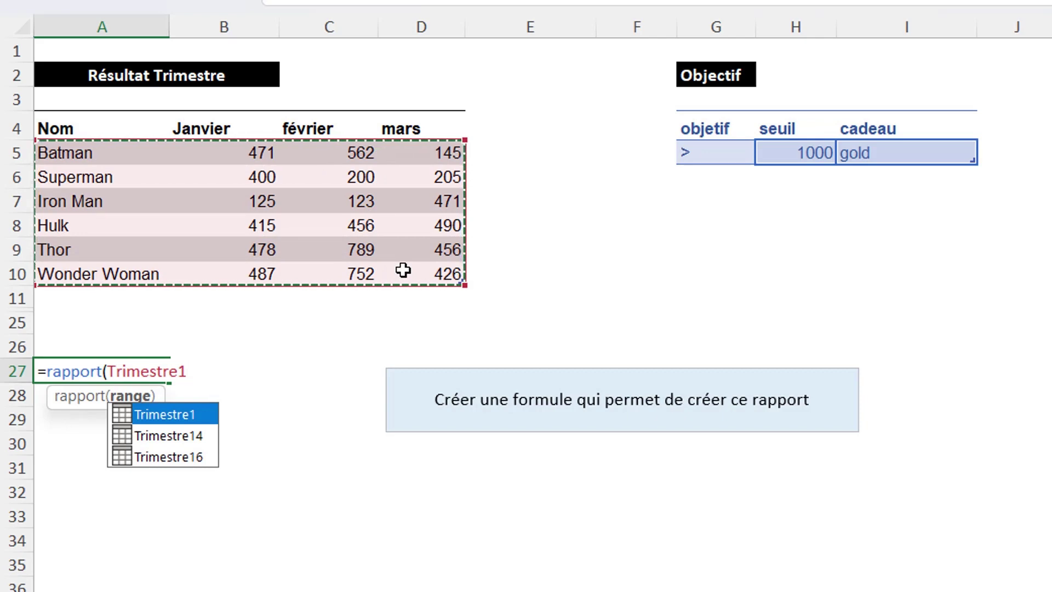
key("Return")
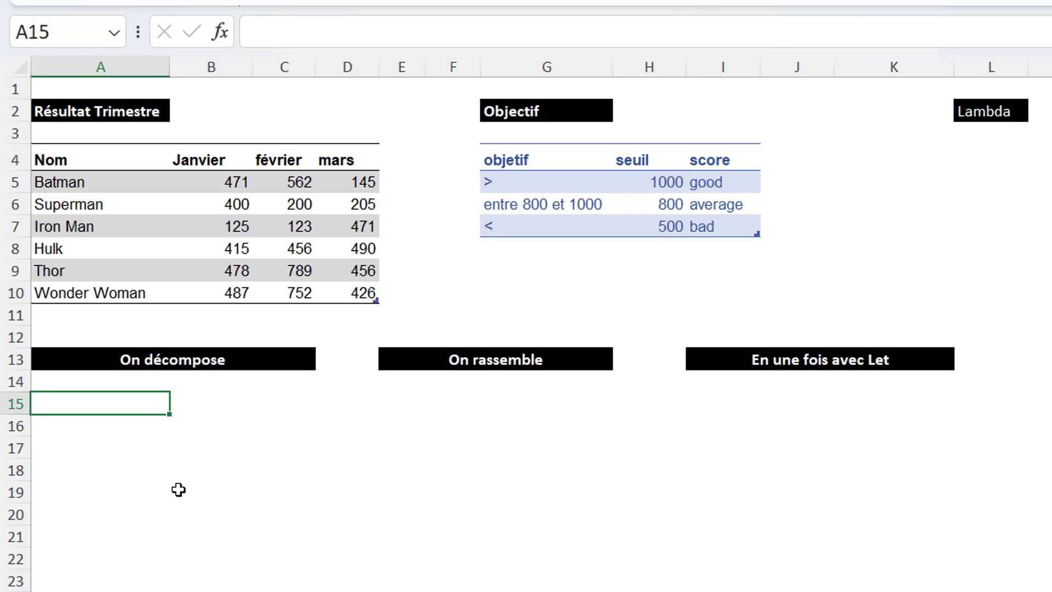
Enter =CHOISIRCOLS(Trimestre1;1) in A15 to list hero names Batman to Wonder Woman.
type("=CHOISIRCOLS(")
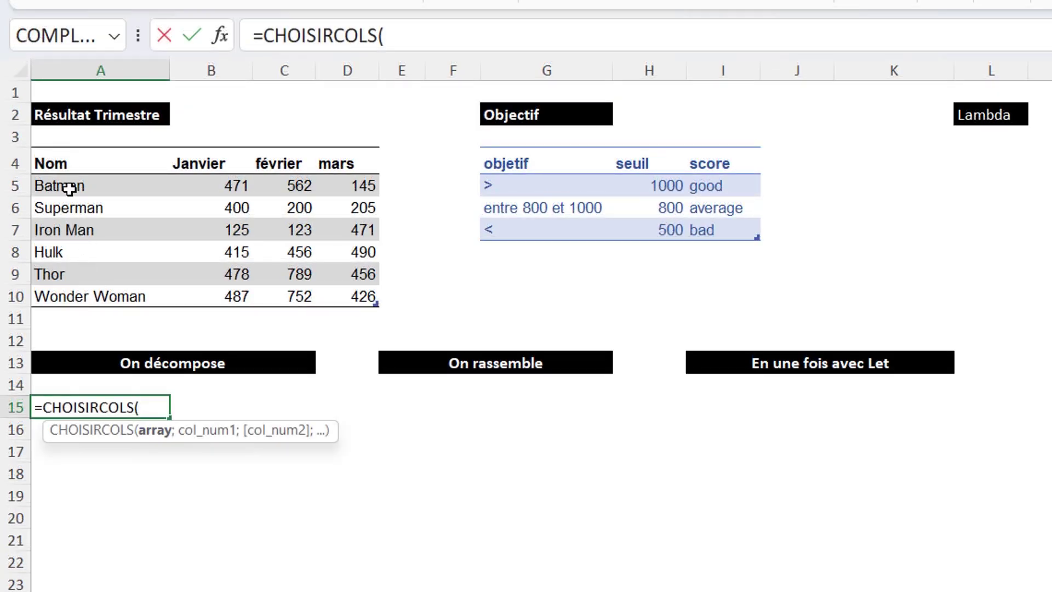
left_click_drag(69, 189, 332, 296)
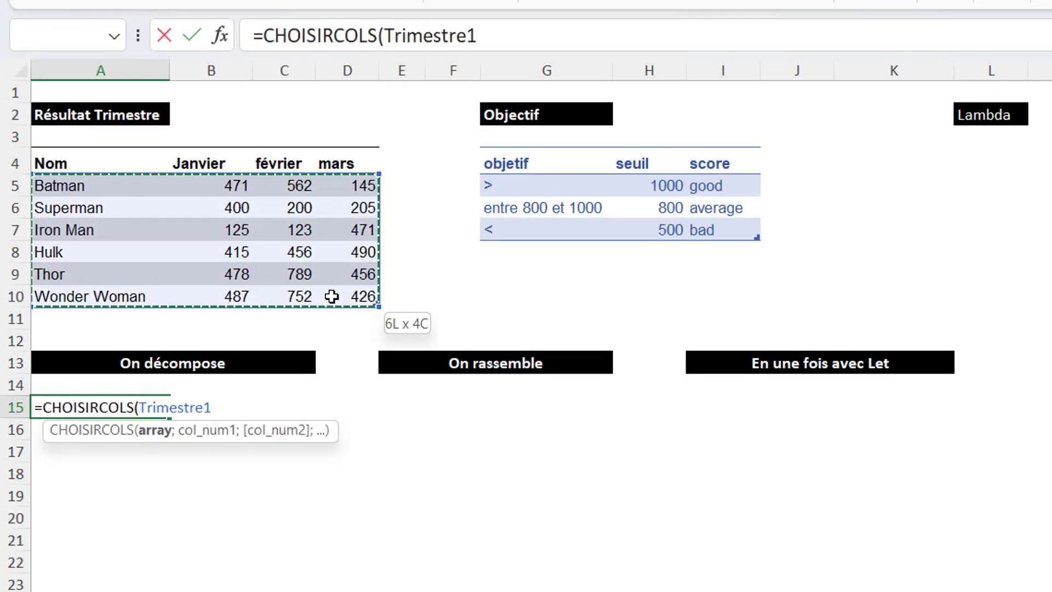
type(";1")
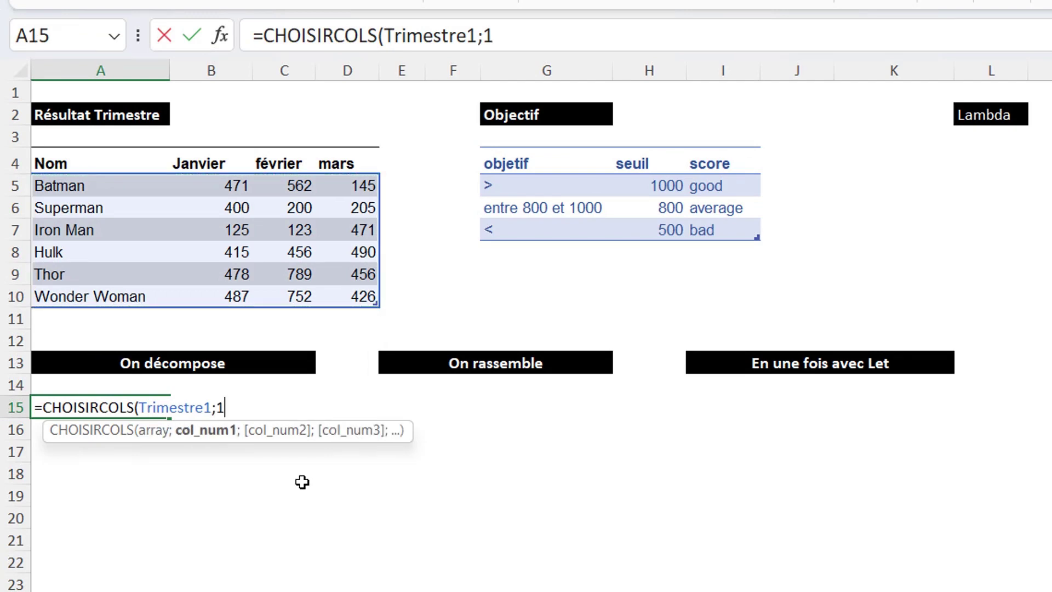
type(")")
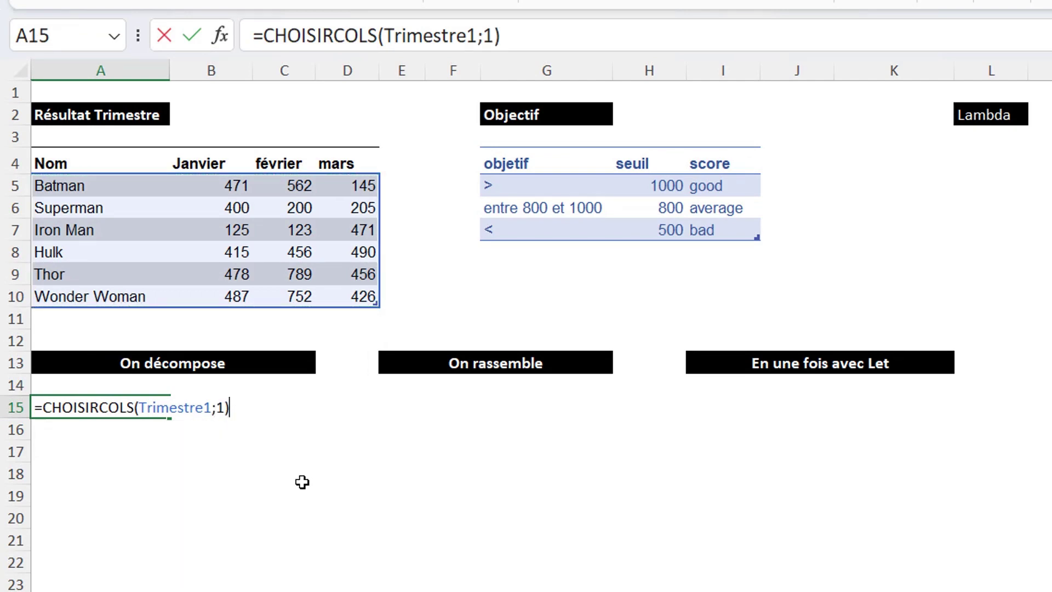
key("Return")
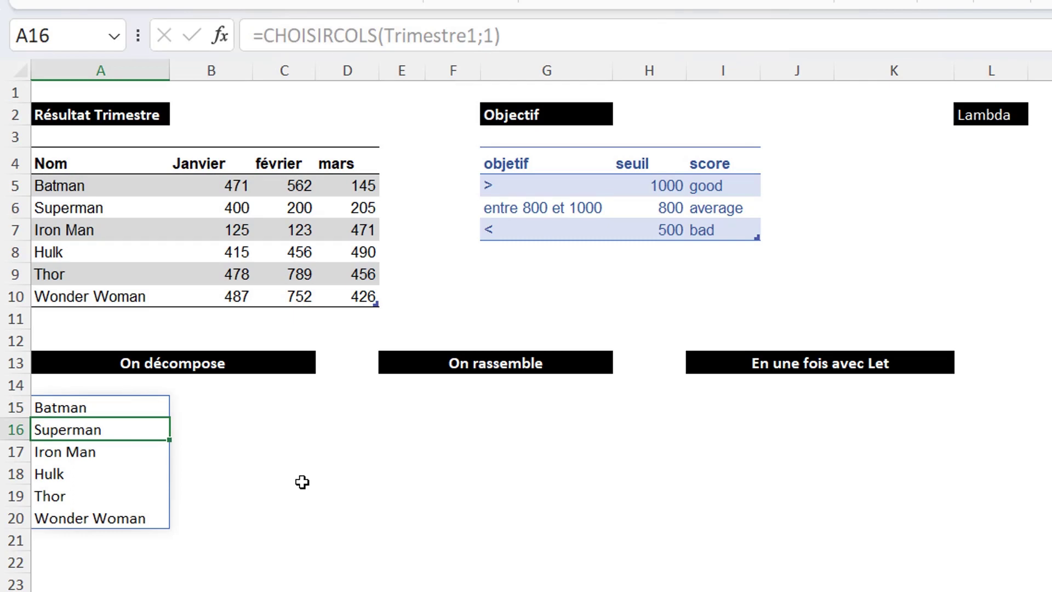
left_click(209, 408)
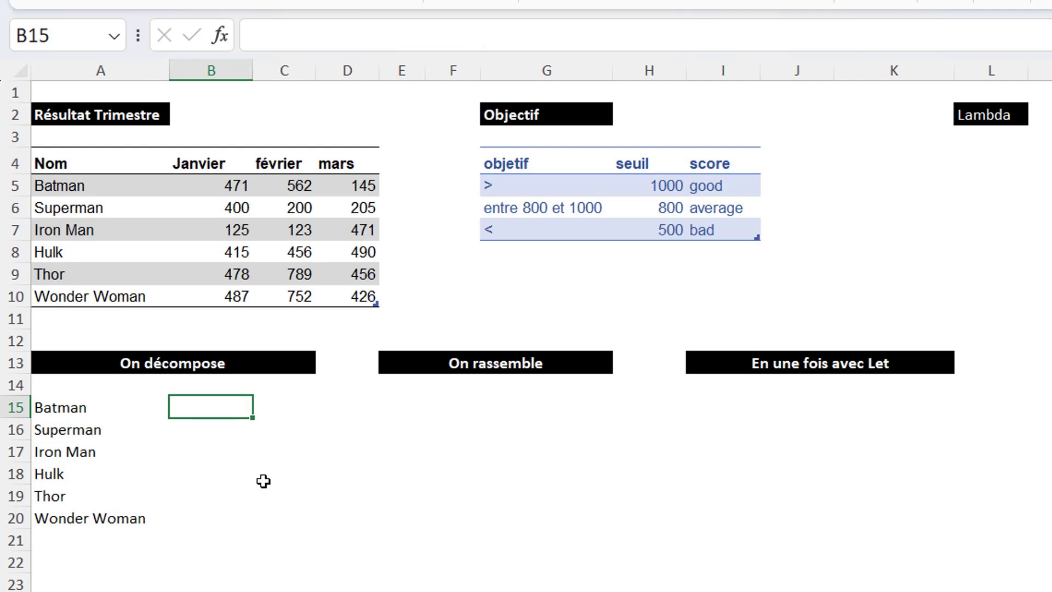
In B15, enter =BYROW(Trimestre1;LAMBDA(score;SOMME(score))) for each hero's quarterly total.
type("=BYROW(")
left_click_drag(36, 185, 171, 293)
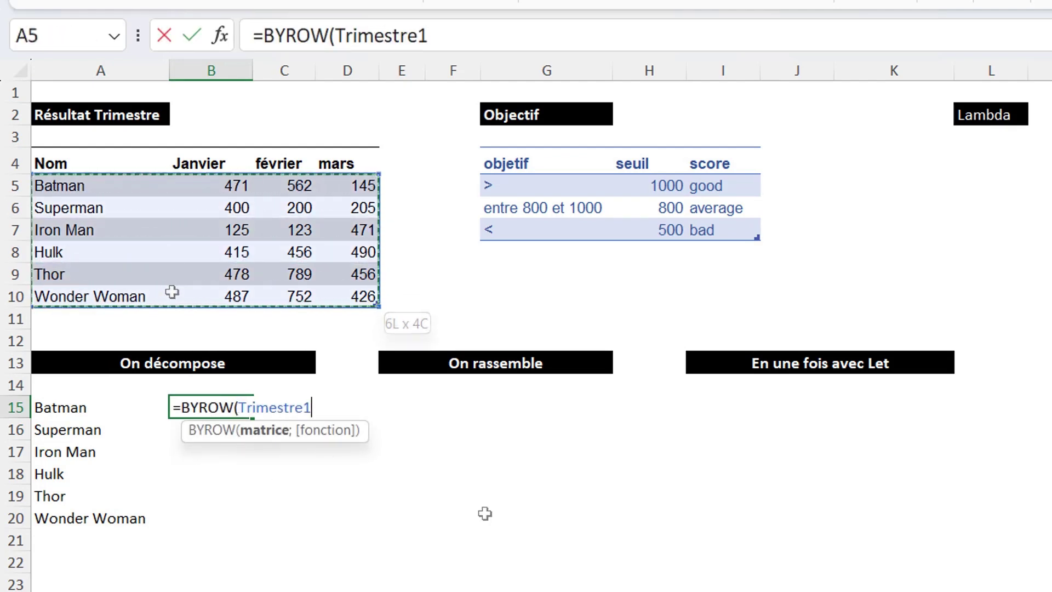
type(";LAM")
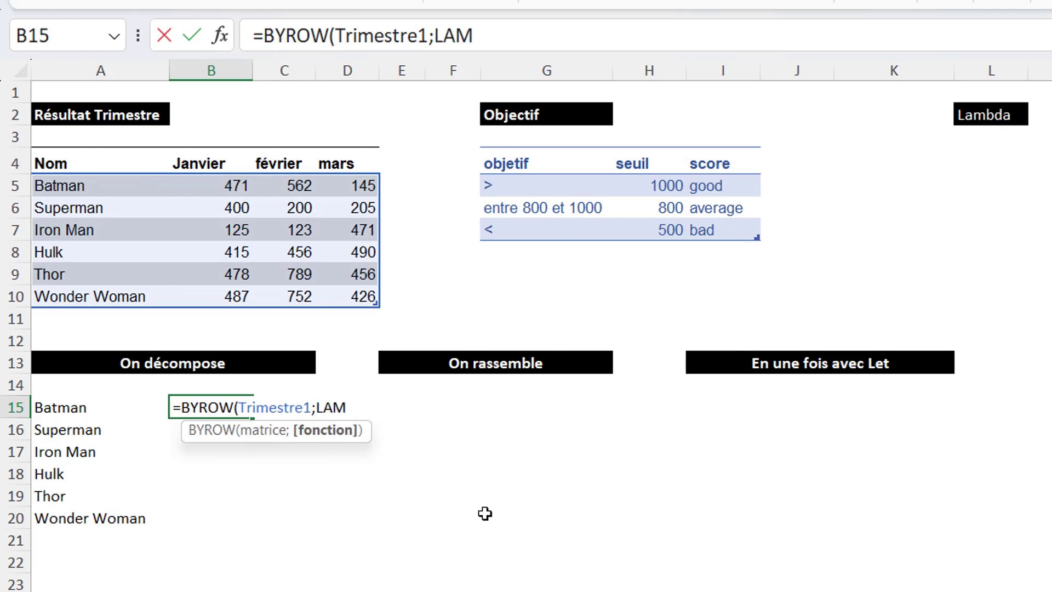
type("BDA(")
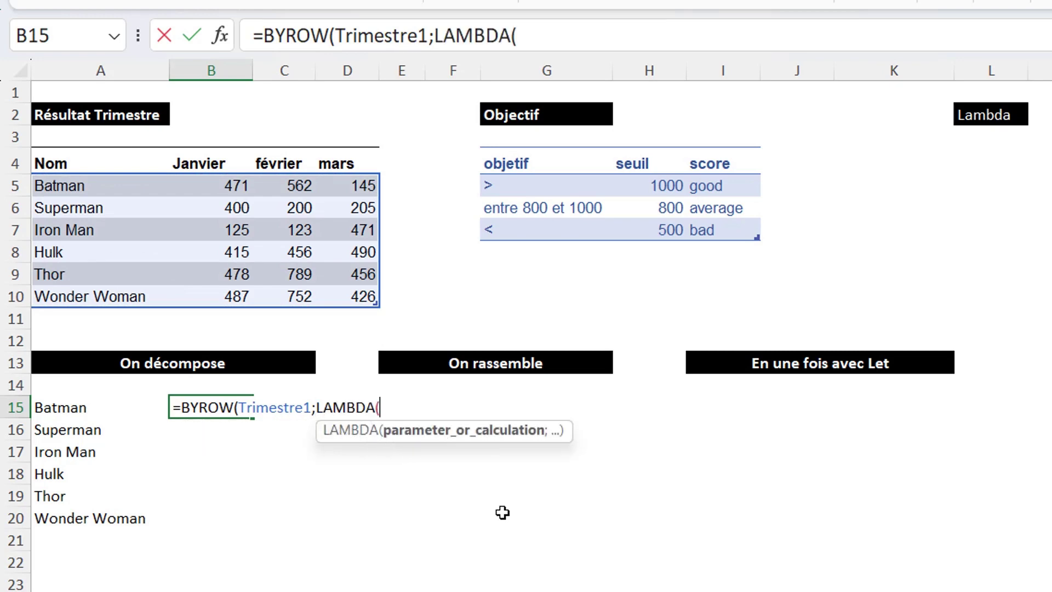
type("score;")
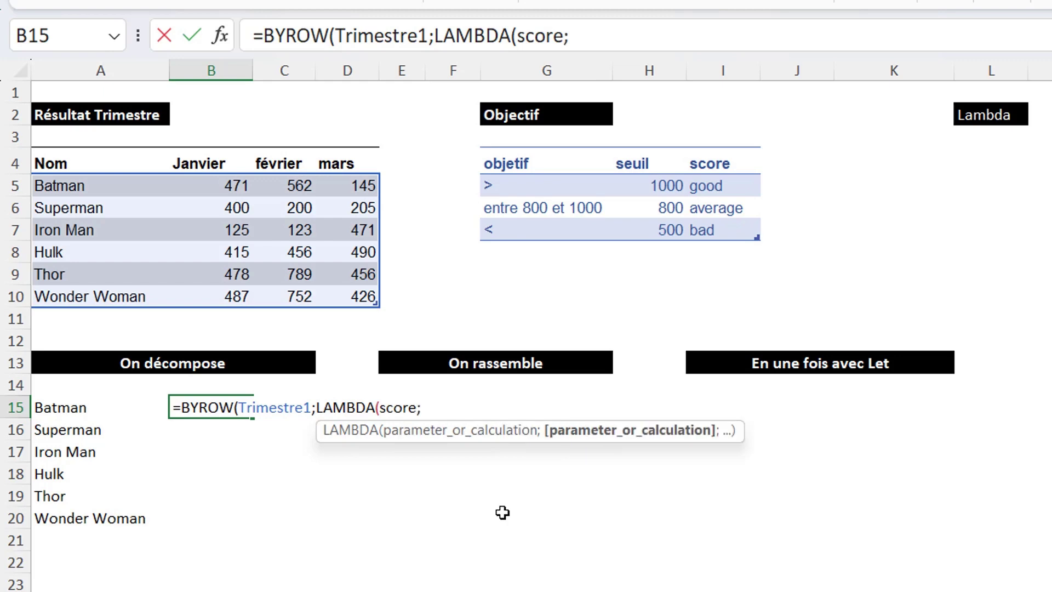
type("somme")
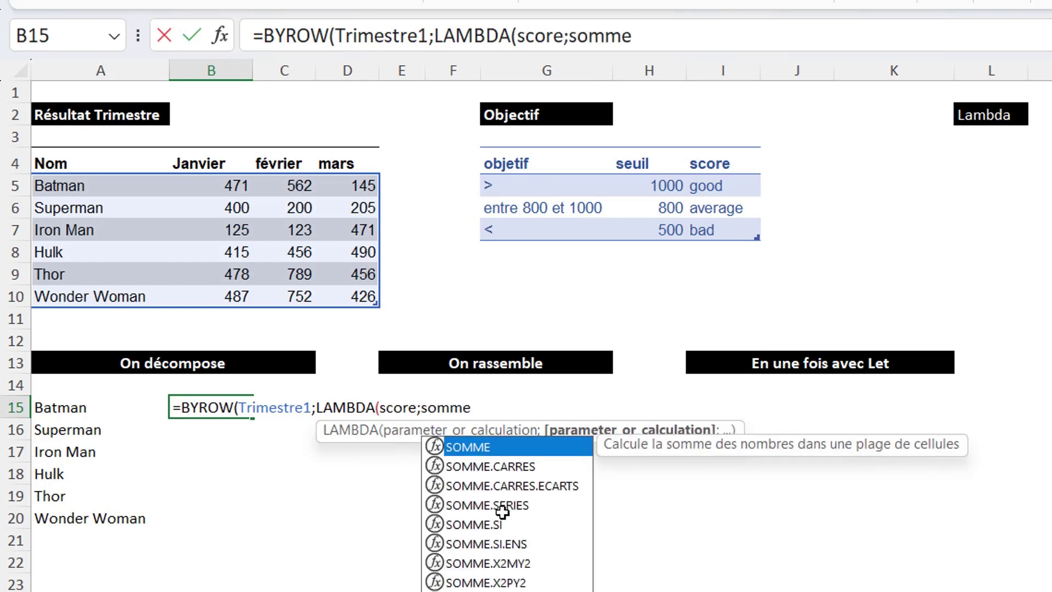
type("(score))")
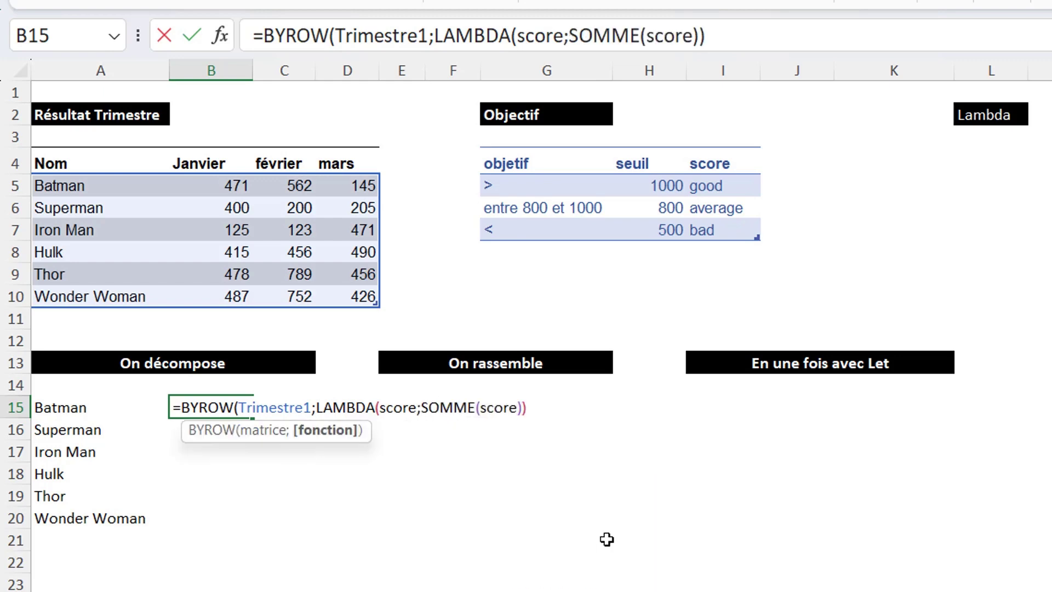
type(")")
key("Return")
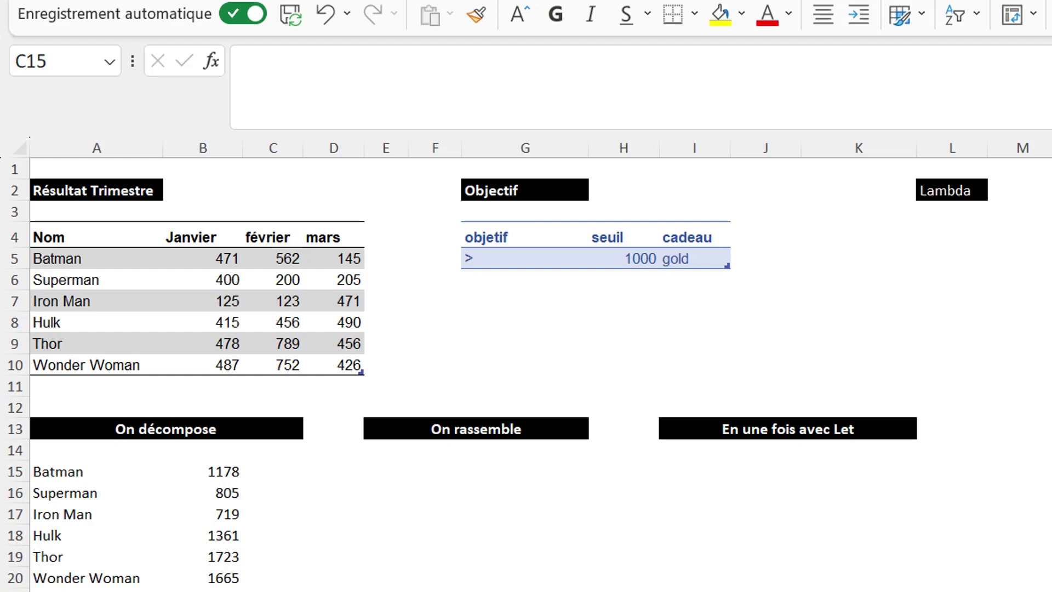
In C15, build a BYROW/LAMBDA formula returning Objectif[cadeau] when a total exceeds Objectif[seuil].
type("=BYROW(")
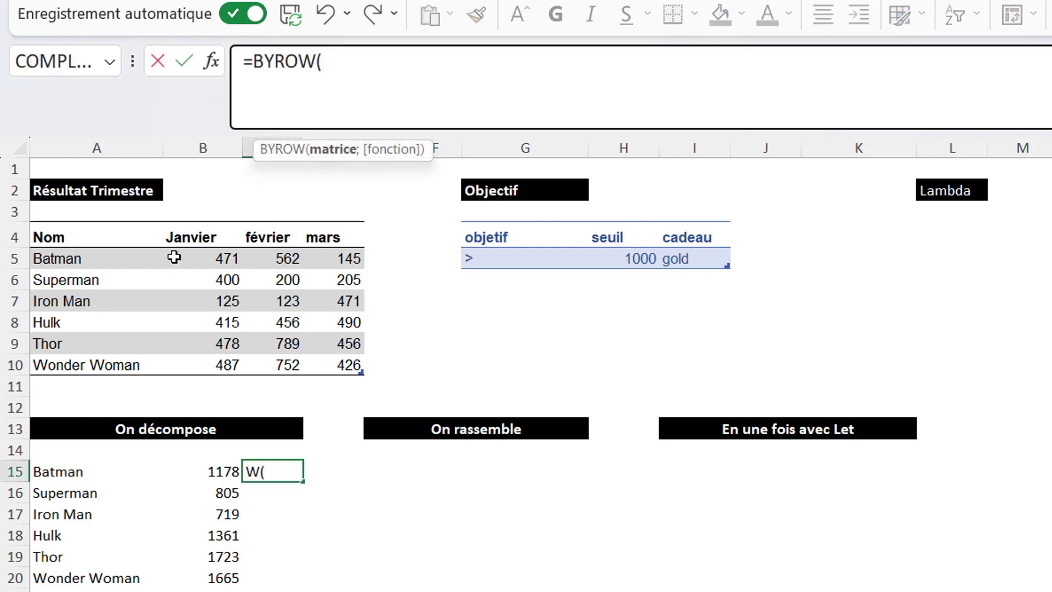
left_click_drag(61, 259, 311, 359)
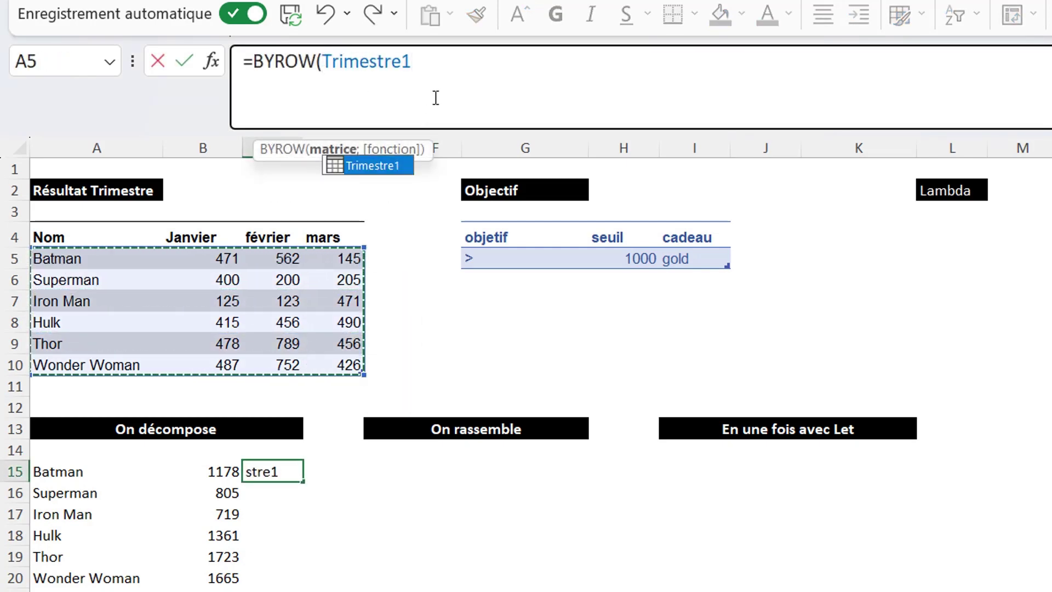
type(";LAMBDA(")
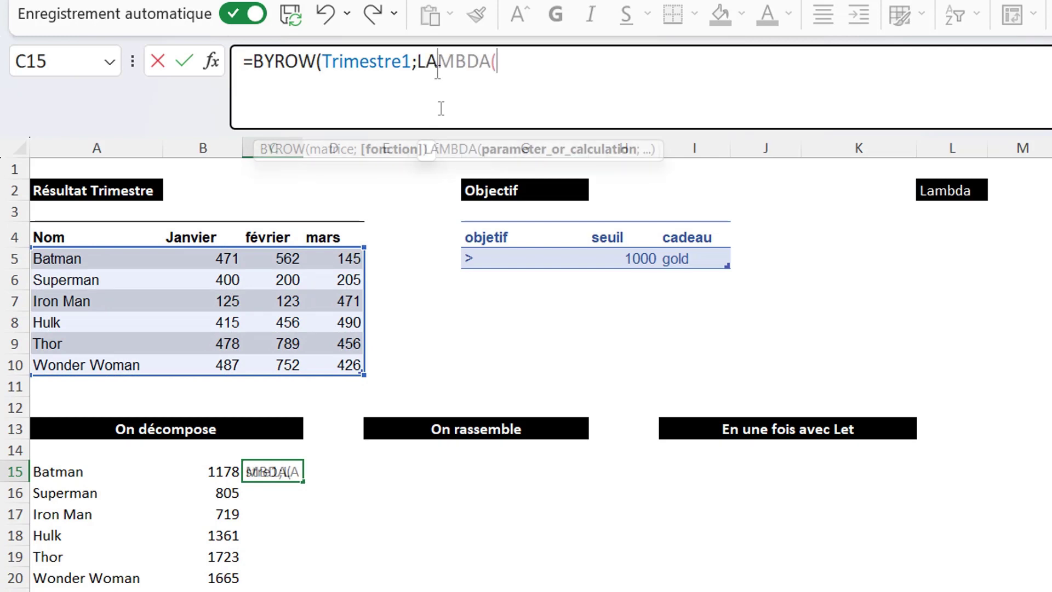
key("Tab")
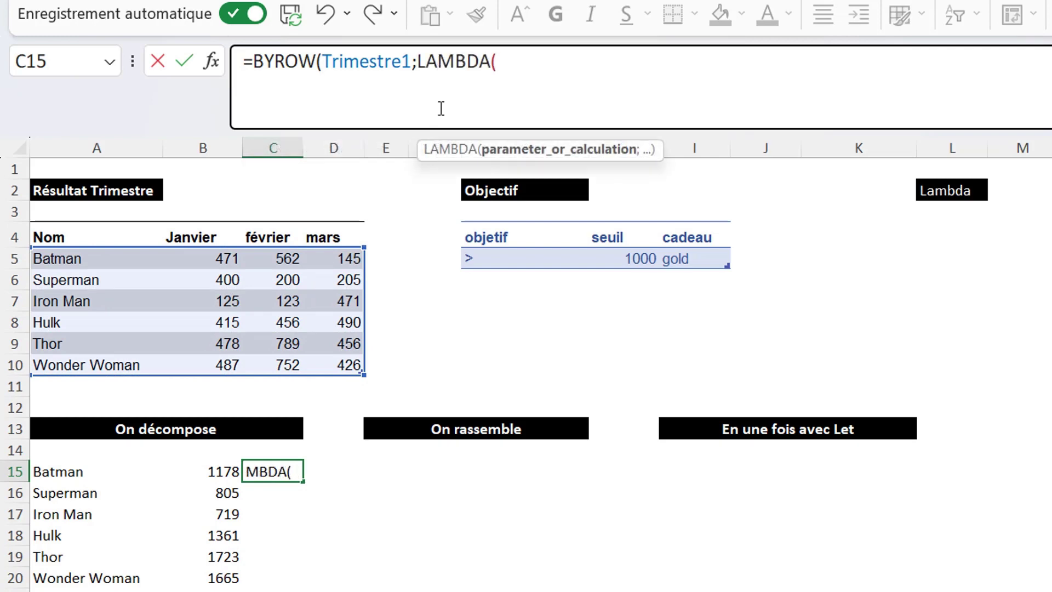
type("score;")
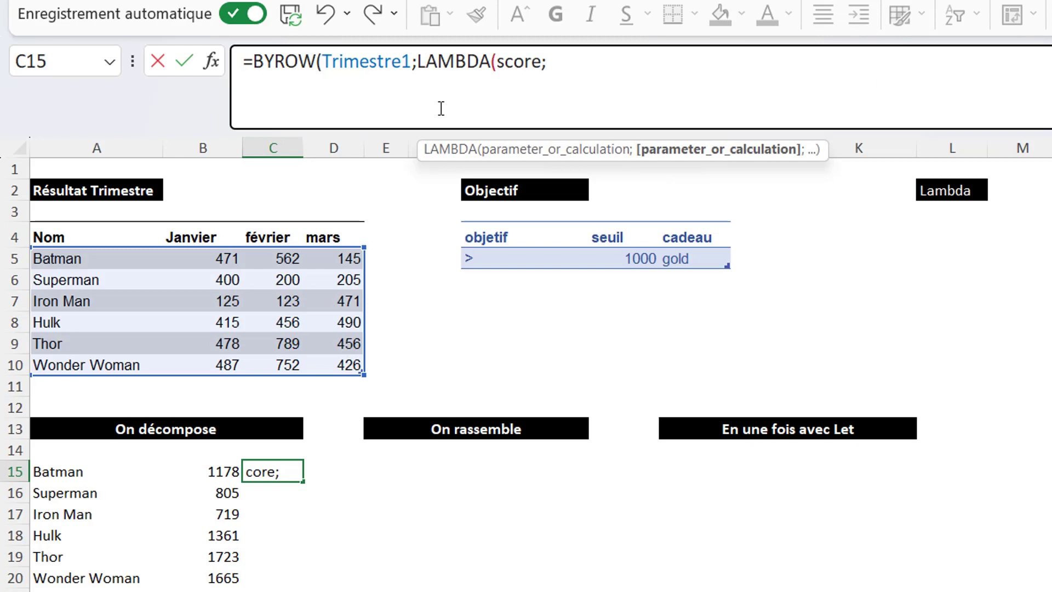
type("SI(SOMME(")
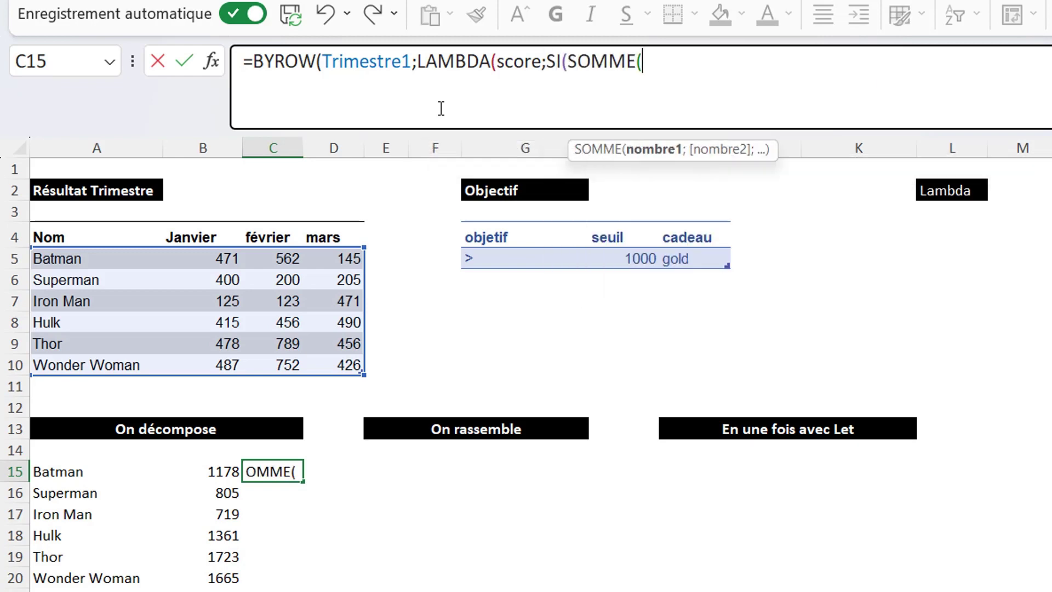
type("score")
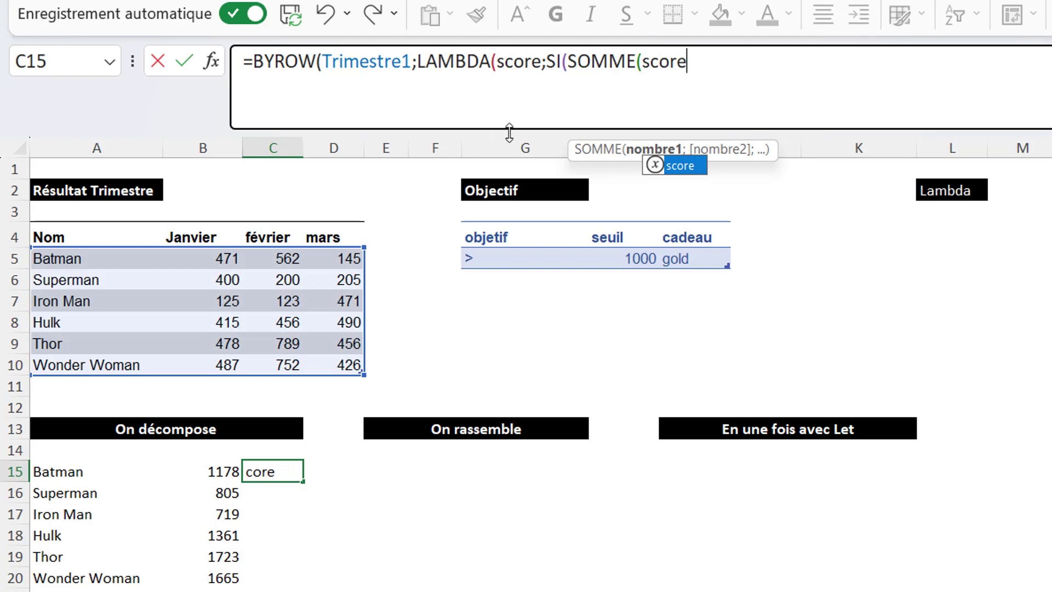
type(")")
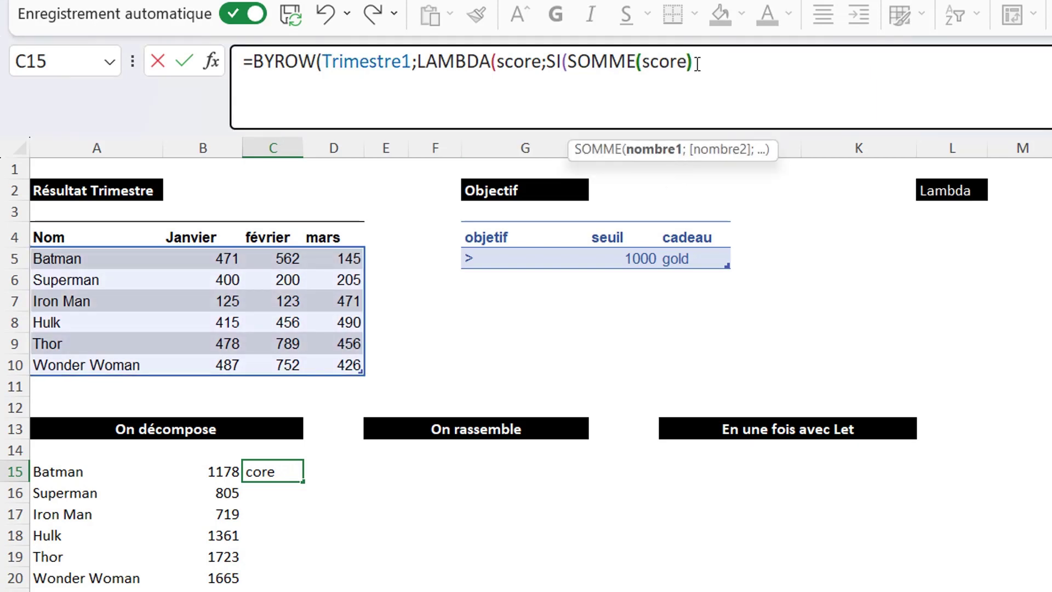
type(">")
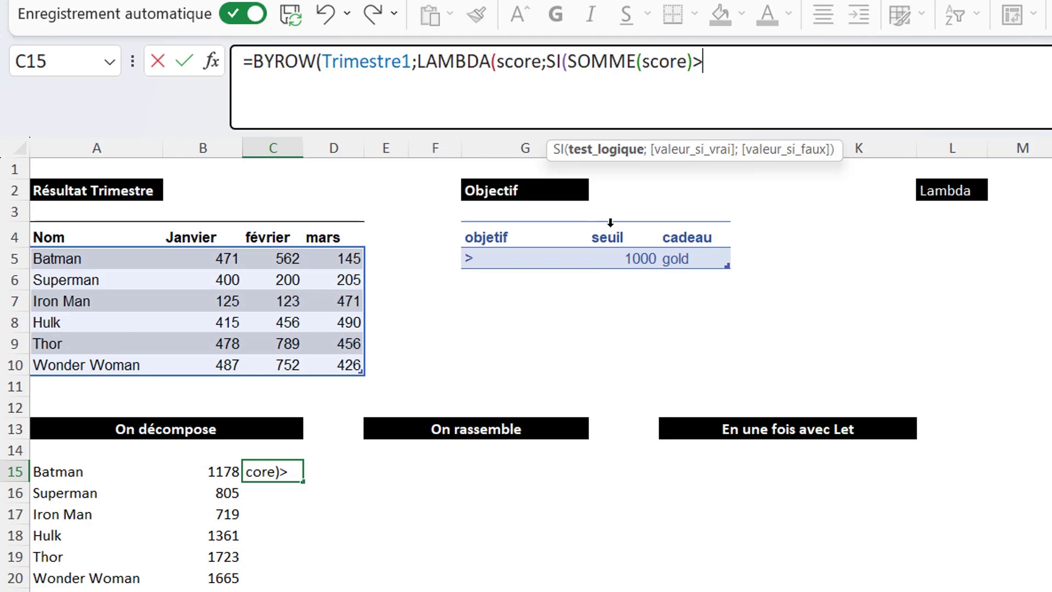
left_click(610, 223)
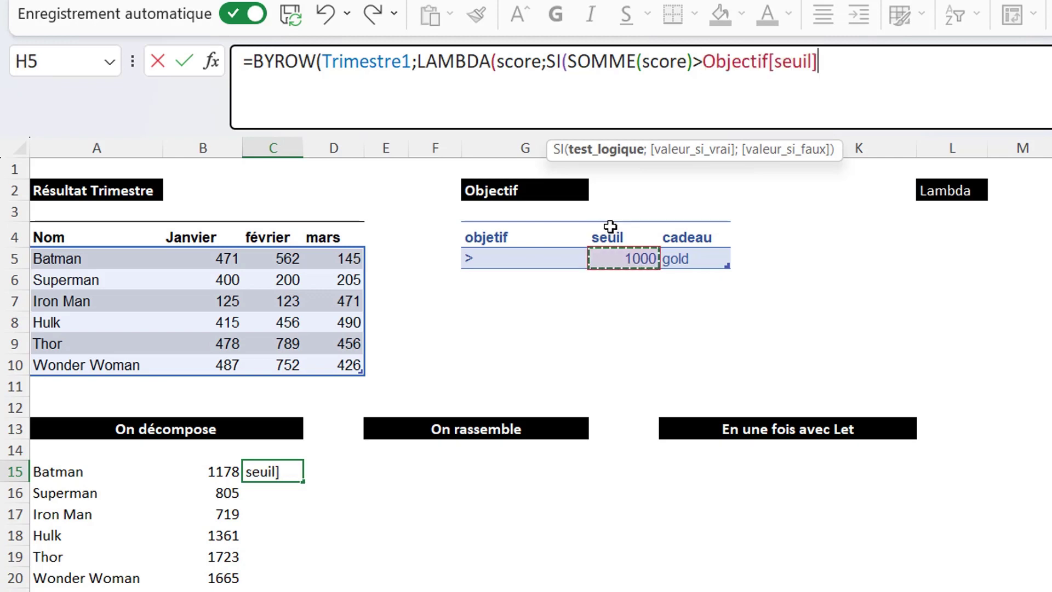
type(";")
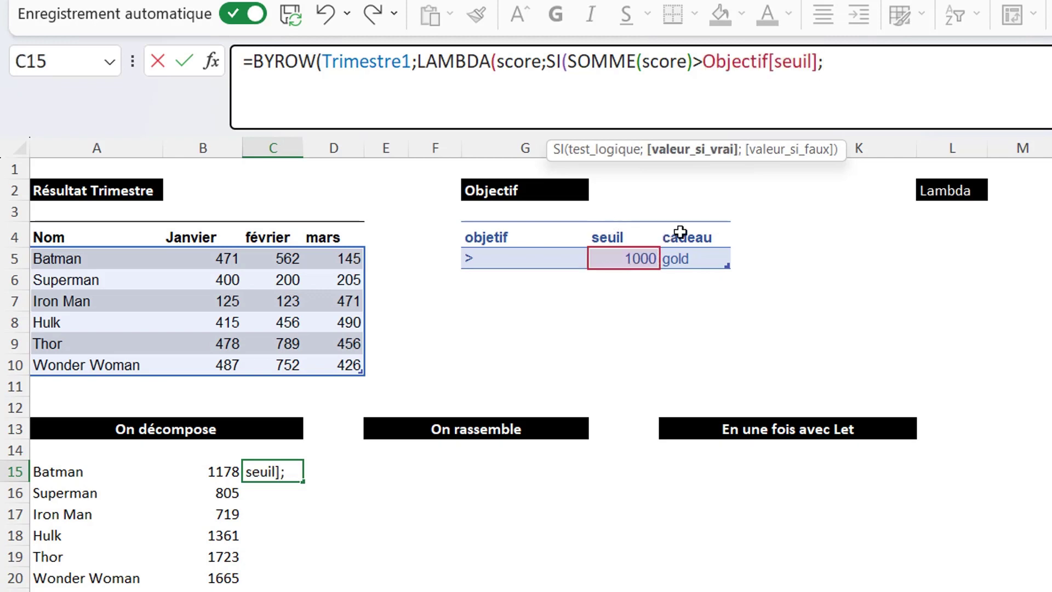
left_click(687, 223)
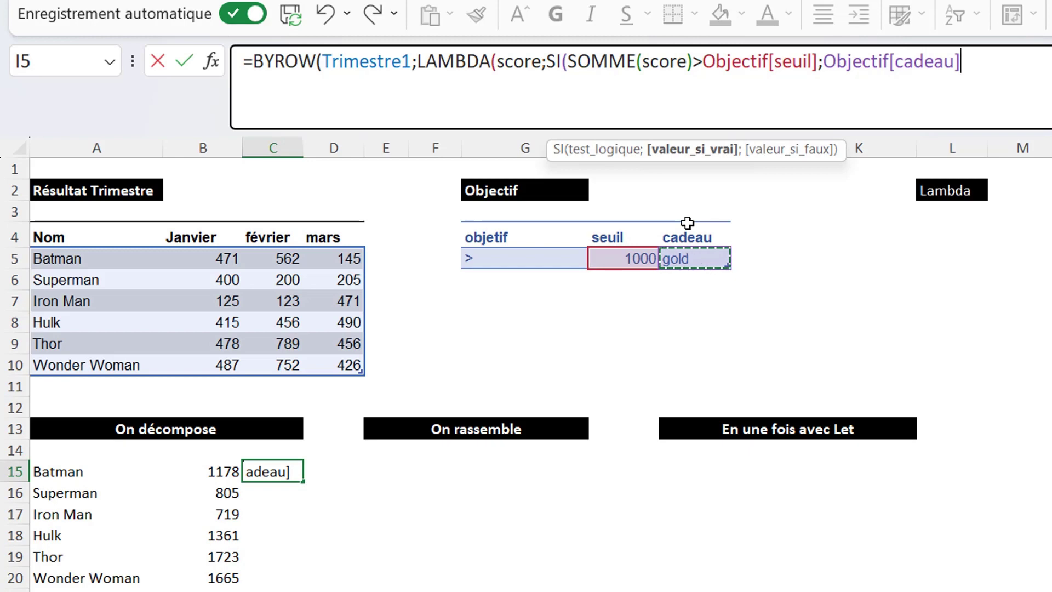
type(";\"\"")
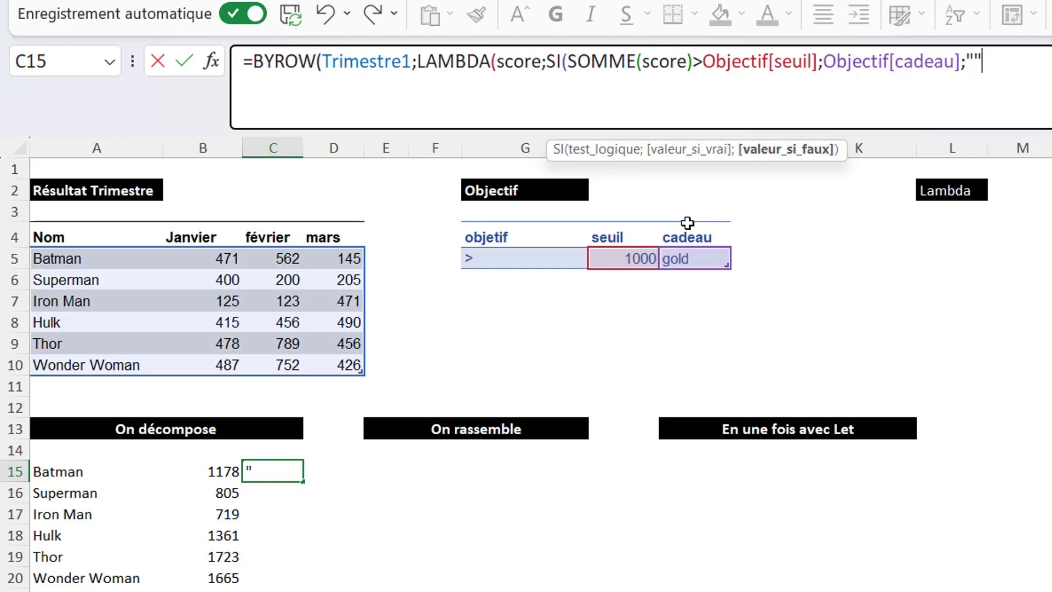
type(")")
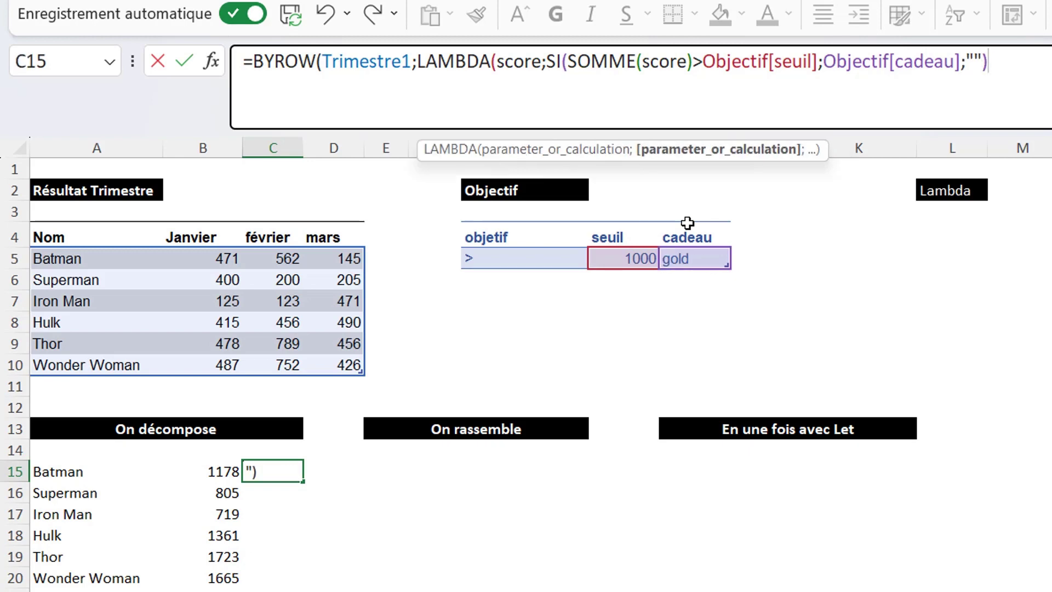
type("))")
Split the gift formula onto three lines before LAMBDA and SI, then confirm it.
left_click(451, 73)
left_click(419, 62)
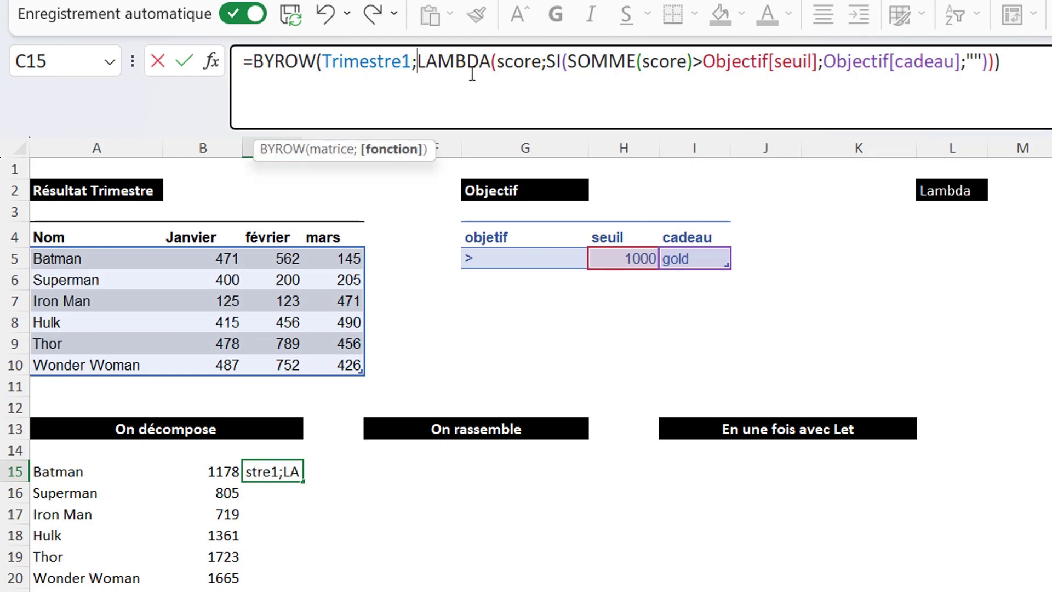
key("alt+Return")
left_click(372, 88)
key("alt+Return")
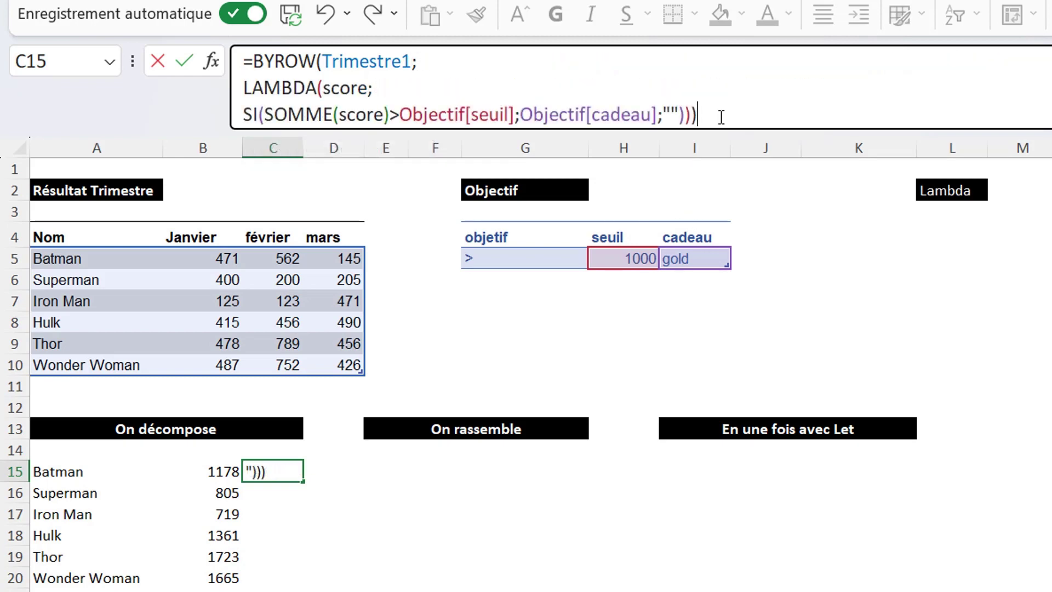
key("Return")
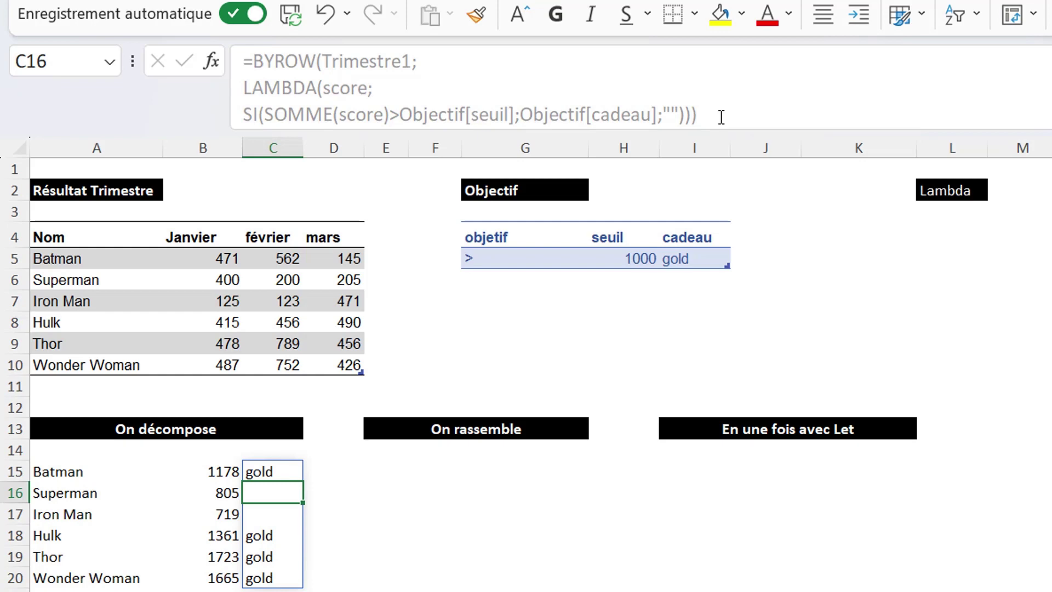
Enter =ASSEMB.H(A15#;B15#;C15#) in E15 to combine the names, totals and gold labels.
left_click(400, 471)
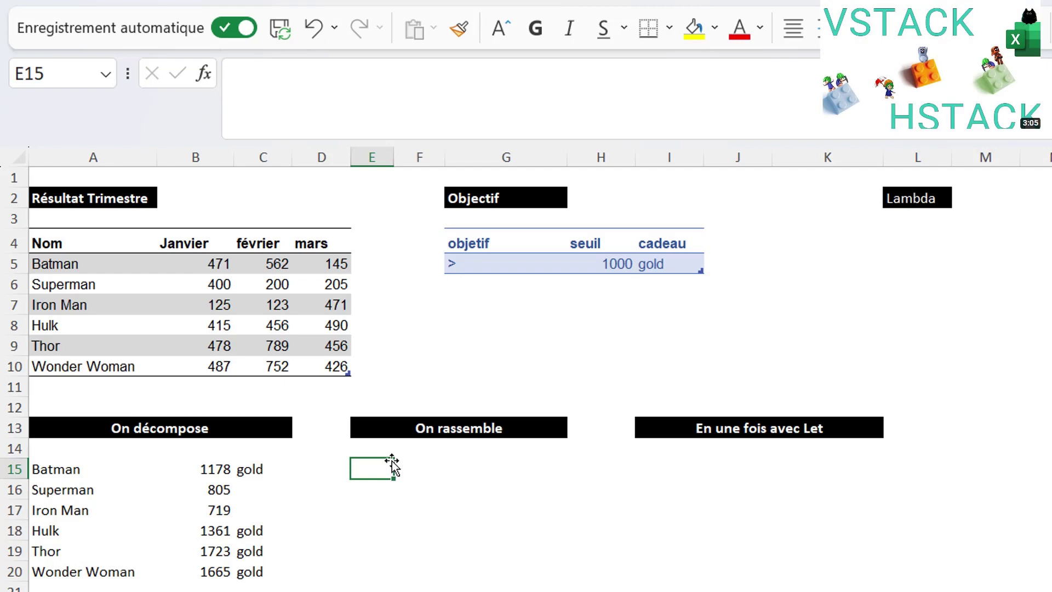
type("=")
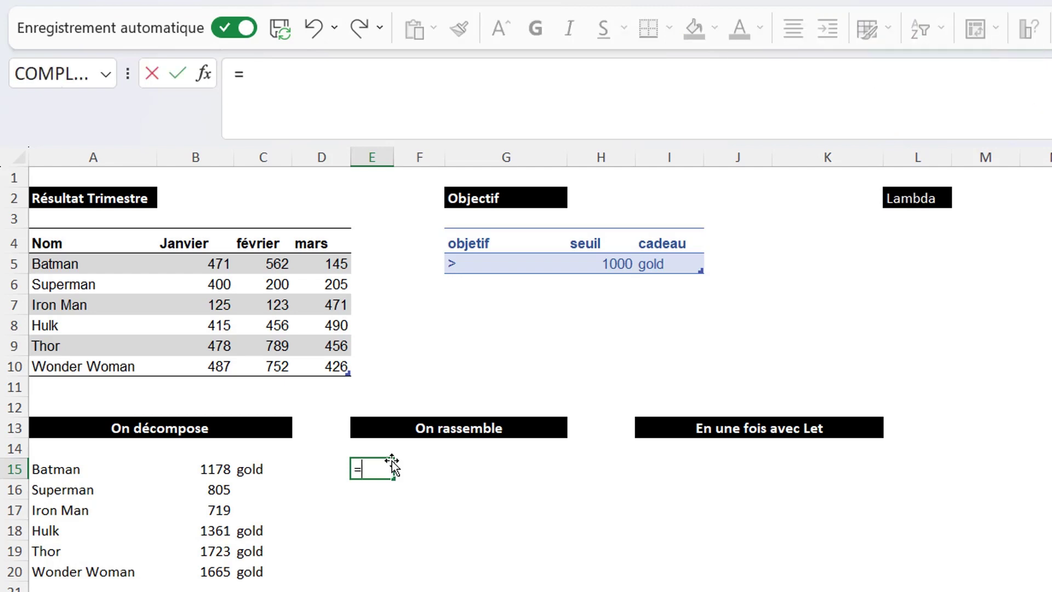
type("ass")
double_click(293, 159)
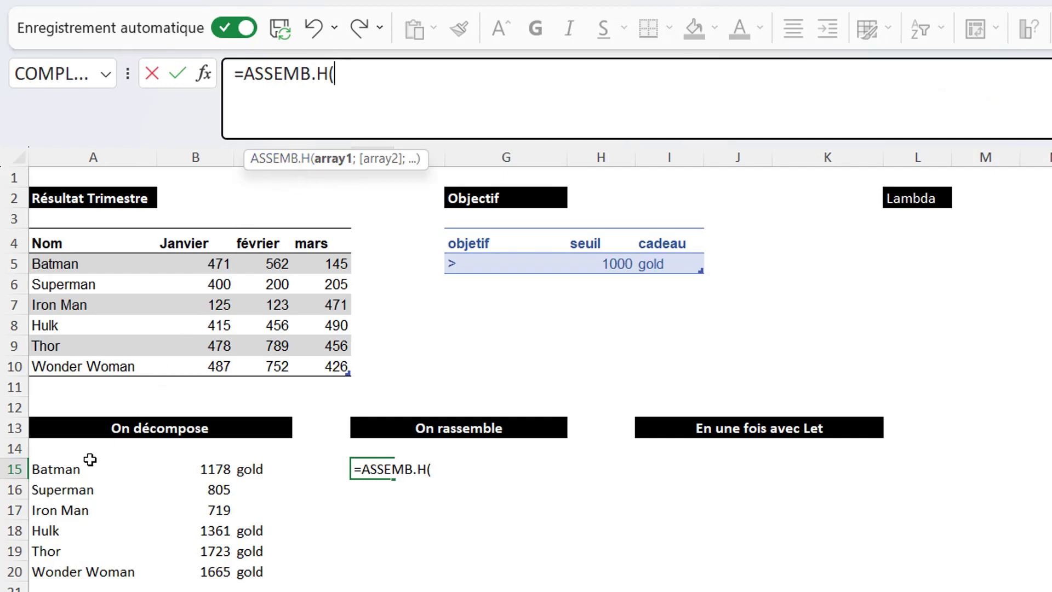
left_click_drag(71, 469, 55, 570)
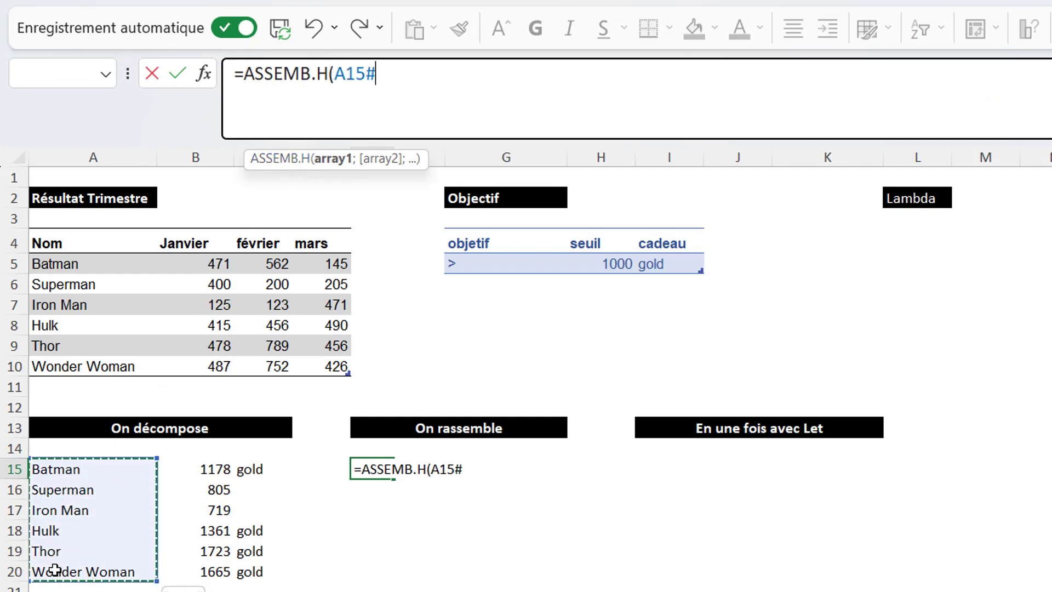
type(";")
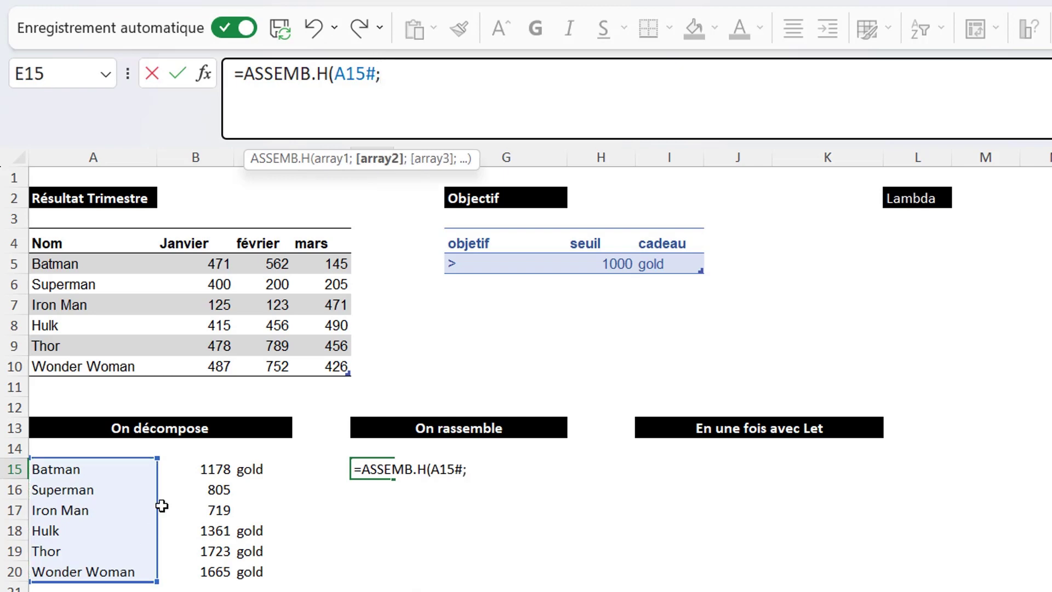
left_click_drag(206, 466, 176, 578)
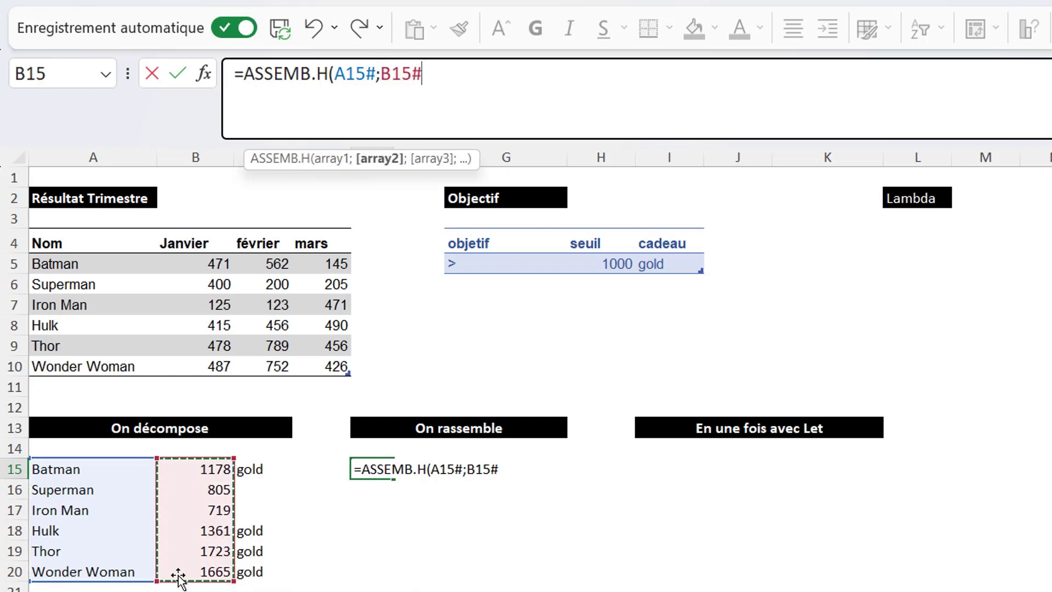
type(";")
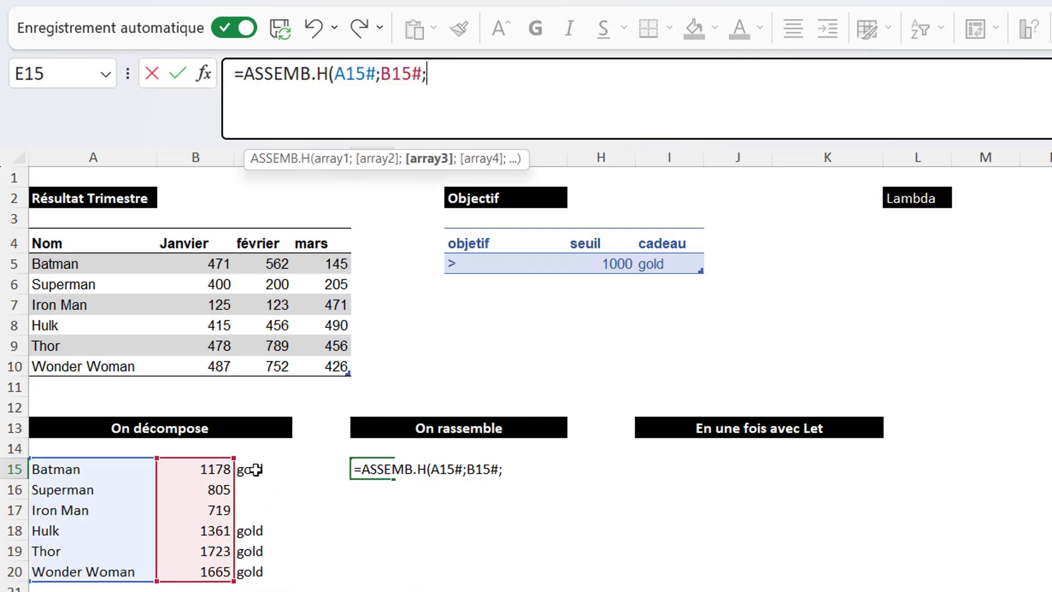
left_click_drag(252, 470, 242, 573)
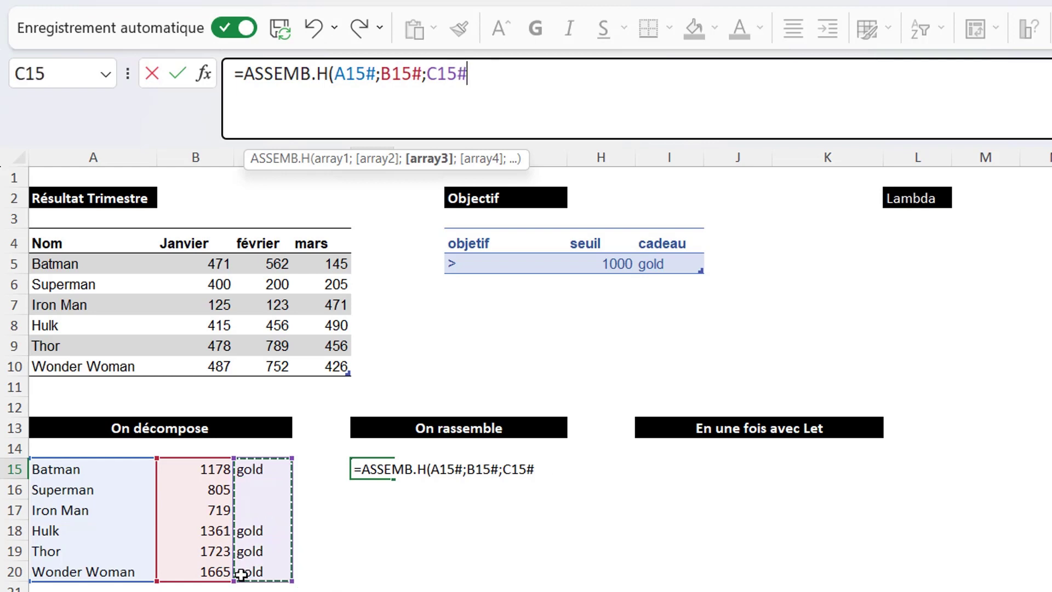
type(")")
key("Return")
Autofit column E so the names fit.
key("alt+h")
key("o")
key("i")
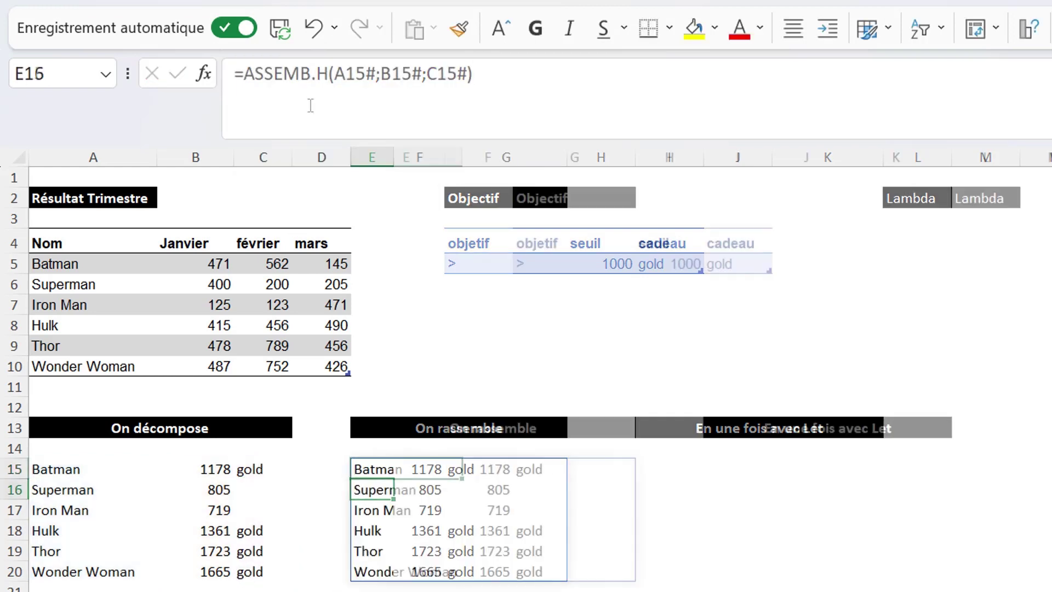
key("Up")
Change E15 to =TRIER(ASSEMB.H(A15#;B15#;C15#);2;-1) to sort by total descending.
left_click(246, 75)
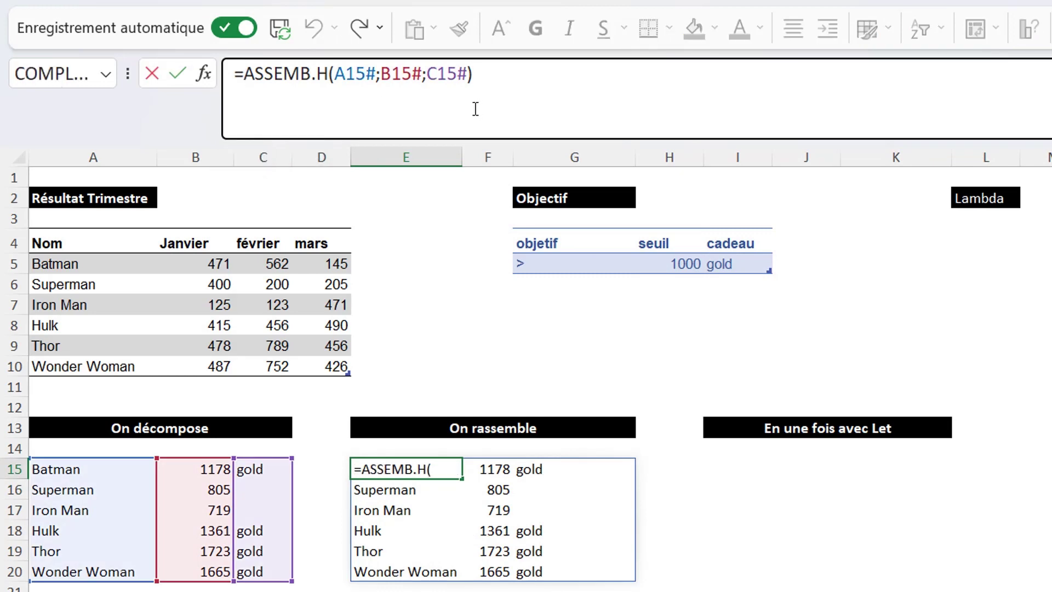
type("TRI")
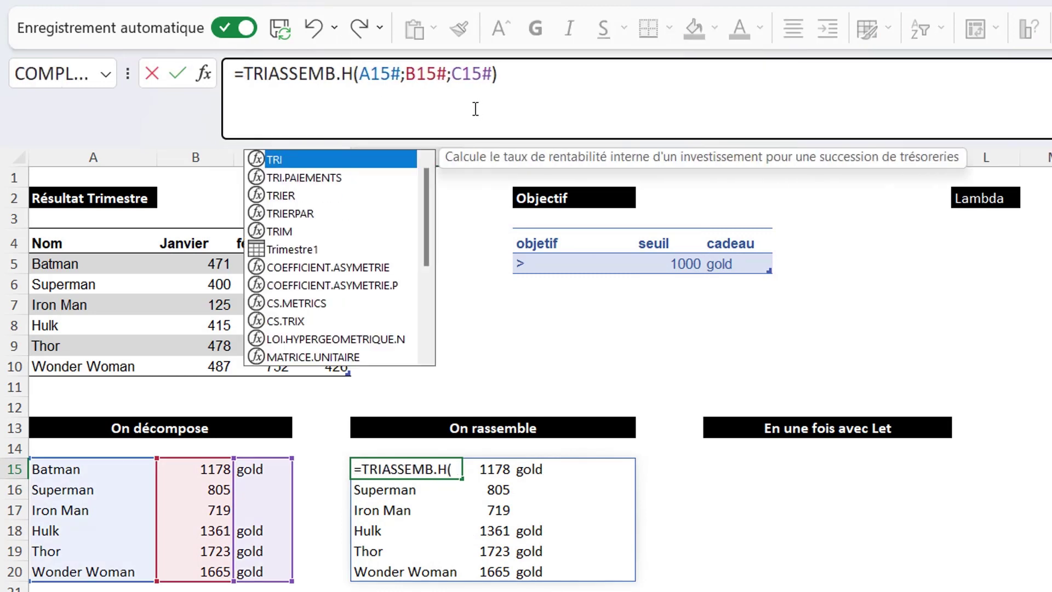
type("ER(")
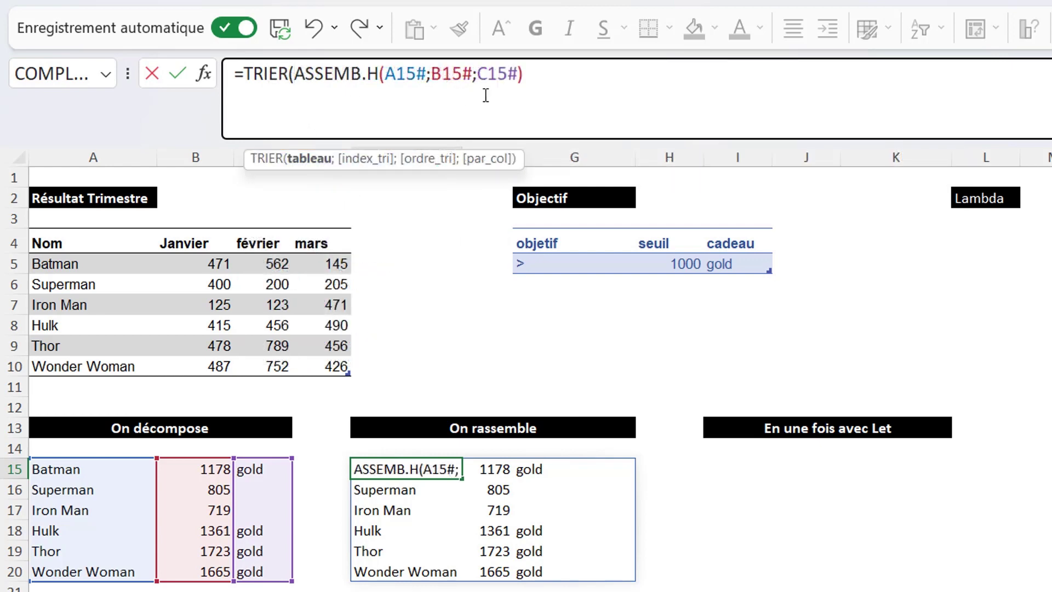
left_click(550, 69)
type(";")
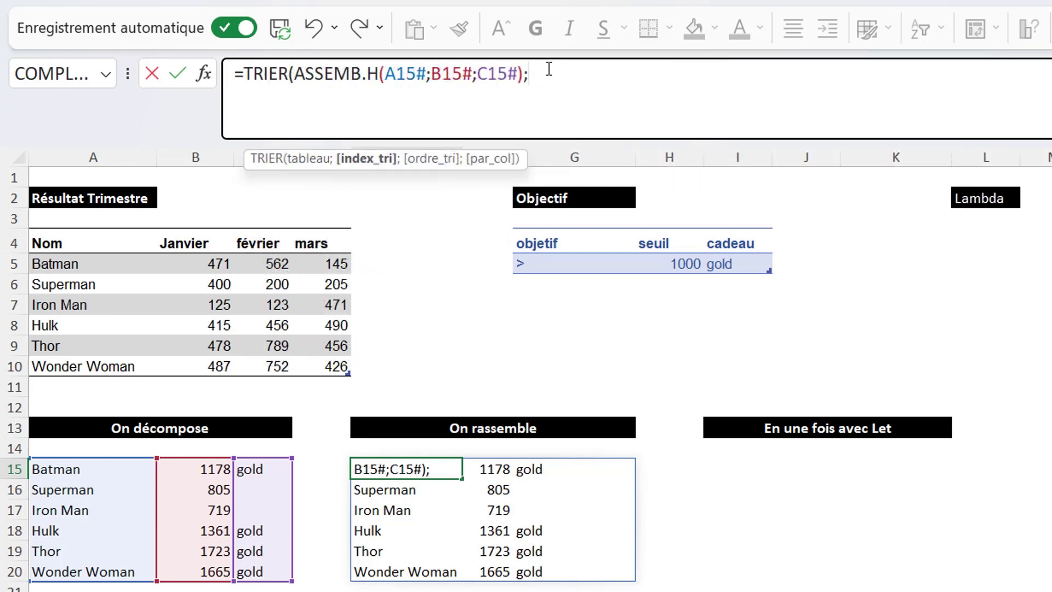
type("2")
type(";")
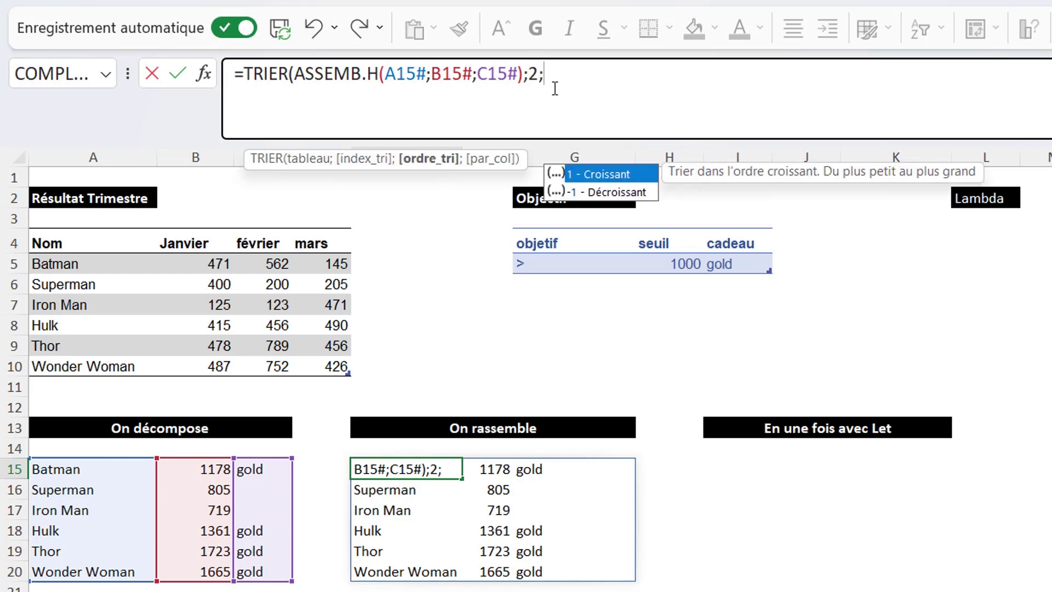
double_click(586, 193)
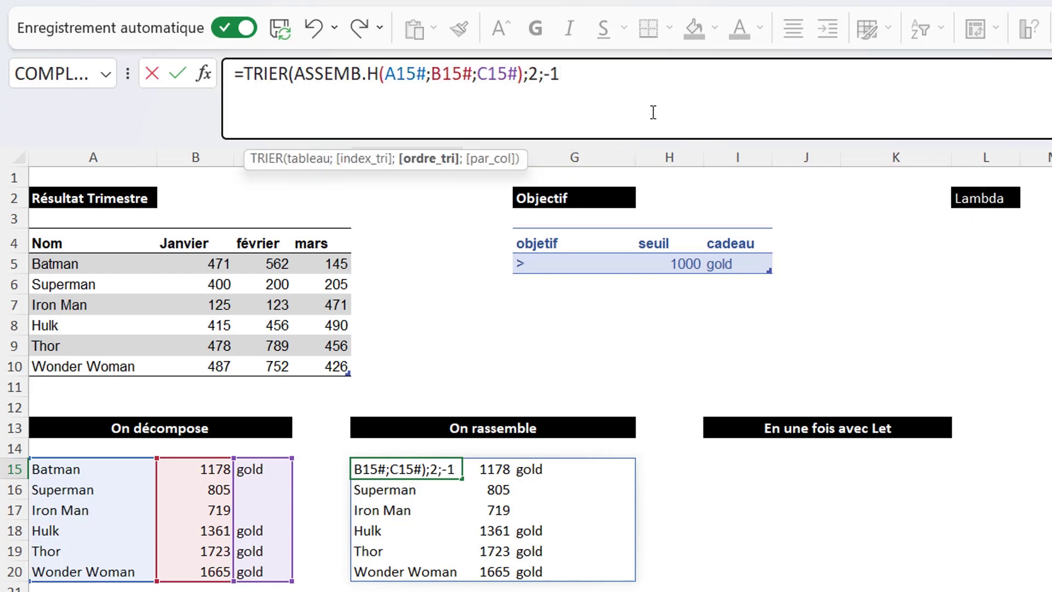
type(")")
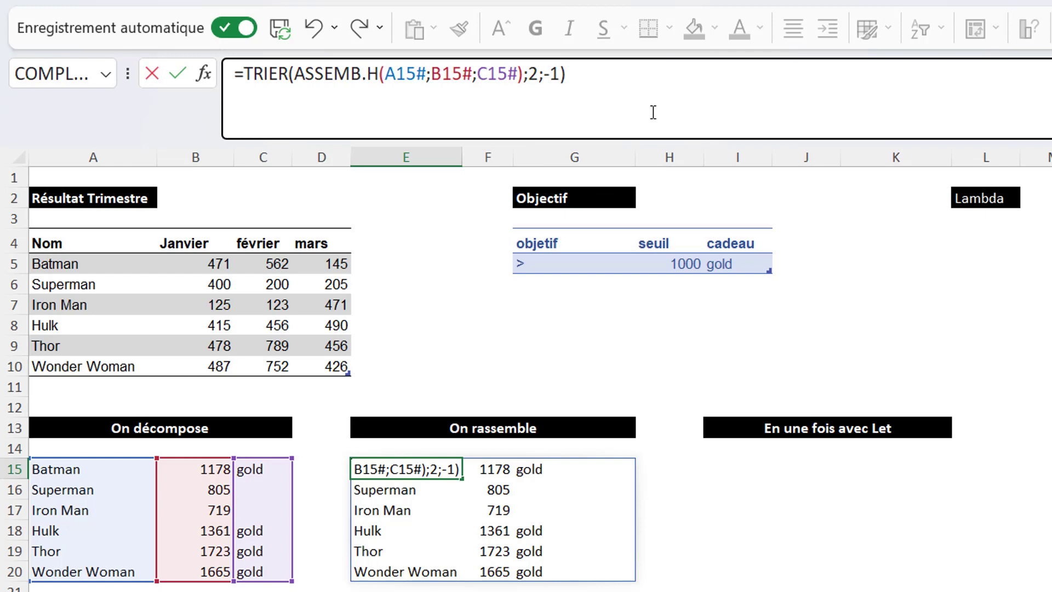
key("Return")
key("Up")
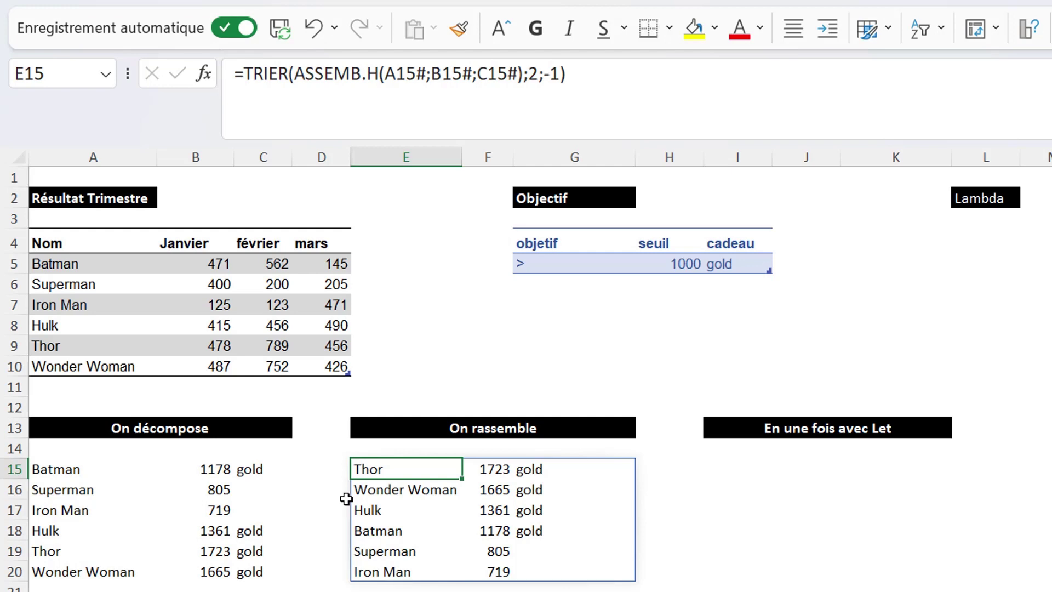
left_click(738, 469)
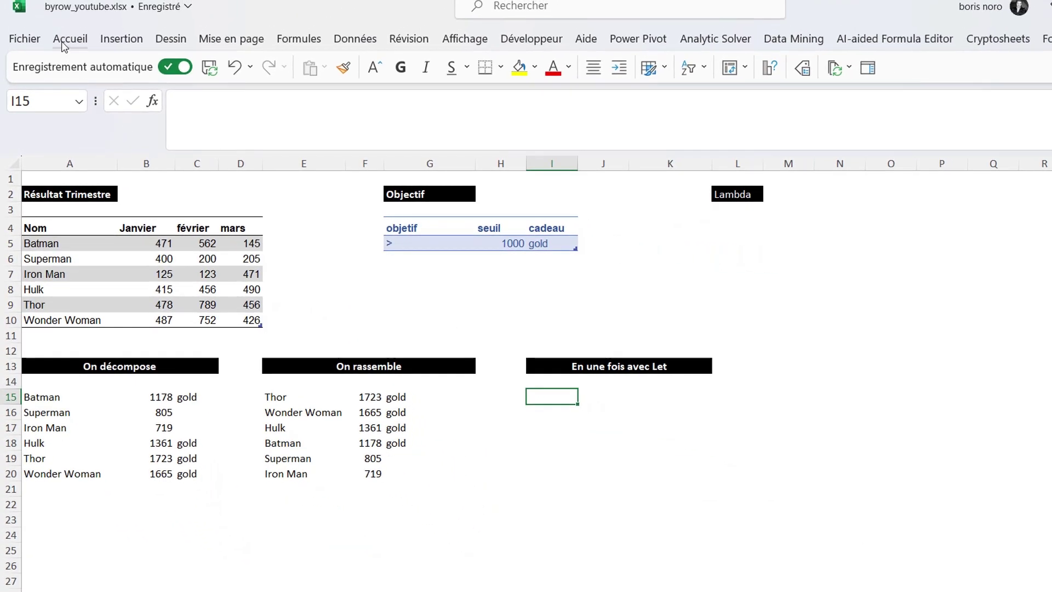
Find 'excel lab' in the Office add-ins store and install Excel Labs.
left_click(65, 39)
left_click(962, 80)
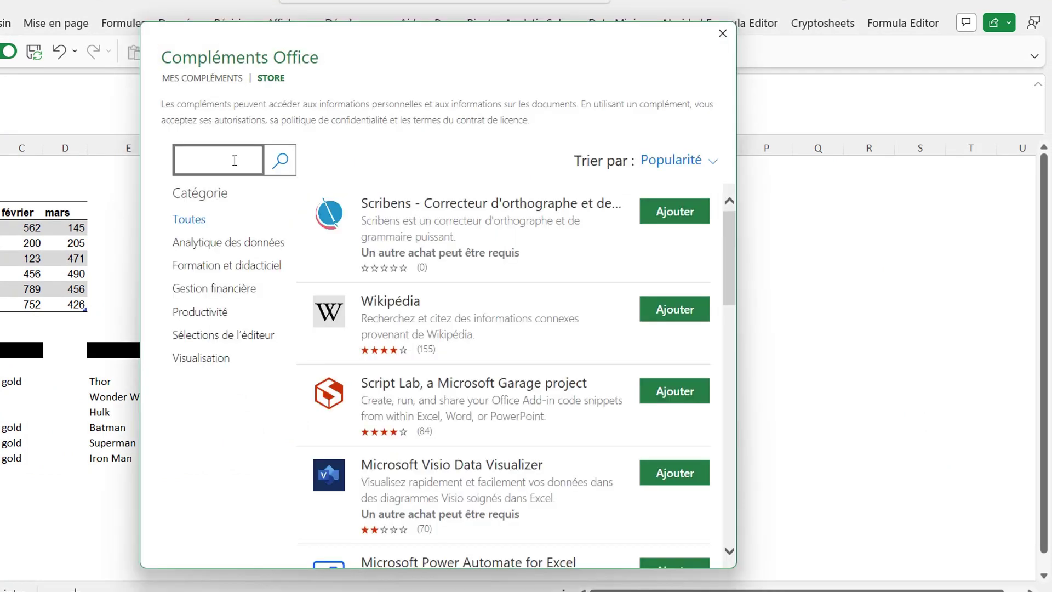
type("excel l")
type("ab")
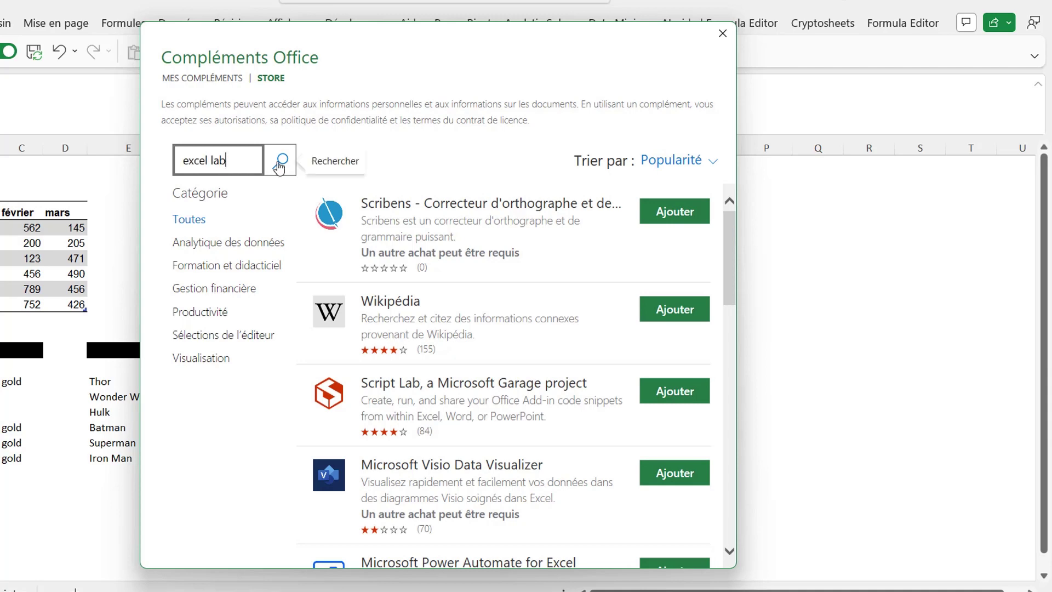
left_click(280, 162)
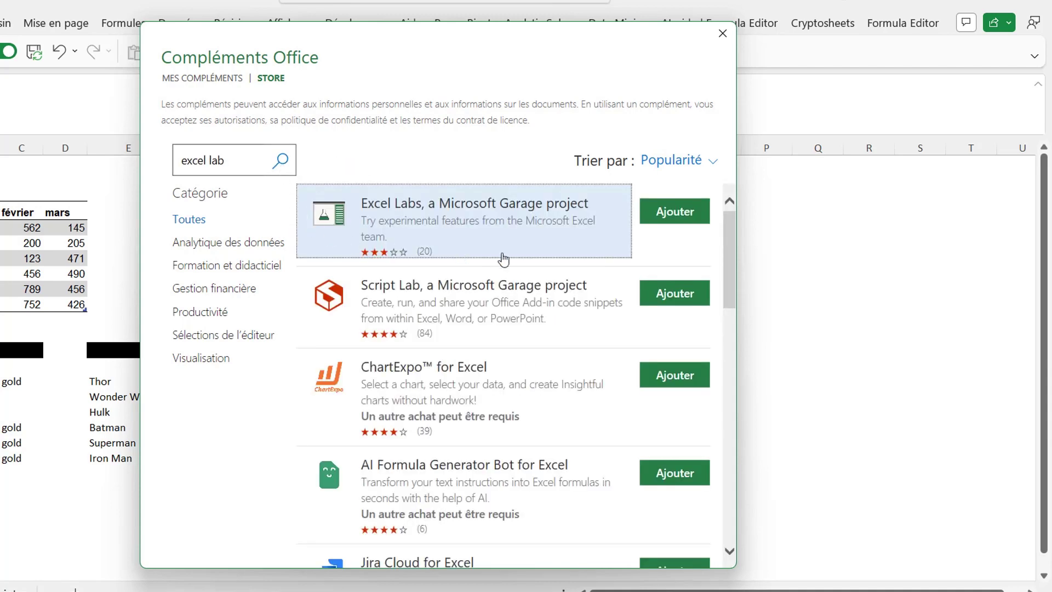
left_click(673, 221)
left_click(581, 344)
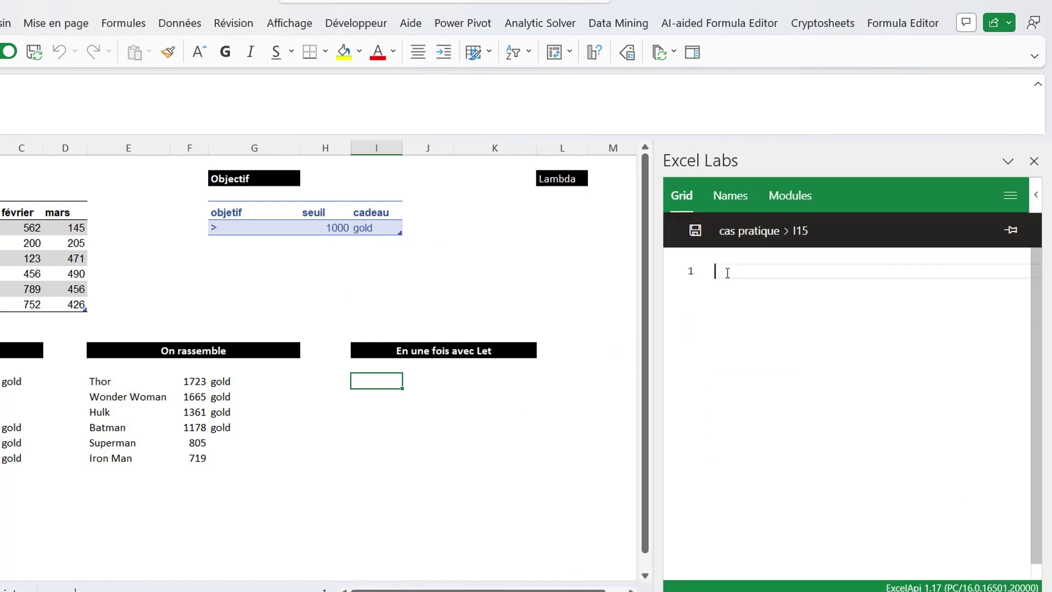
Start a =LET( formula in the Excel Labs editor with the variable nom.
type("=")
type("l")
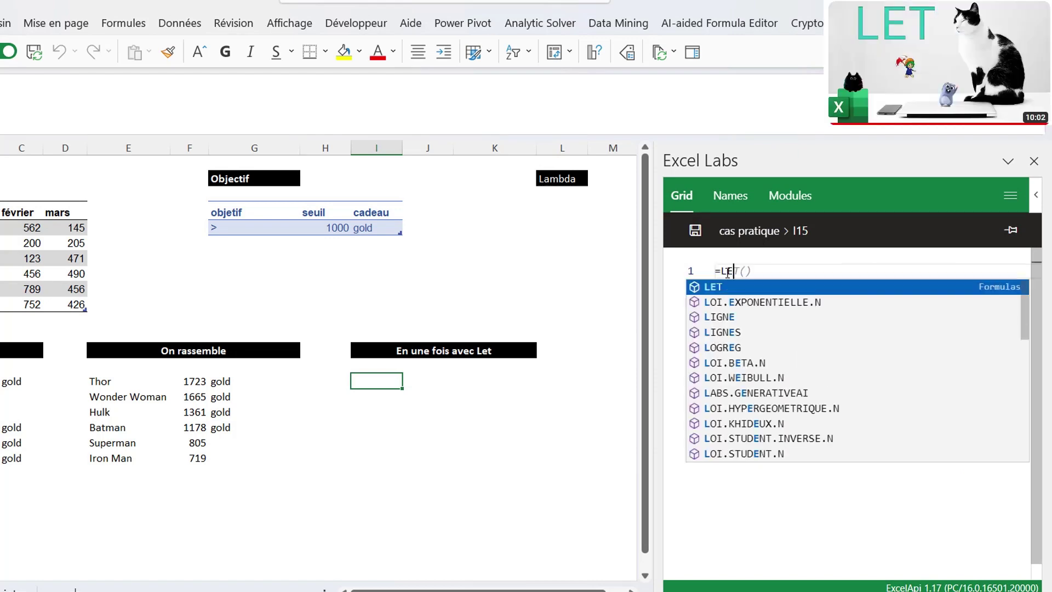
type("e")
key("Tab")
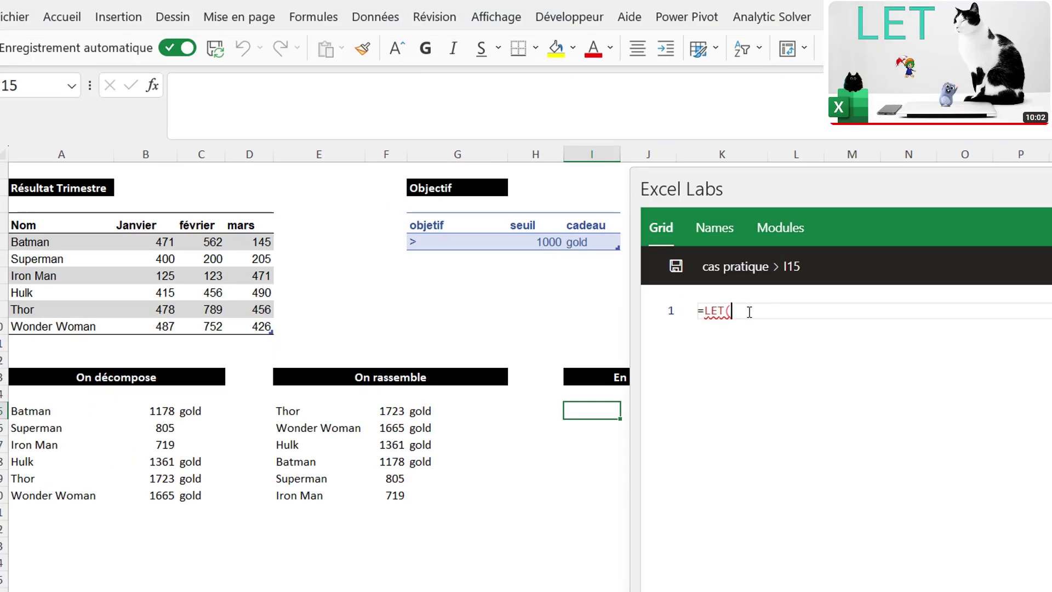
key("Return")
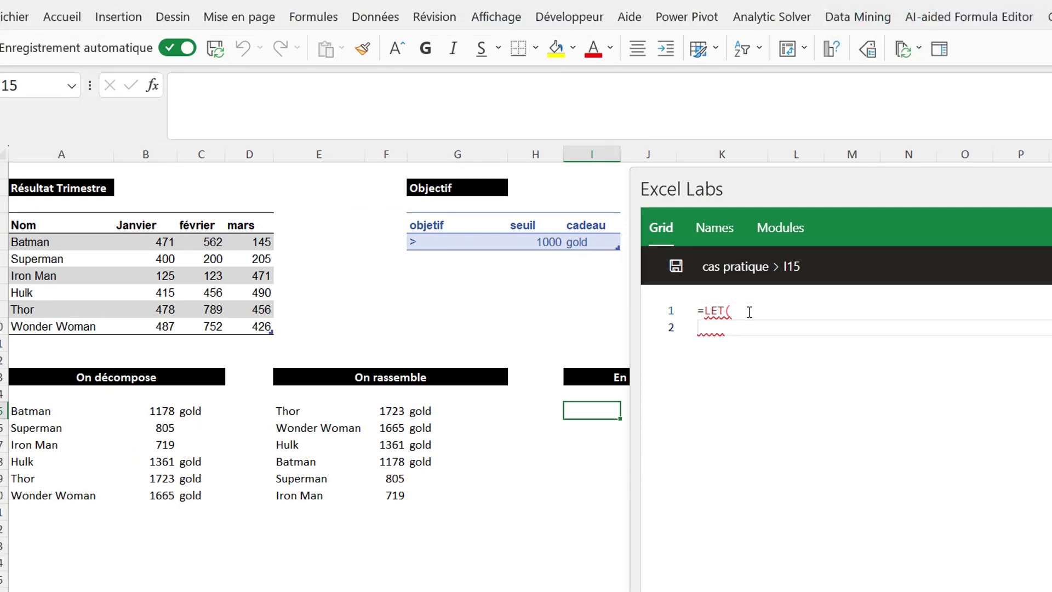
type("no")
type("m;")
key("Return")
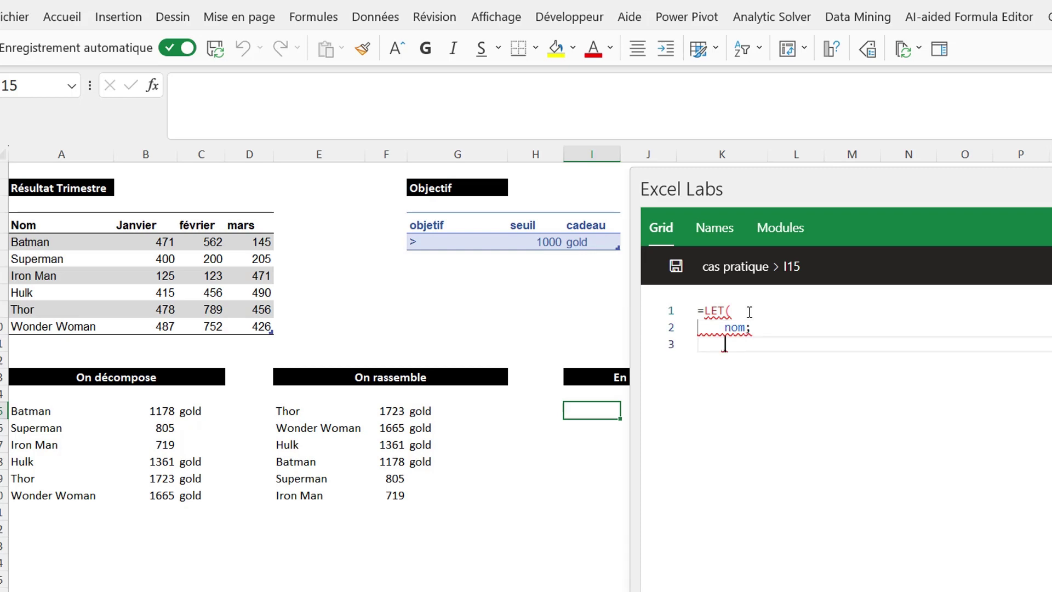
Give nom the value CHOISIRCOLS(Trimestre1;1), copied from A15's formula.
left_click(46, 411)
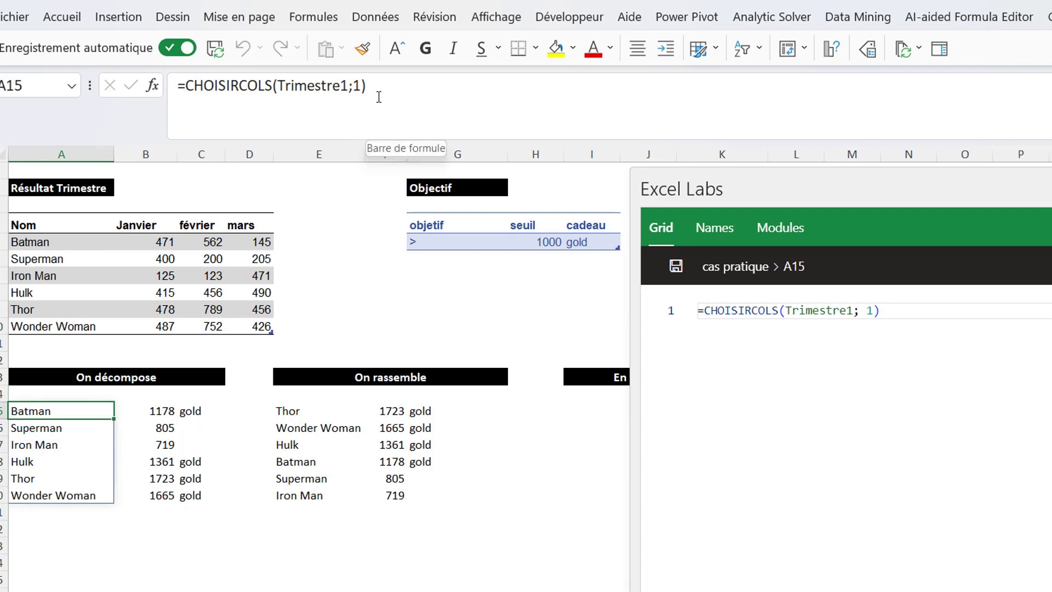
left_click_drag(373, 87, 178, 86)
key("ctrl+c")
left_click(867, 453)
key("ctrl+v")
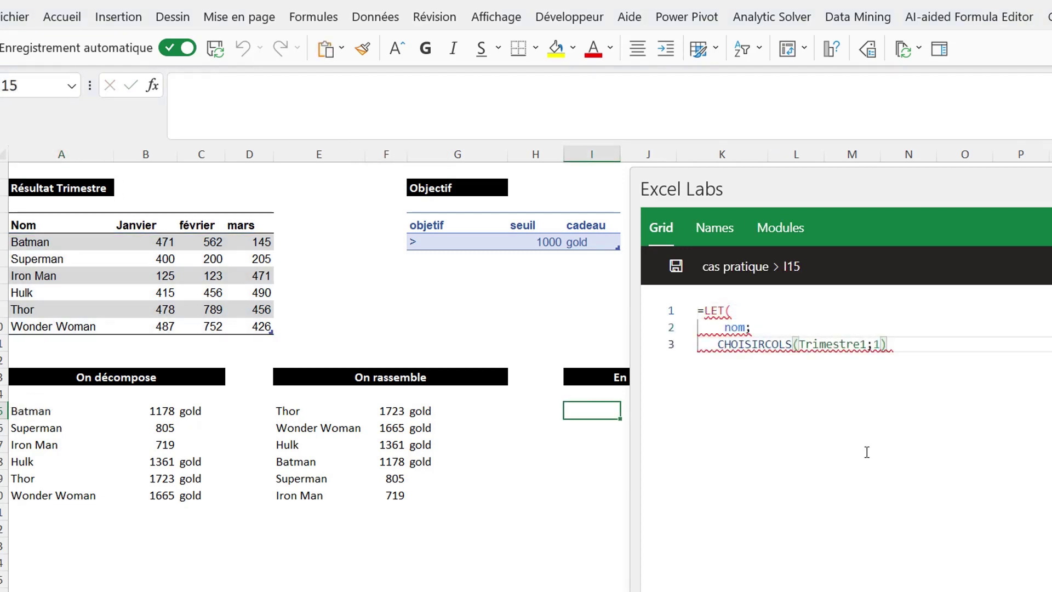
type(";")
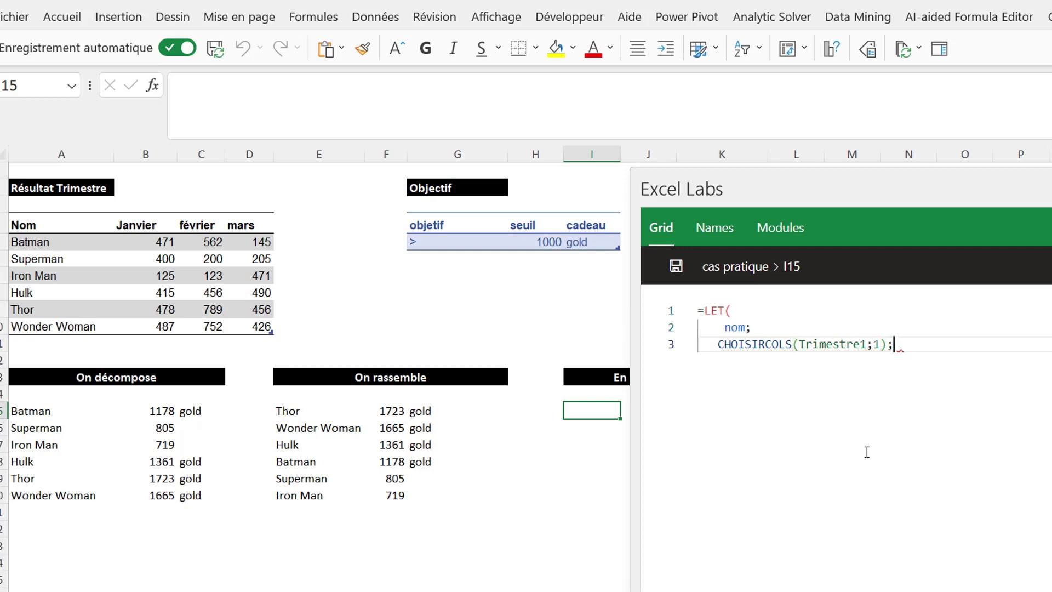
key("Return")
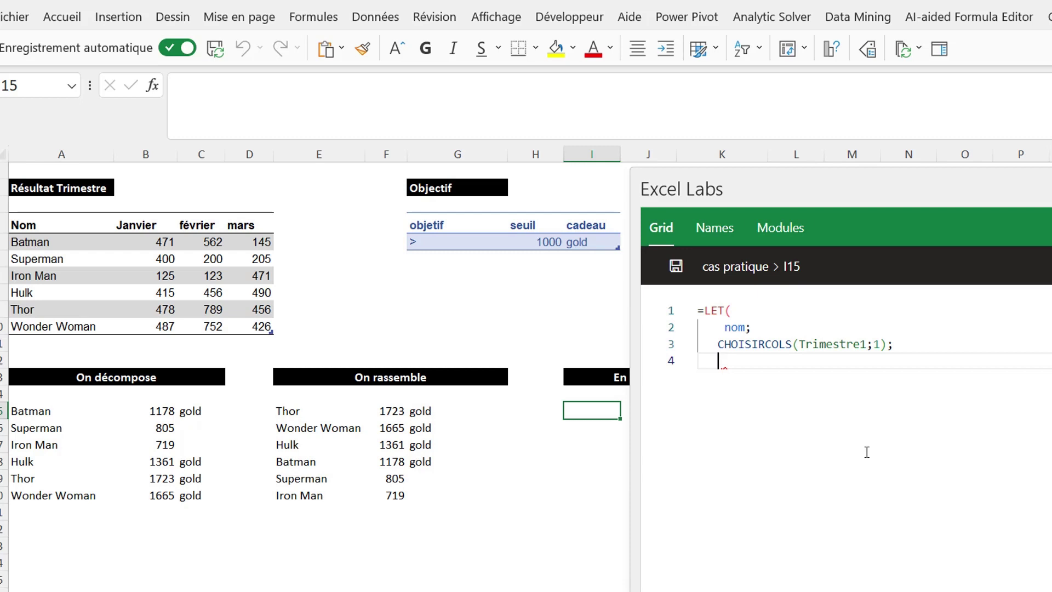
Define ttscore in the LET as the pasted BYROW totals formula.
type("ttscore;")
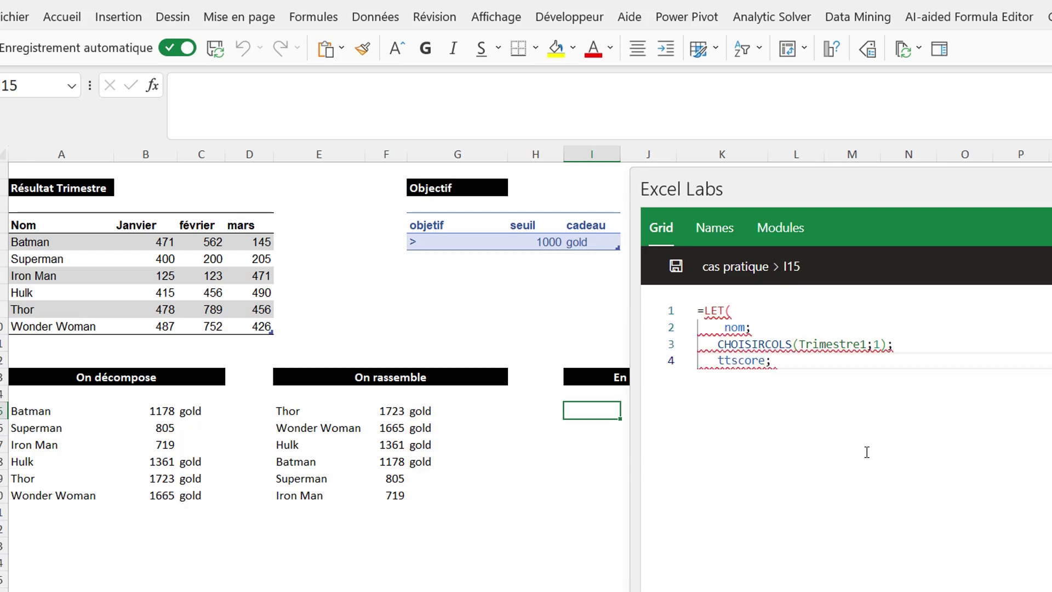
key("Return")
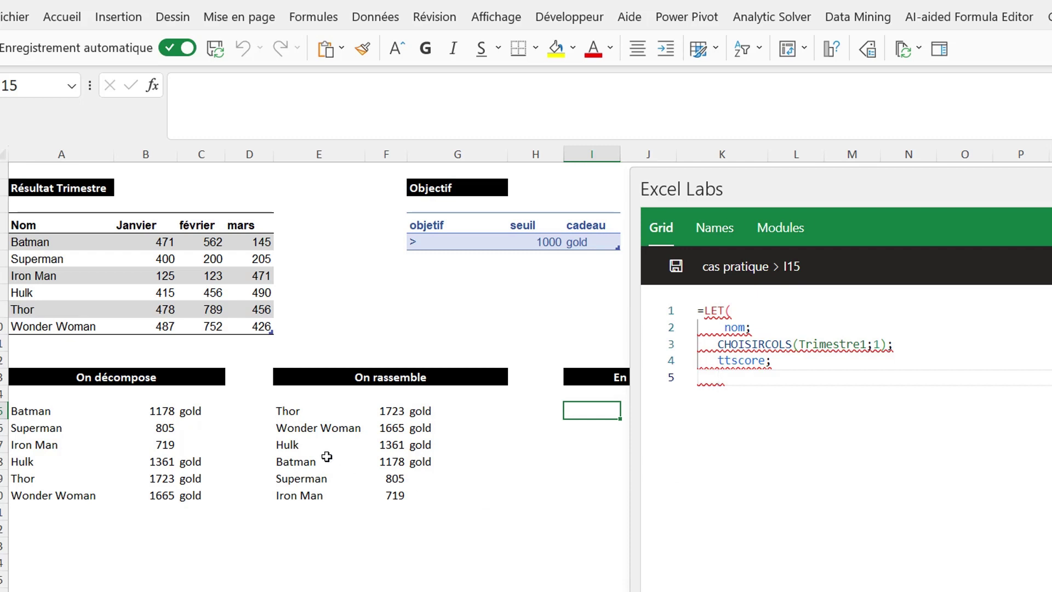
key("ctrl+v")
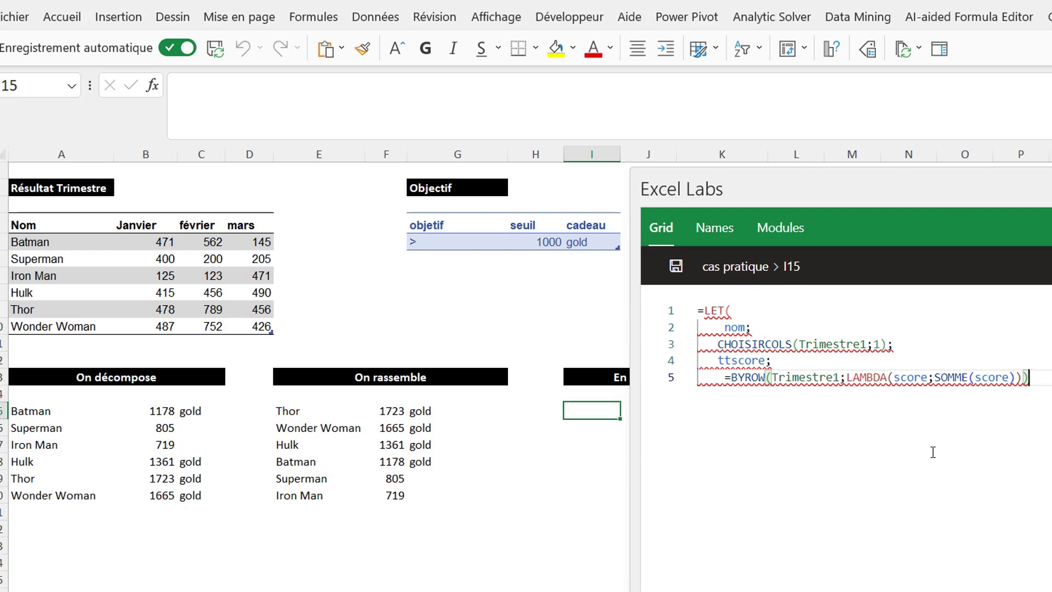
type(";")
key("Return")
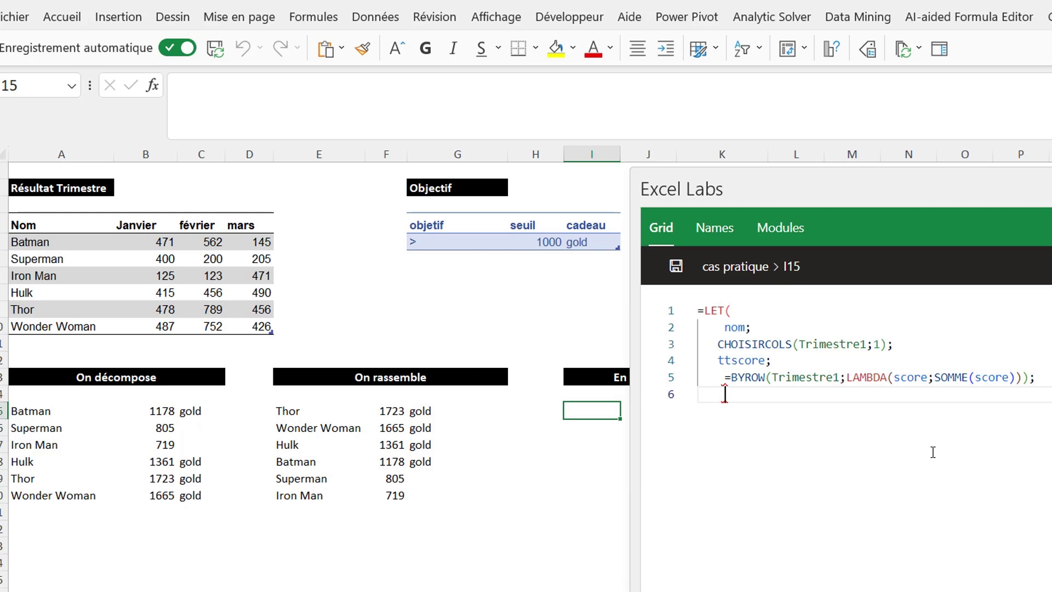
Define gift using the BYROW/LAMBDA/SI gold rule copied from C15's formula.
type("gift")
type(";")
key("Return")
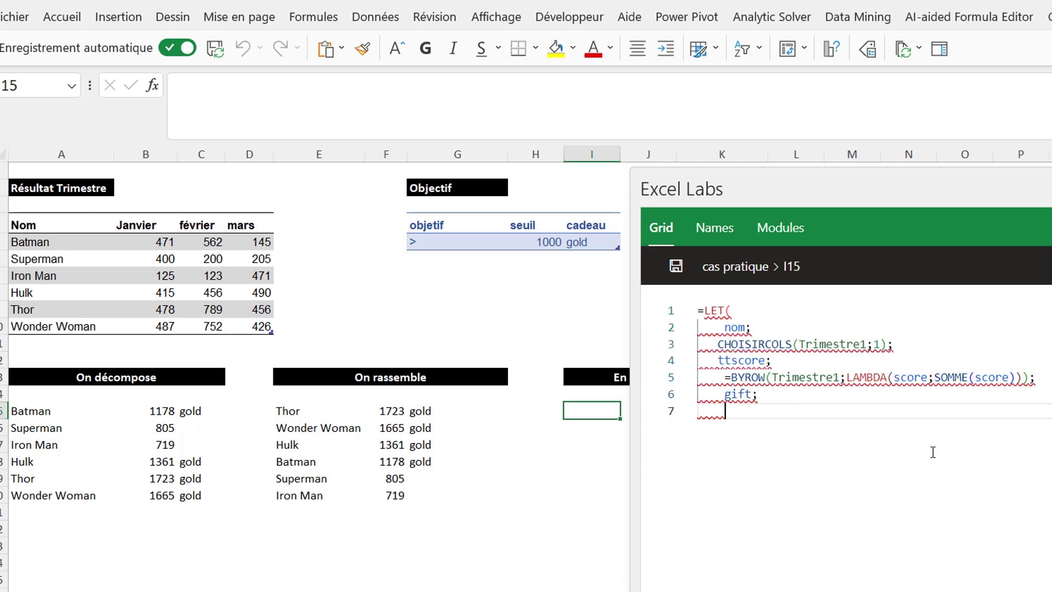
left_click(193, 411)
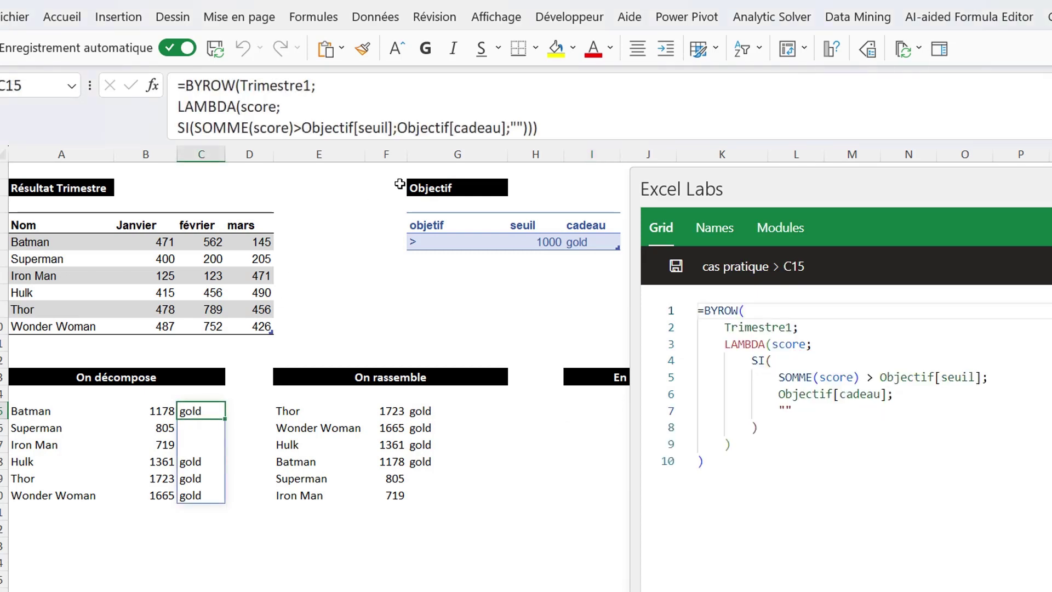
mouse_move(540, 128)
left_mouse_down()
mouse_move(201, 99)
mouse_move(317, 86)
left_mouse_up()
key("ctrl+c")
left_click(839, 411)
key("ctrl+v")
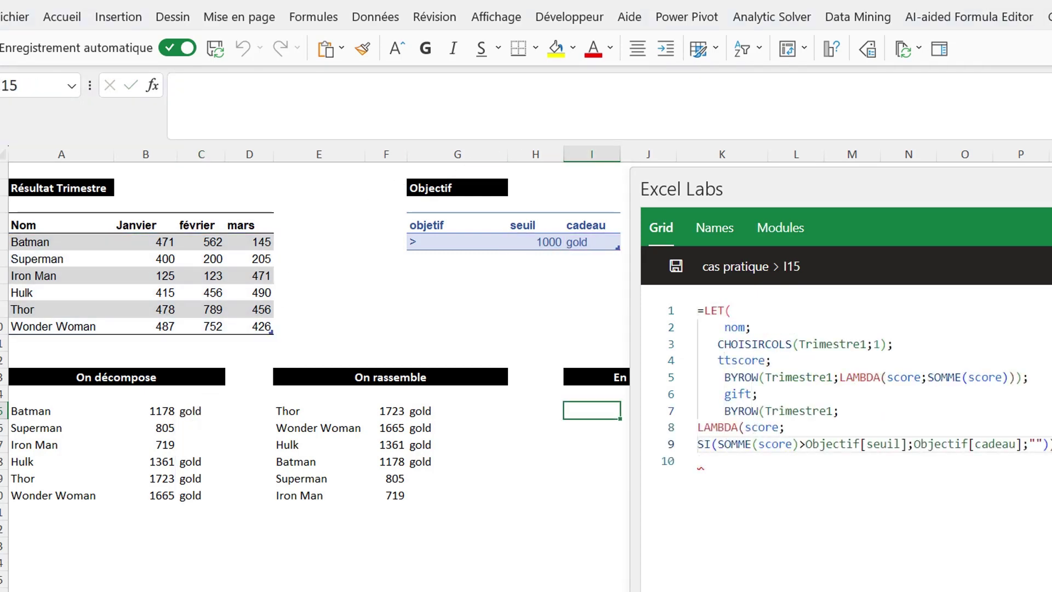
key("Return")
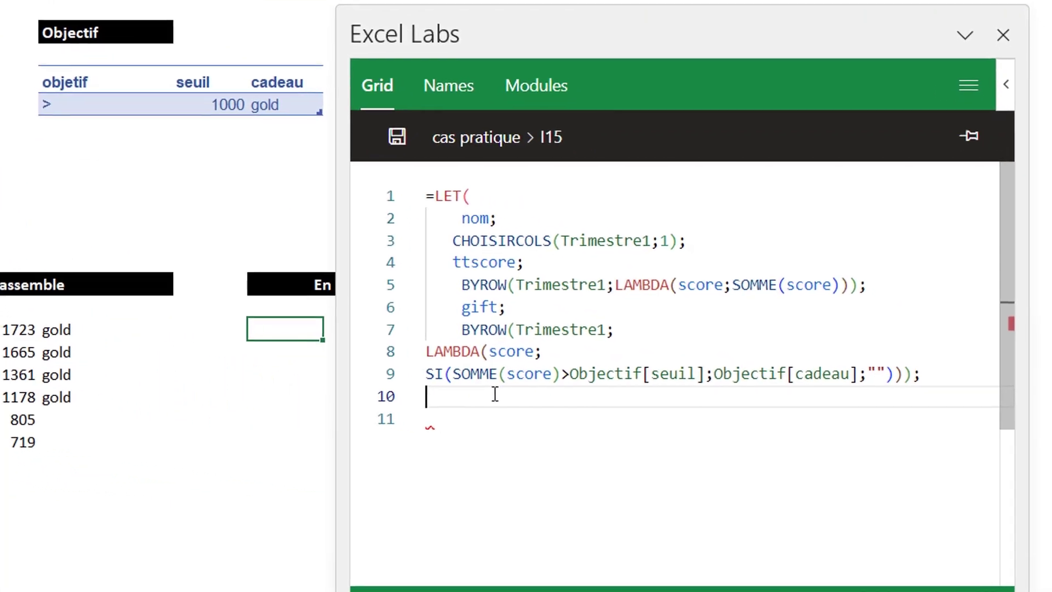
Add ASSEMB.H(nom;ttscore;gift) as the LET's final result line.
type("ass")
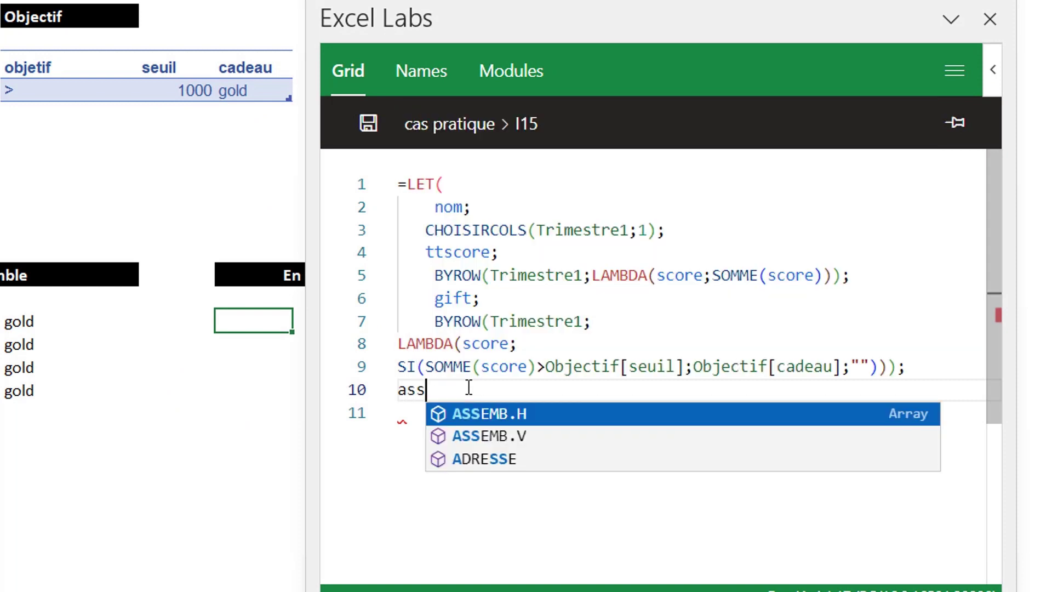
left_click(486, 417)
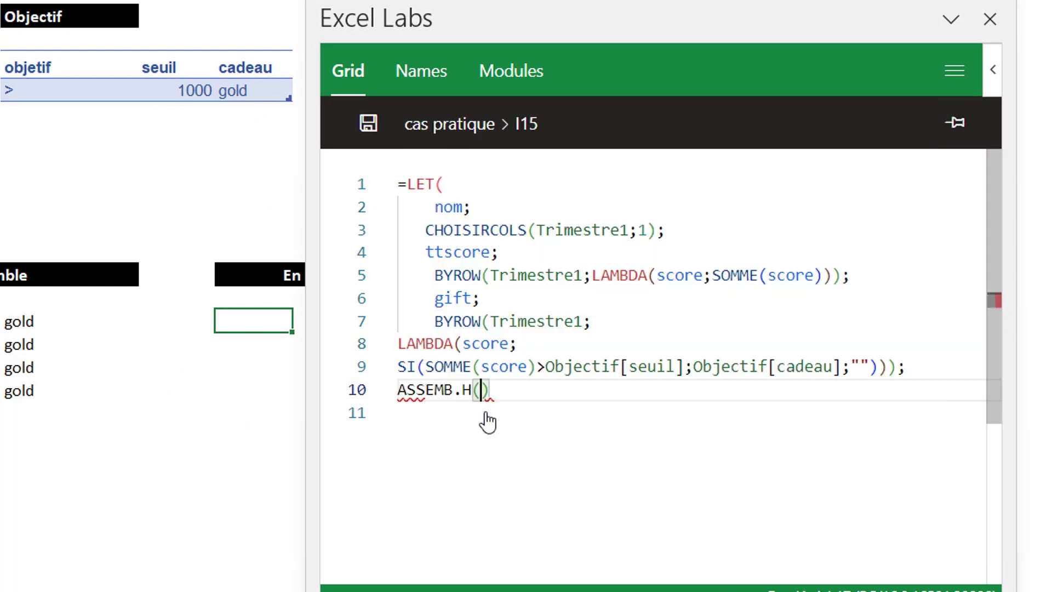
type("nom")
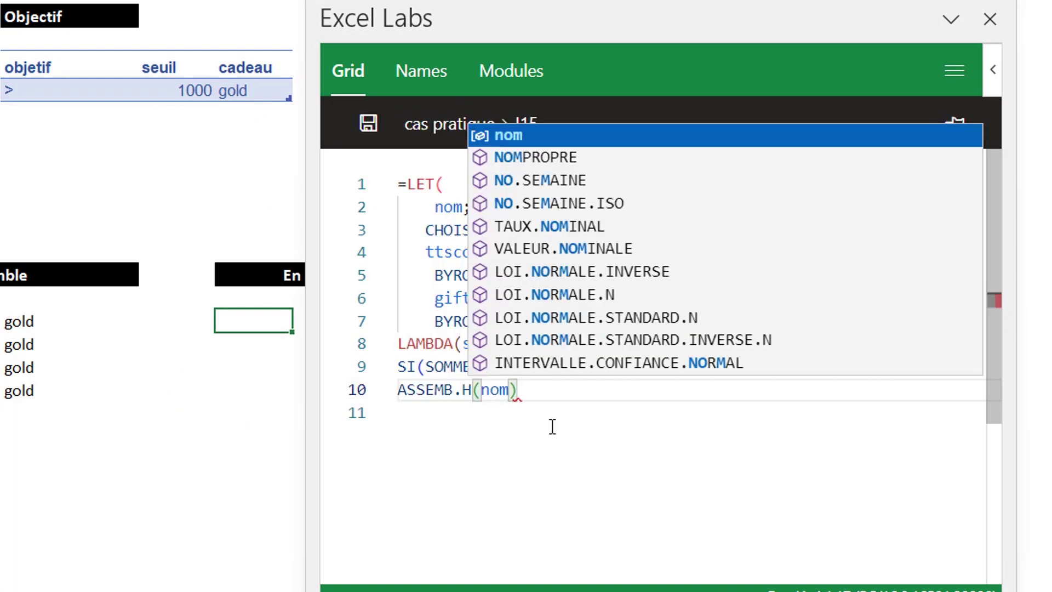
type(";")
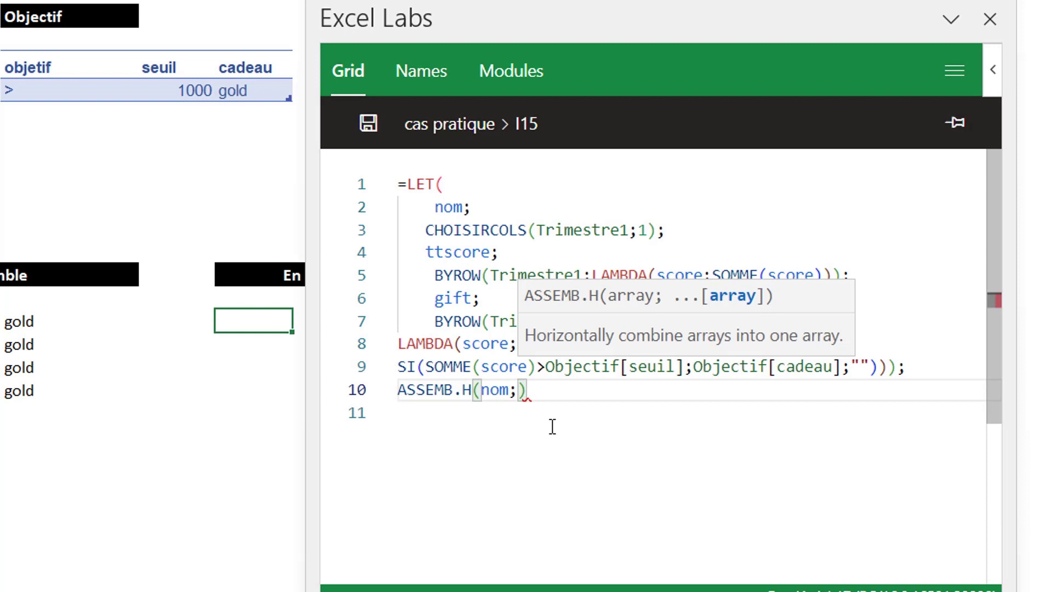
type("ttscore")
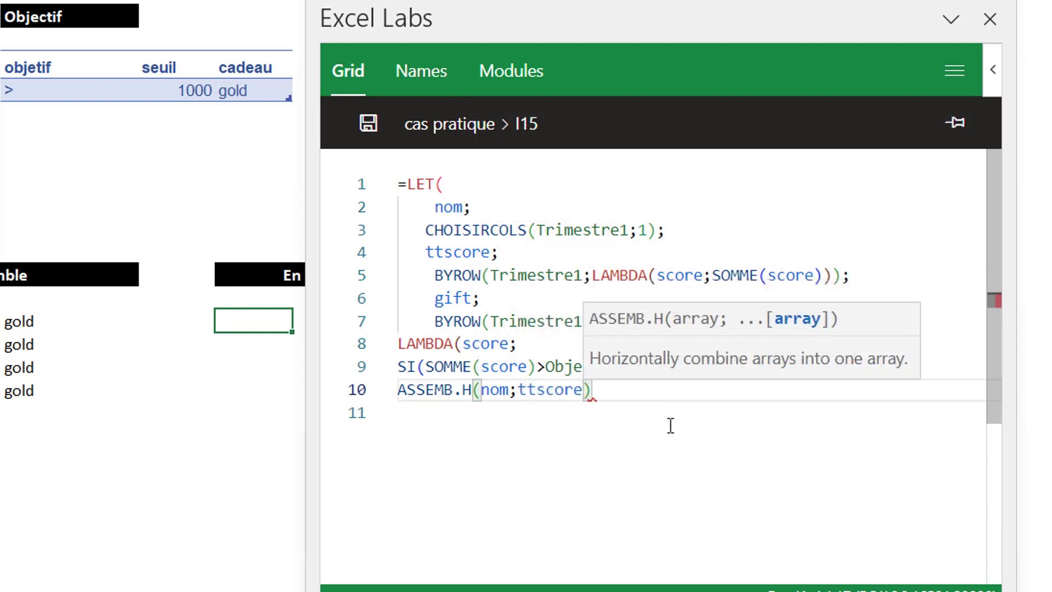
type(";")
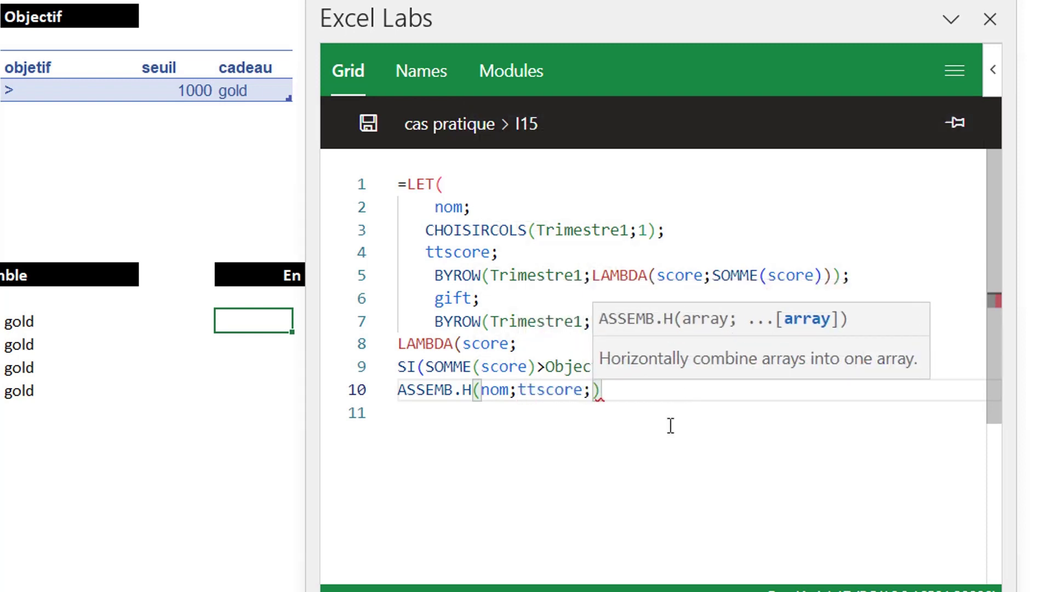
type("gif")
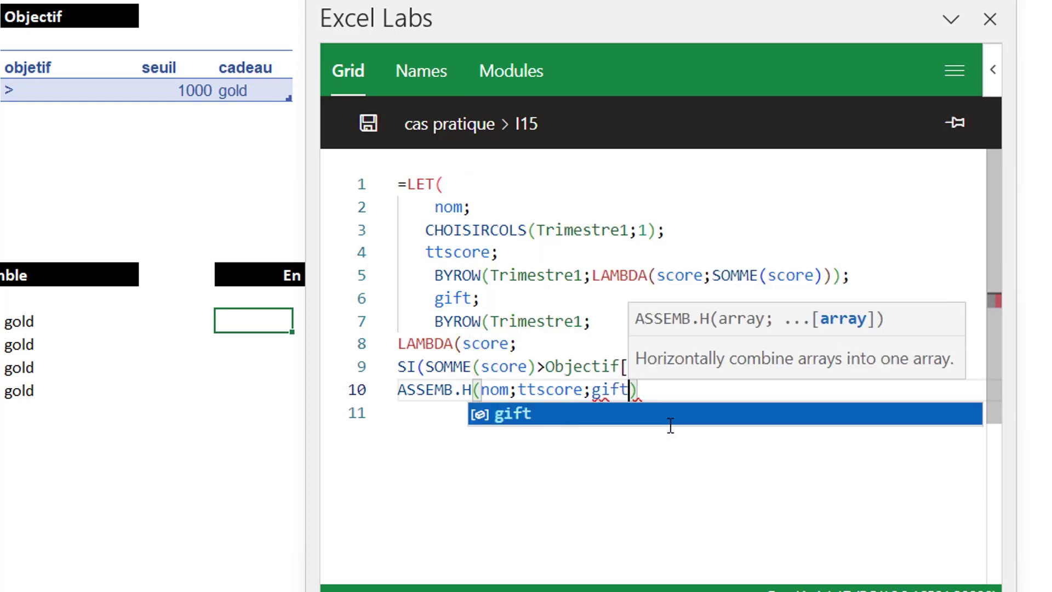
type("t")
key("Escape")
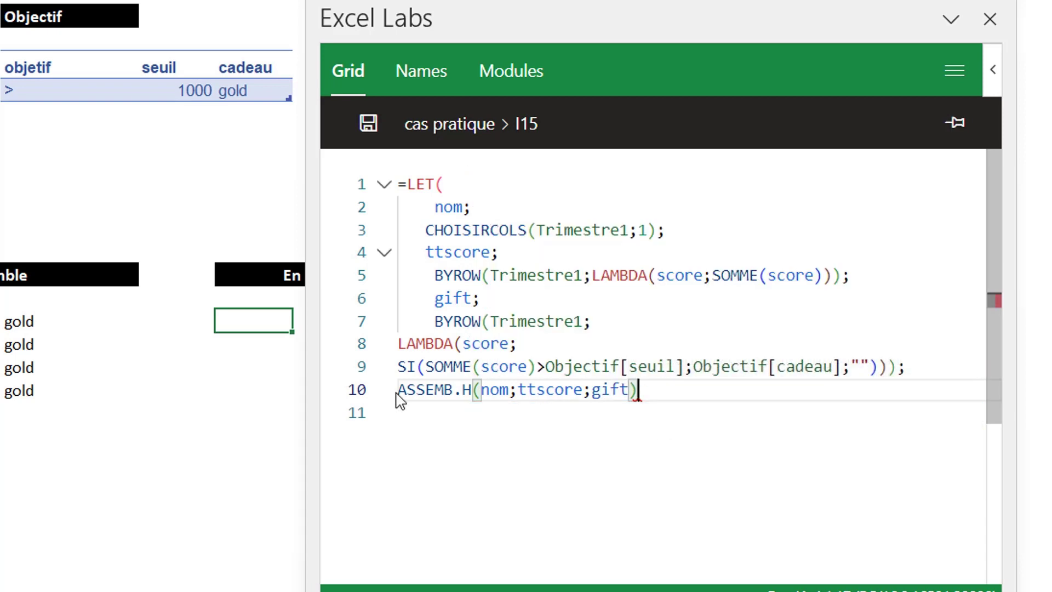
Wrap the result as TRIER(ASSEMB.H(nom;ttscore;gift);2;-1) to sort by total descending.
left_click(400, 390)
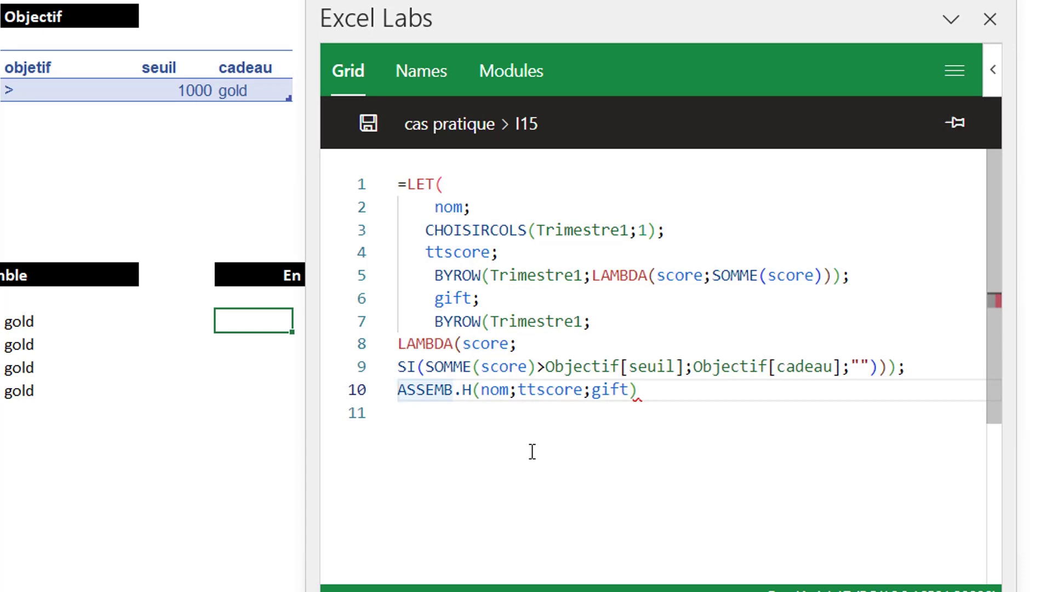
type("TRIER(")
left_click(712, 390)
type(";")
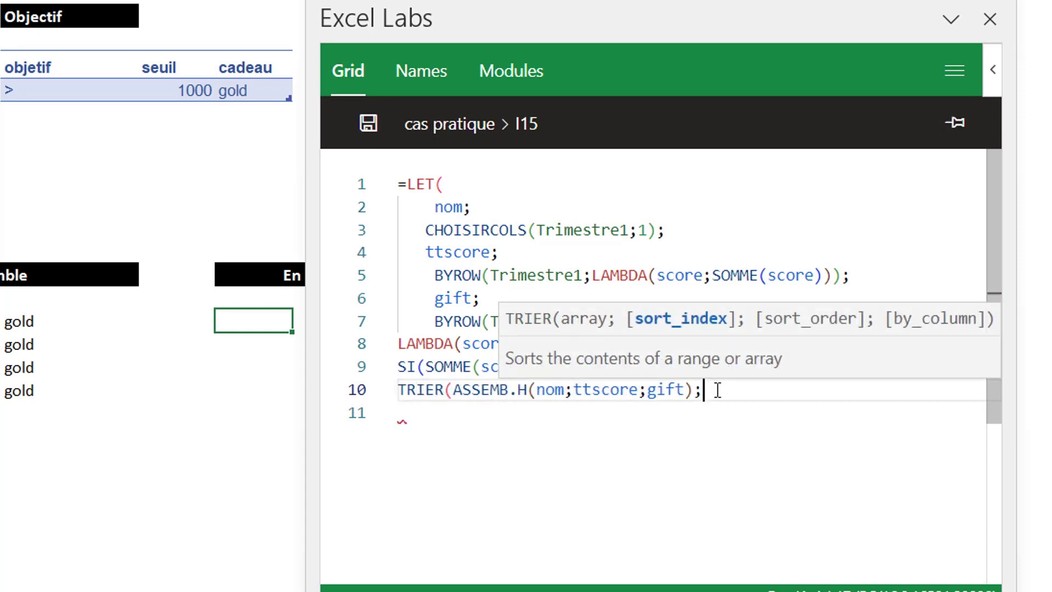
type("2;")
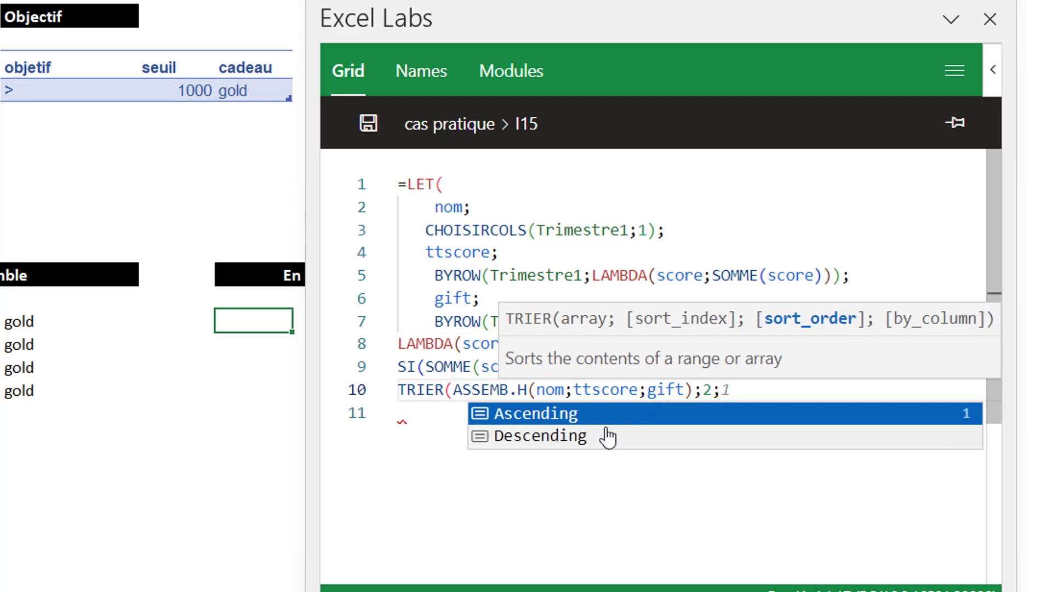
left_click(580, 438)
type(")")
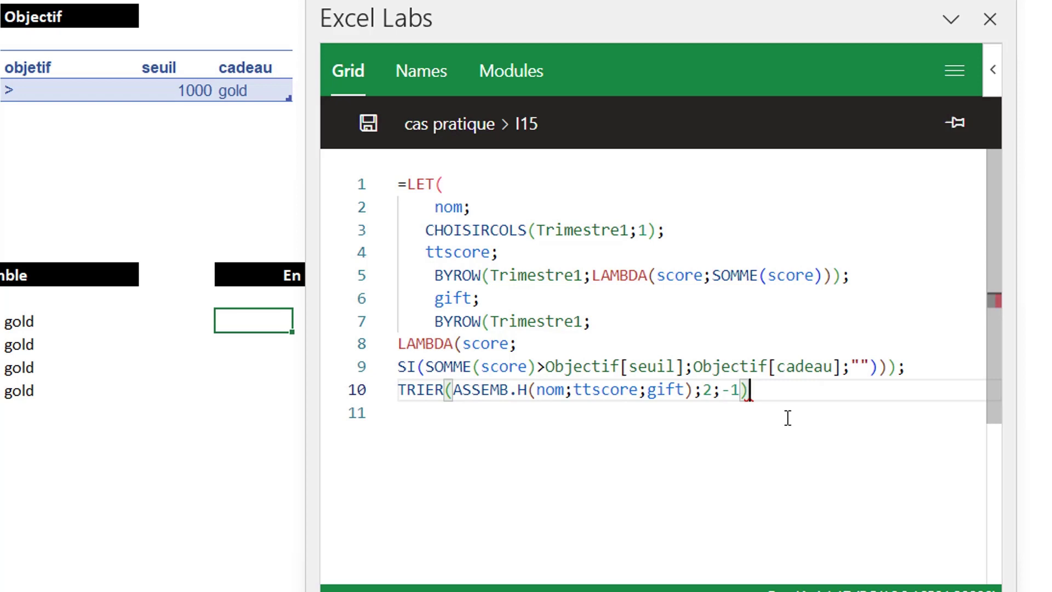
type(")")
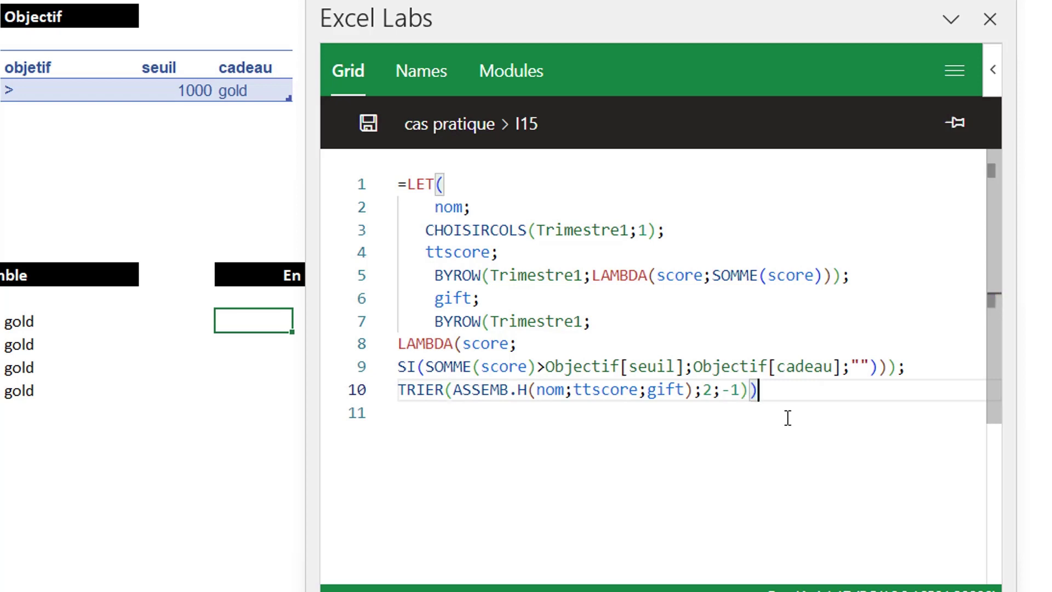
Save the LET report into I15, then select all of its code in the editor.
left_click(378, 140)
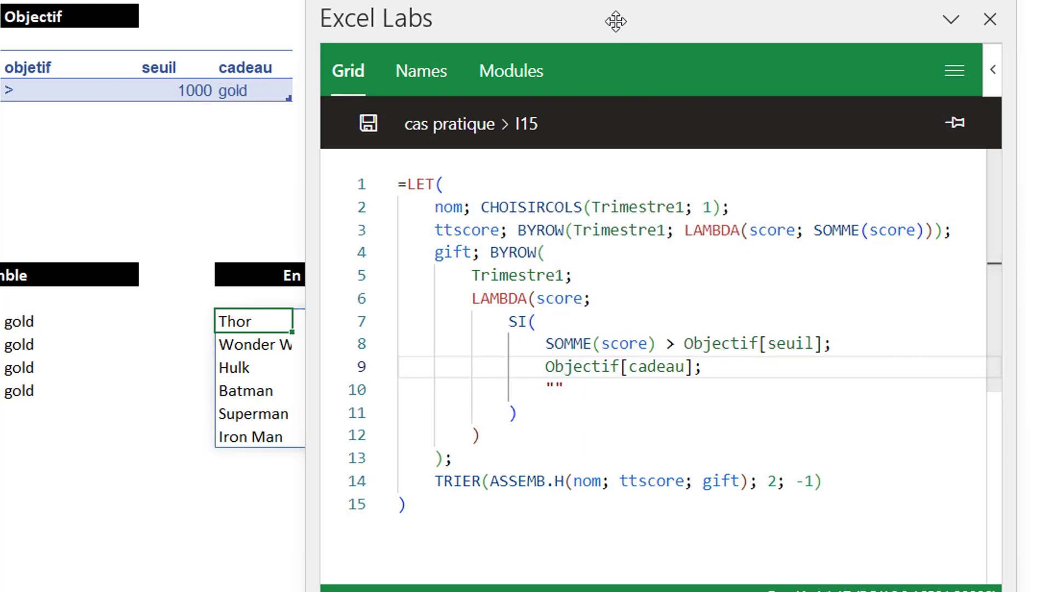
left_click_drag(679, 19, 988, 0)
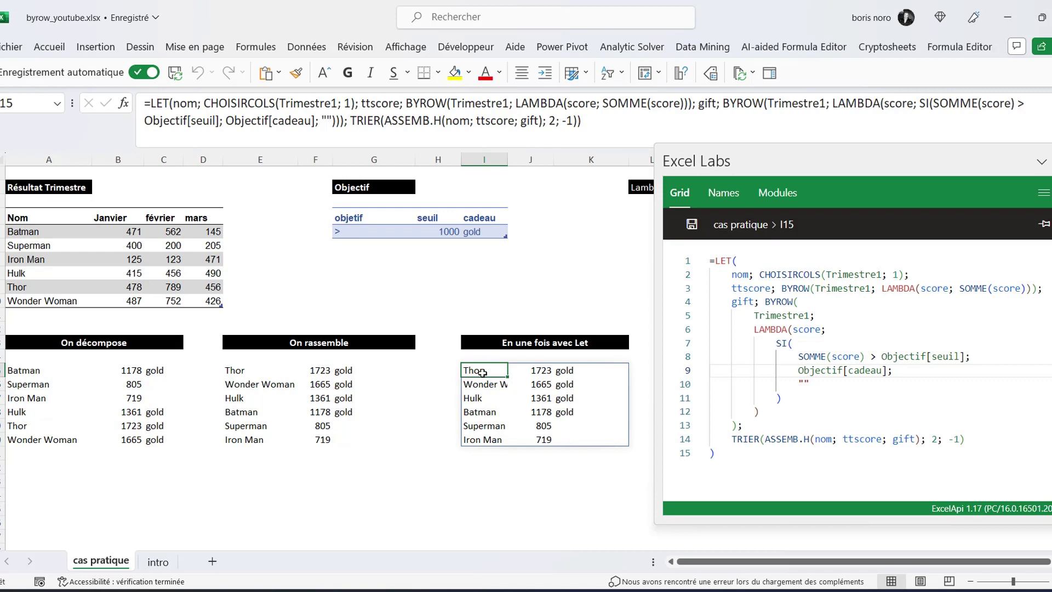
left_click_drag(715, 453, 708, 260)
key("ctrl+c")
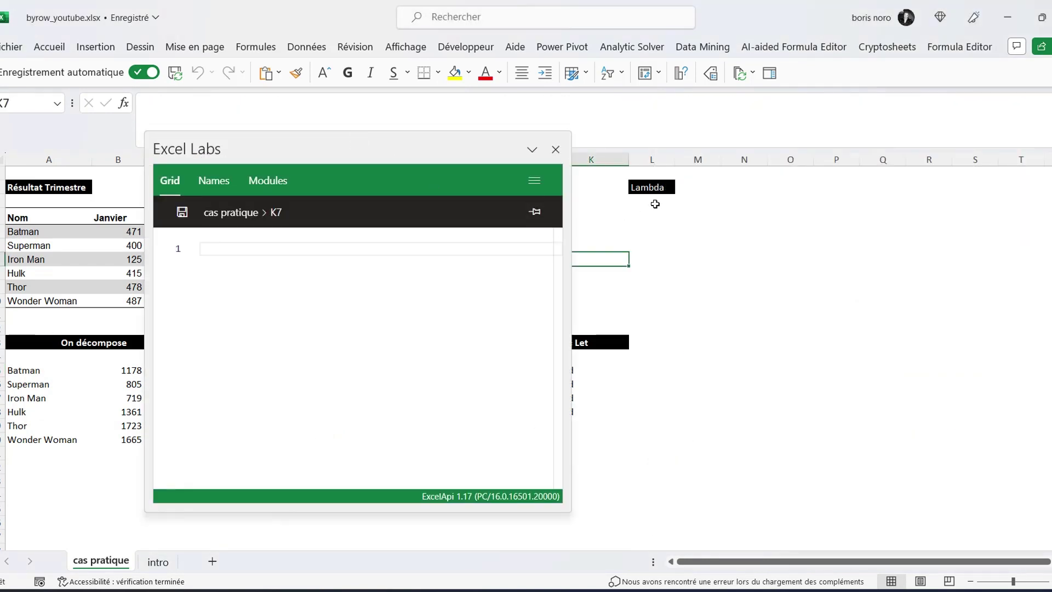
Paste the copied LET report into a new formula for L3.
left_click(649, 204)
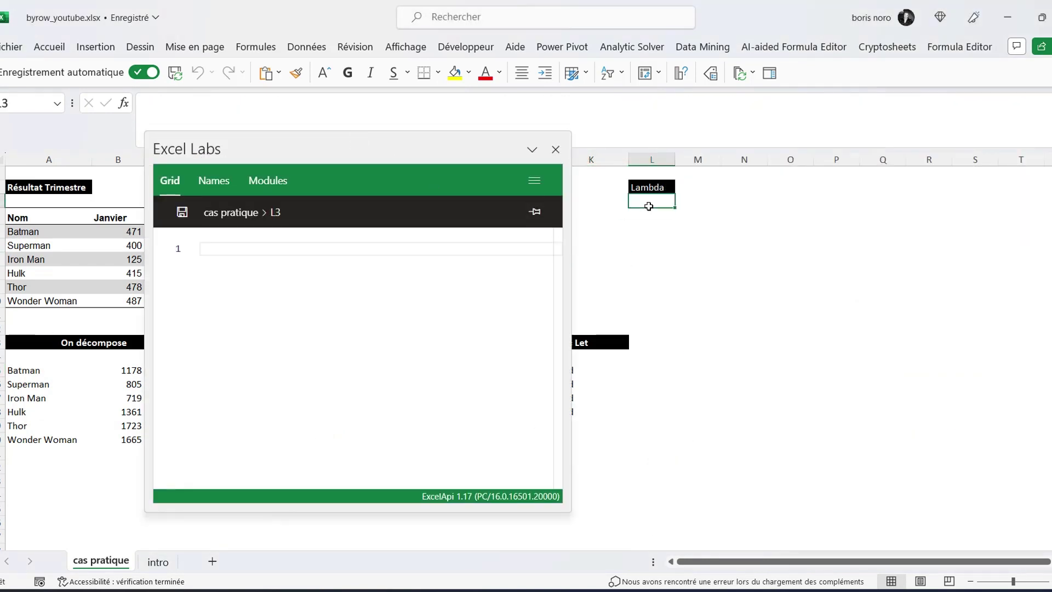
left_click(215, 249)
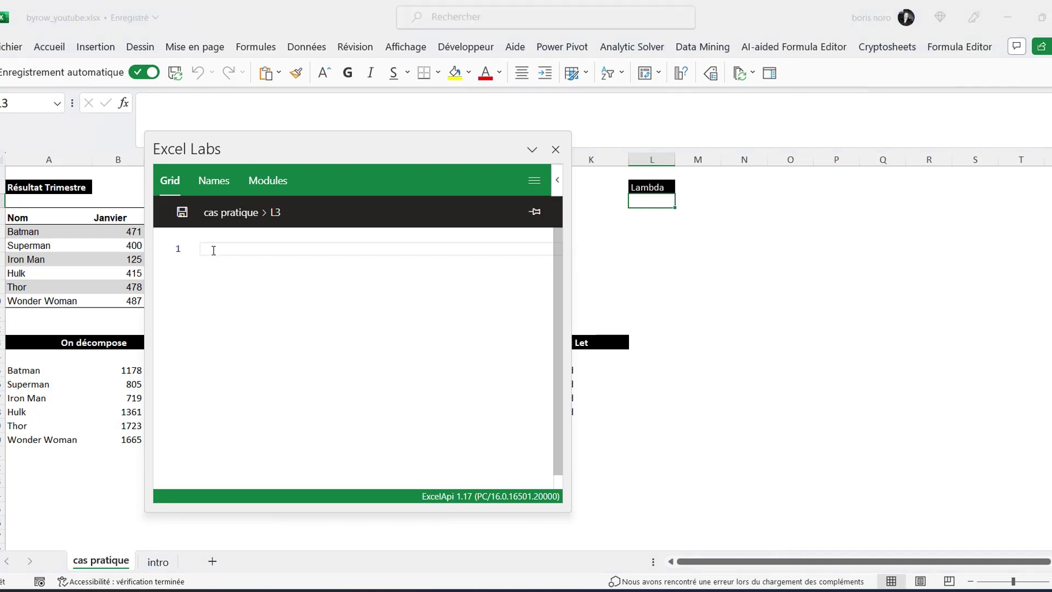
key("ctrl+v")
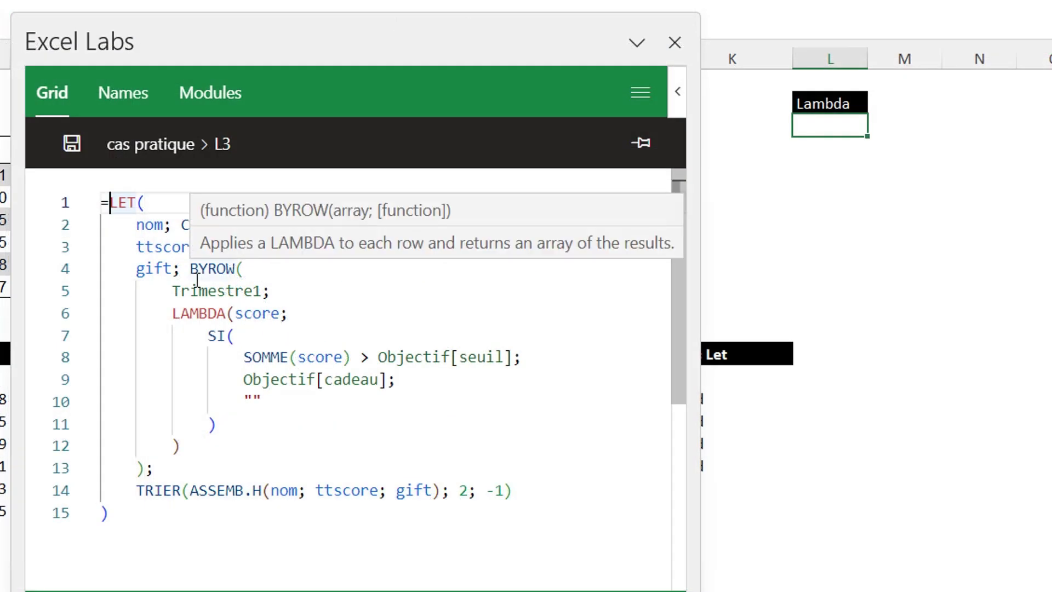
key("Return")
Wrap the LET code in =LAMBDA( with the parameter range.
left_click(115, 200)
type("L")
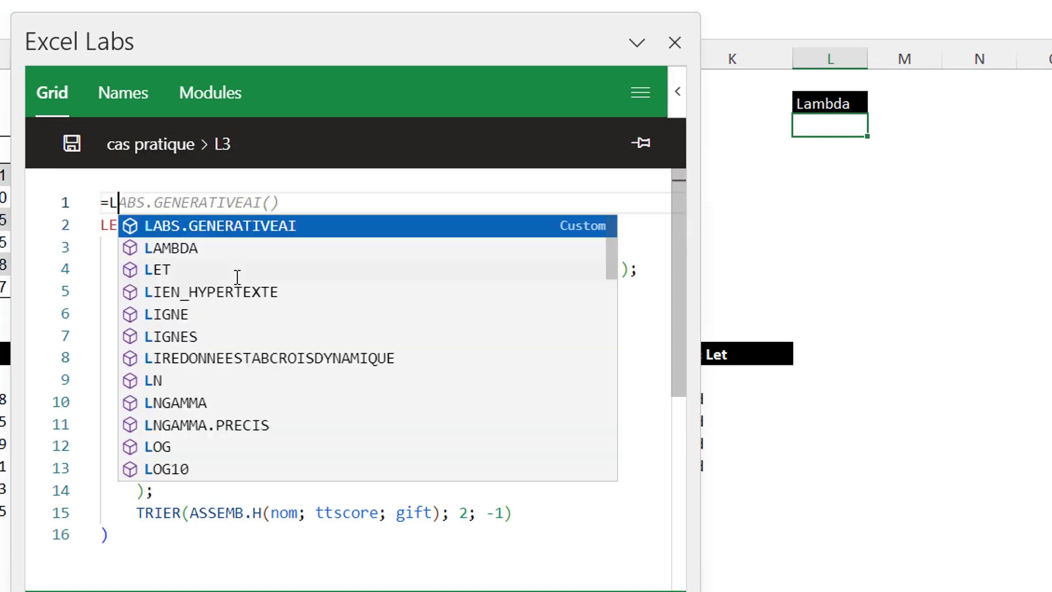
type("AM")
left_click(281, 225)
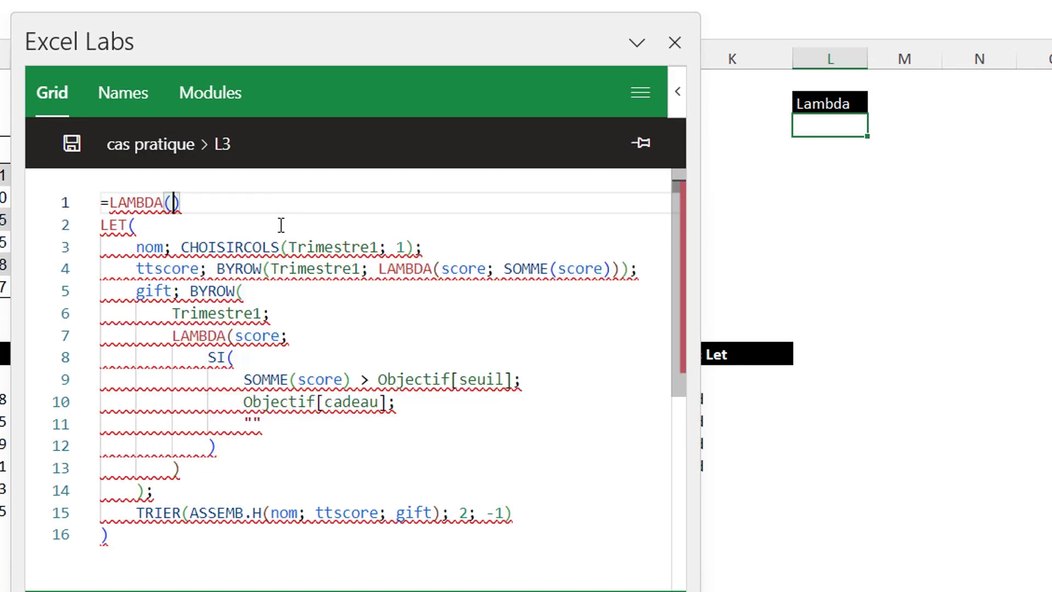
type("range")
key("Delete")
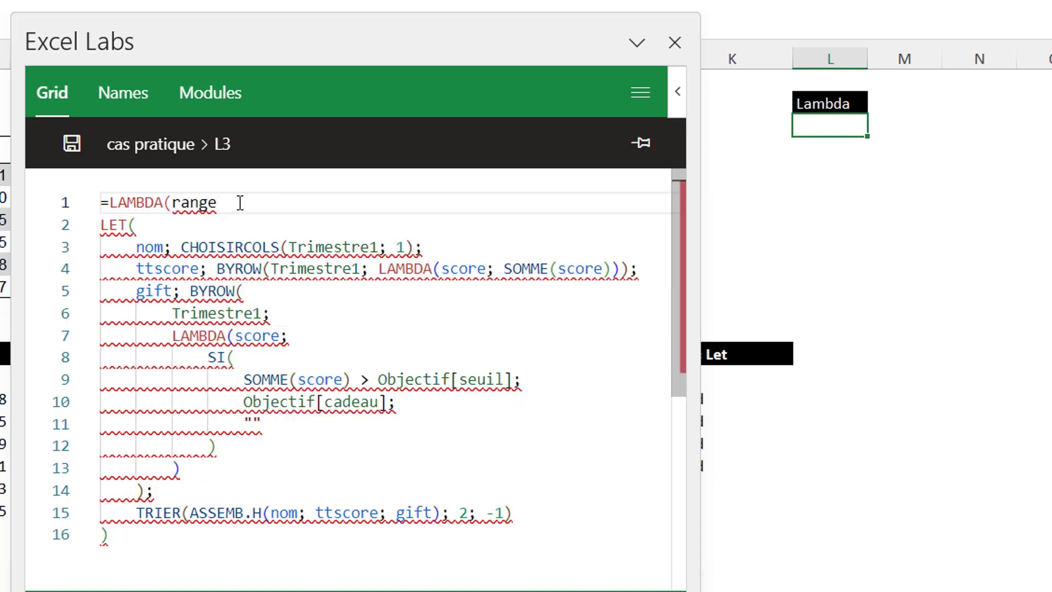
type(";")
left_click(287, 247)
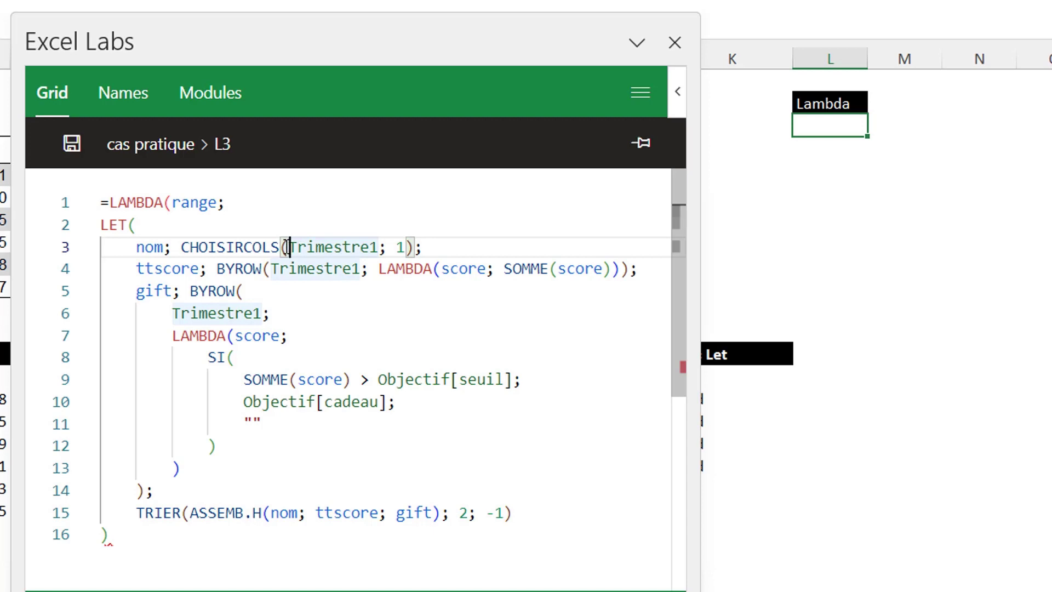
Replace every Trimestre1 with range, close the LAMBDA, and save it to L3.
left_click_drag(290, 247, 378, 246)
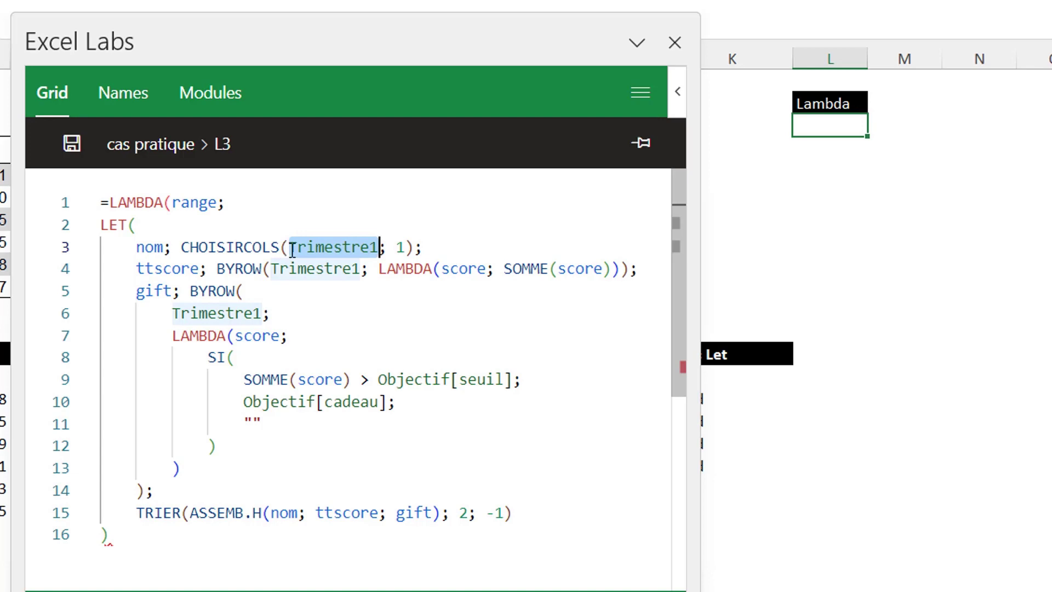
left_click(301, 249)
right_click(300, 250)
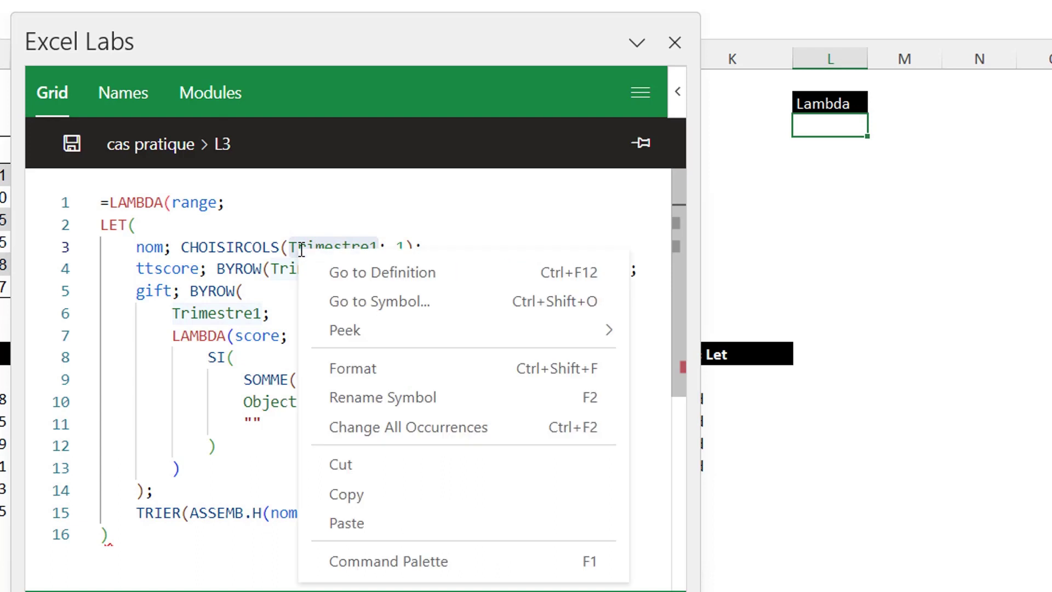
left_click(330, 427)
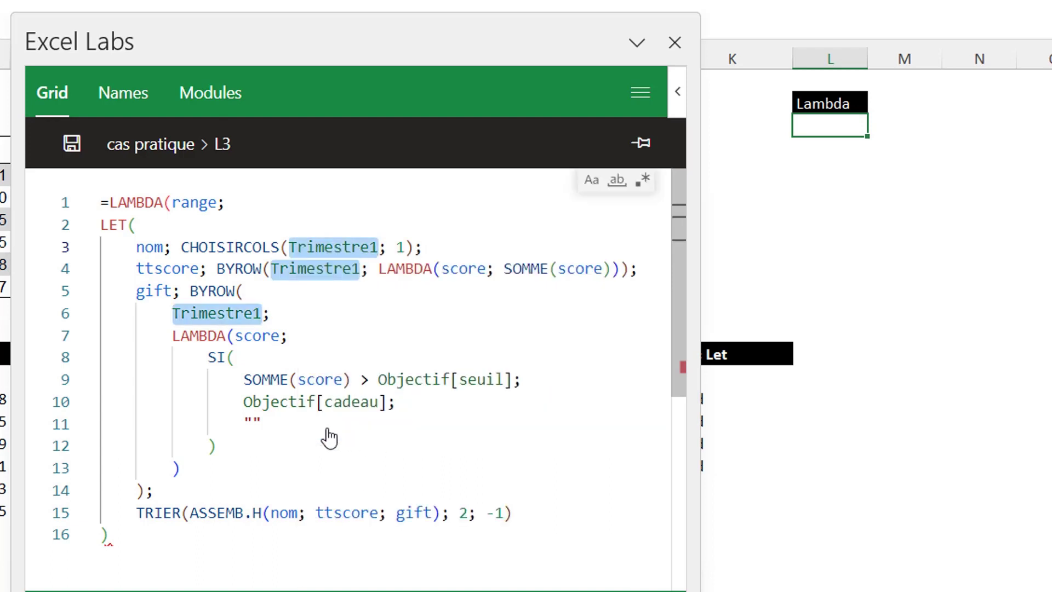
key("BackSpace")
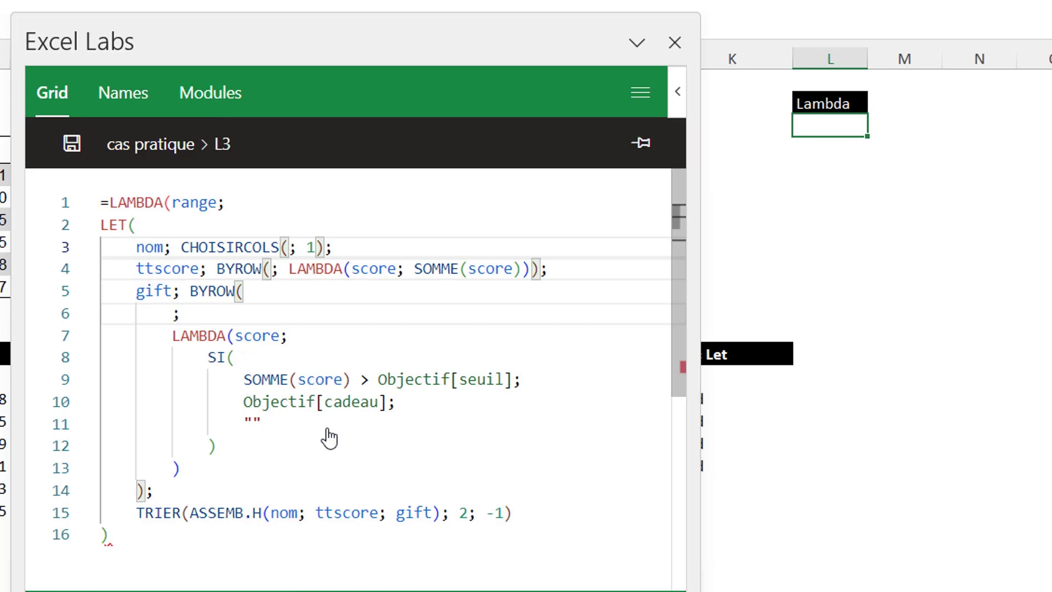
type("rang")
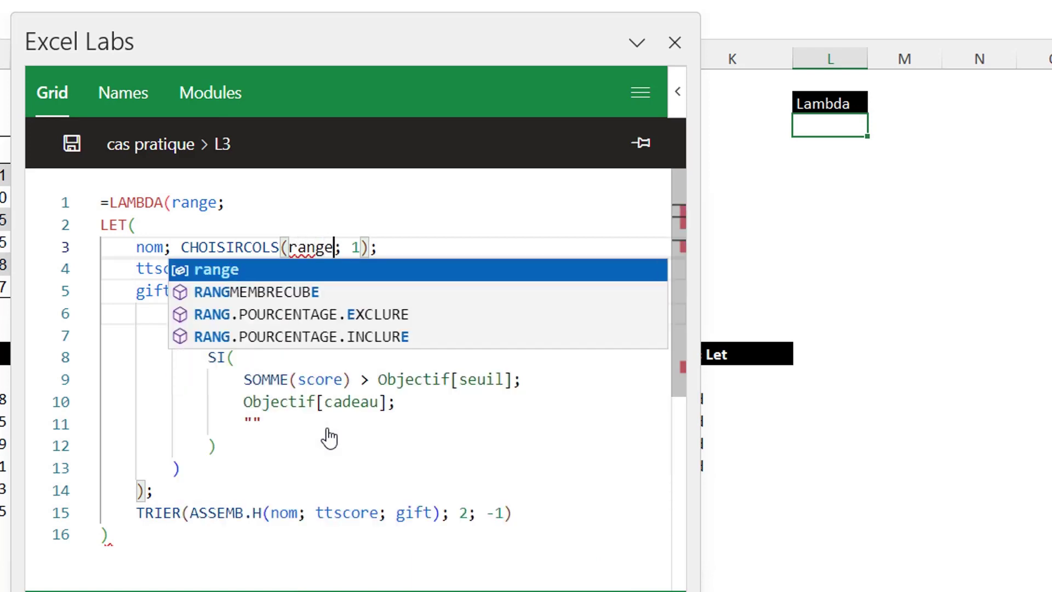
type("e")
left_click(117, 537)
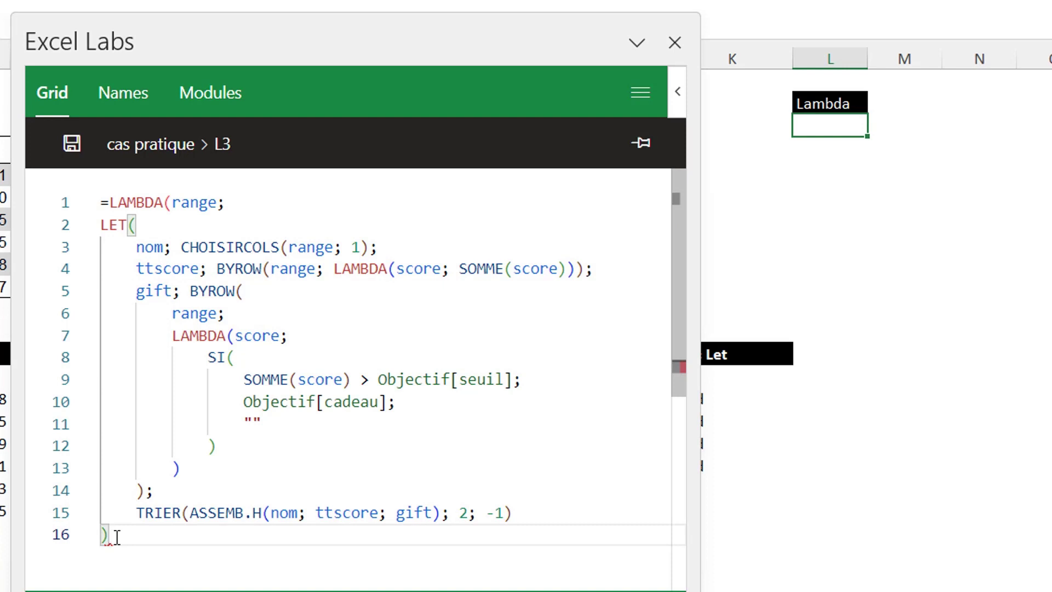
type(")")
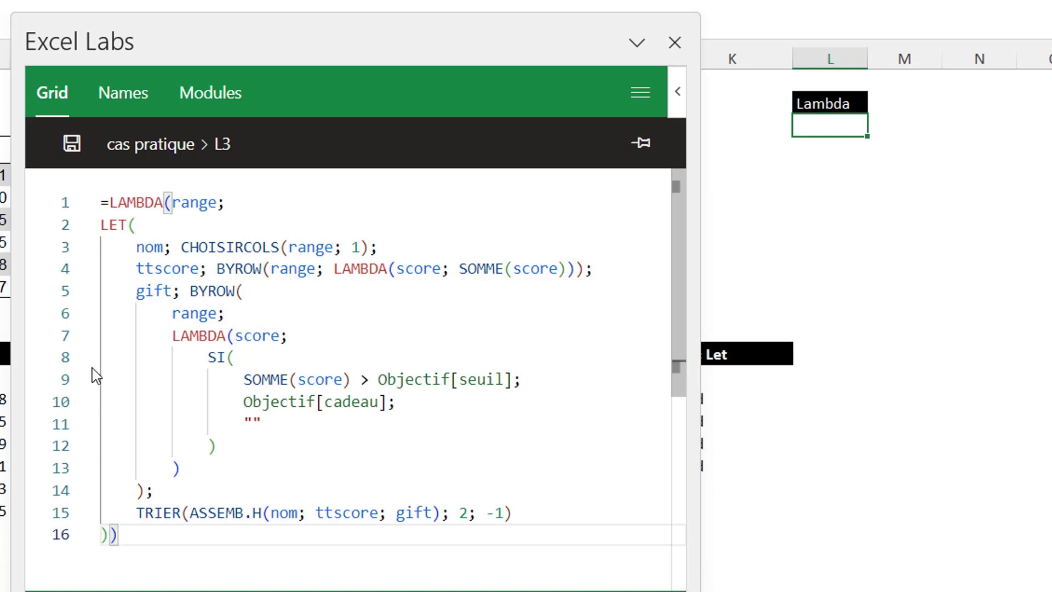
key("ctrl+s")
Save the full LAMBDA code from Excel Labs into the workbook and close the editor.
left_click_drag(84, 542, 51, 202)
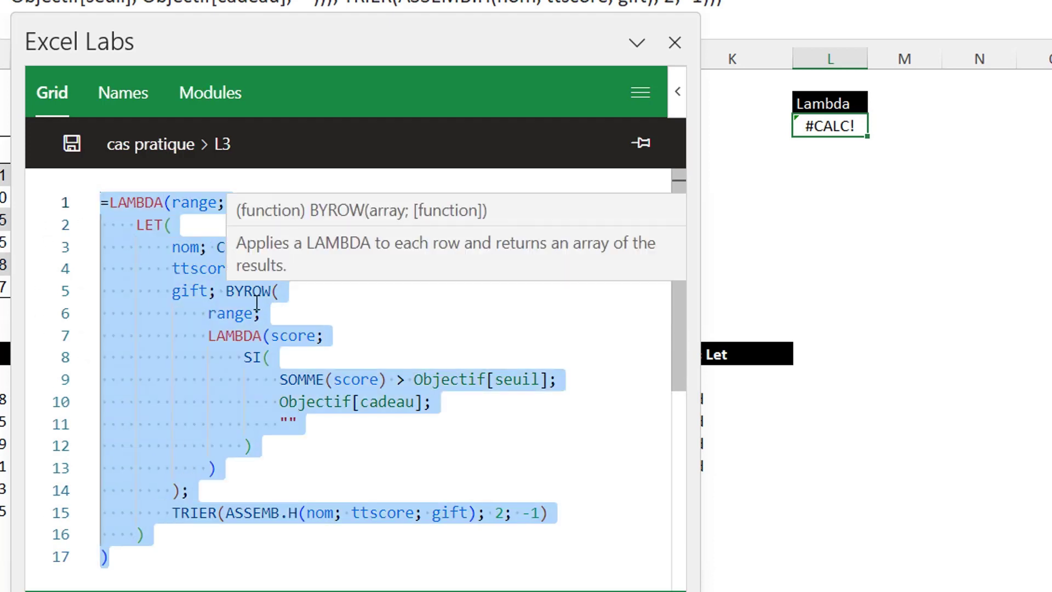
left_click(71, 143)
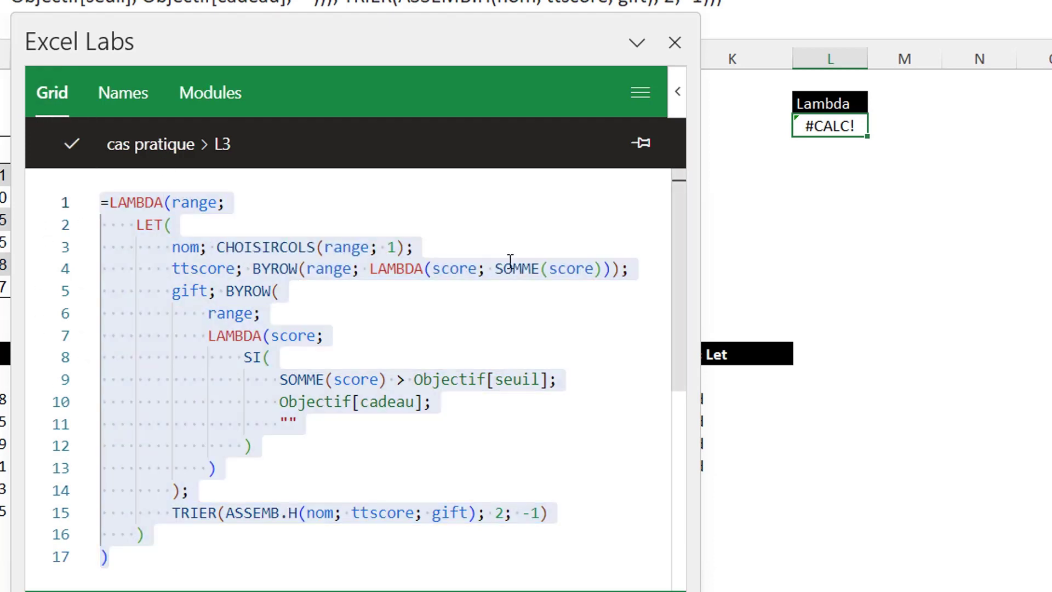
left_click(675, 43)
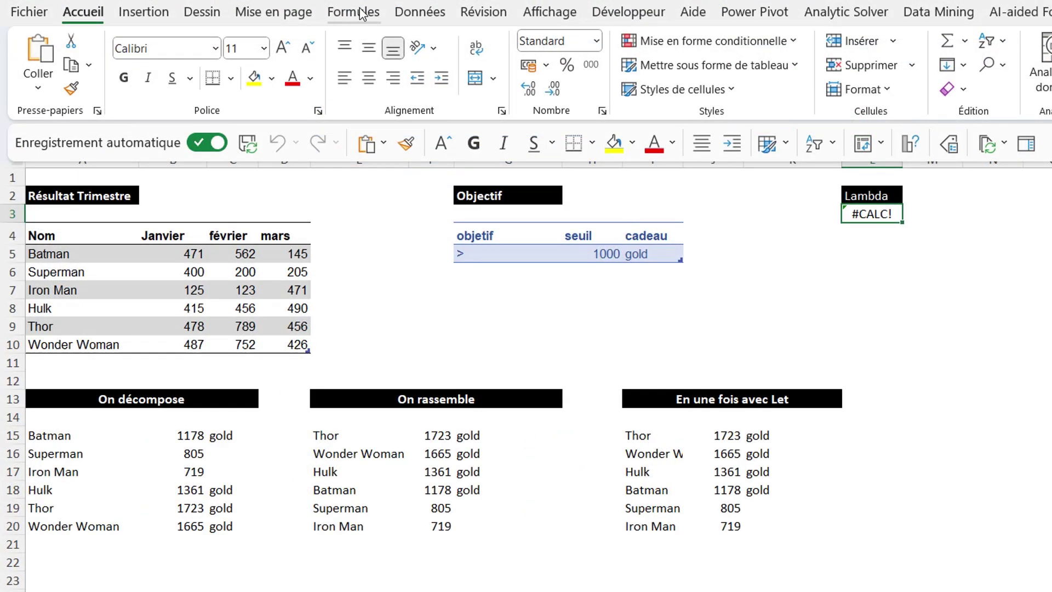
Define the workbook name 'Rapport' with the pasted LAMBDA report formula as its reference.
left_click(359, 13)
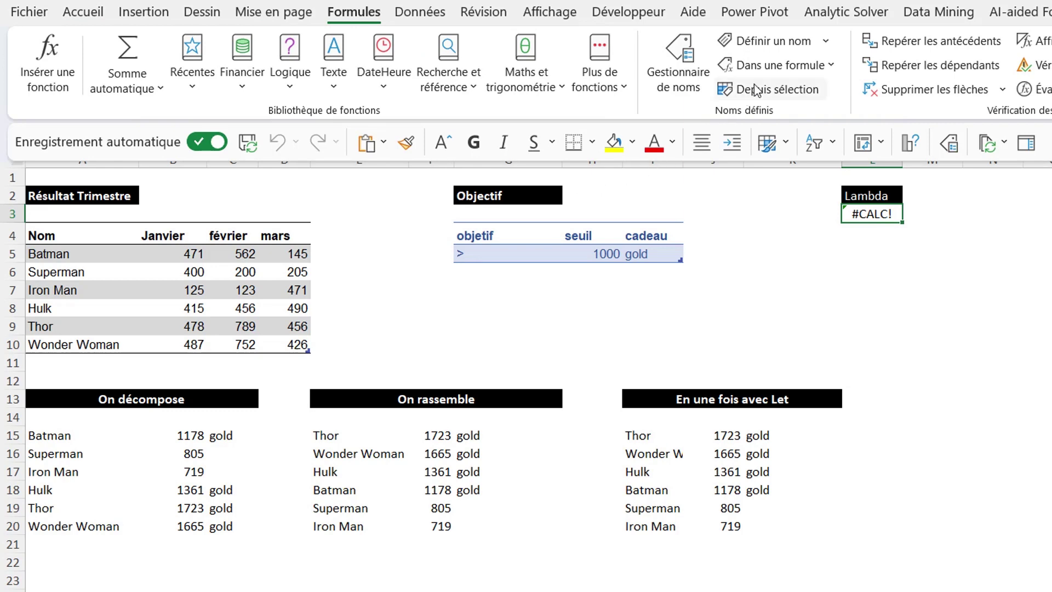
left_click(767, 46)
left_click(678, 183)
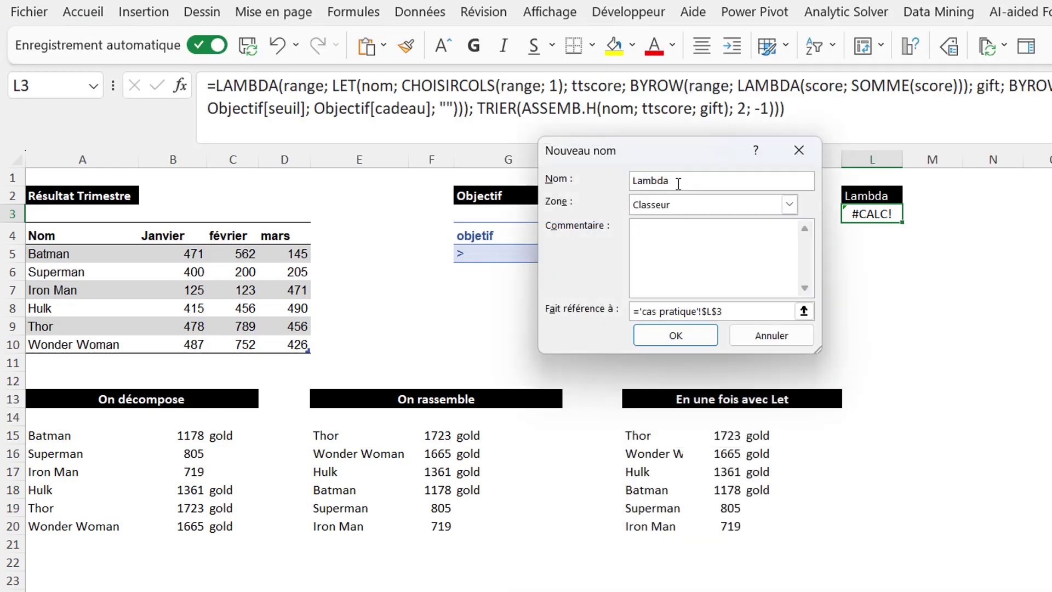
key("BackSpace")
key("BackSpace")
key("BackSpace")
key("BackSpace")
key("BackSpace")
type("Rapp")
type("ort")
left_click(725, 310)
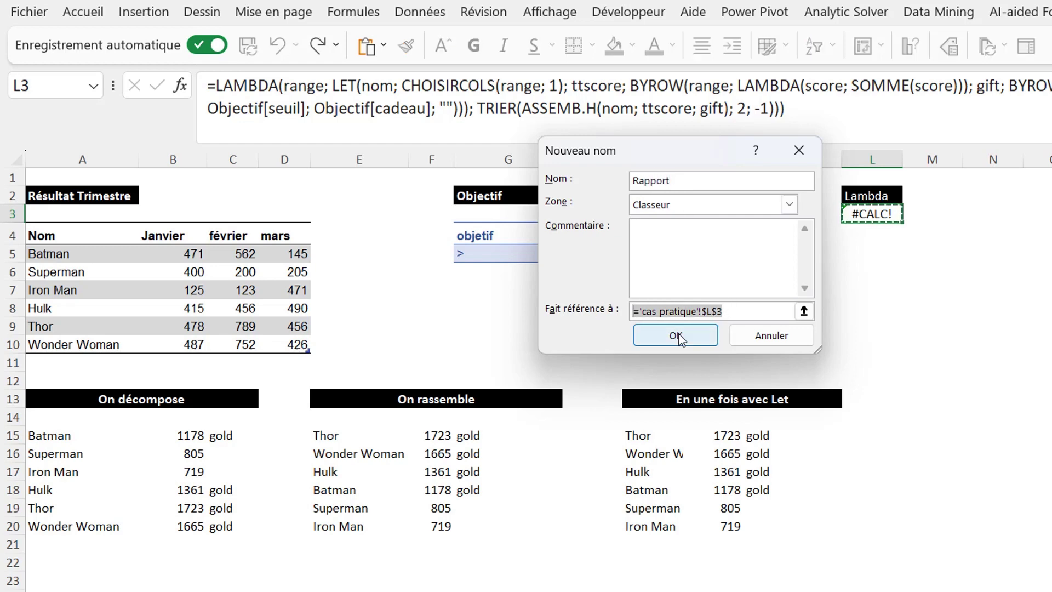
key("ctrl+v")
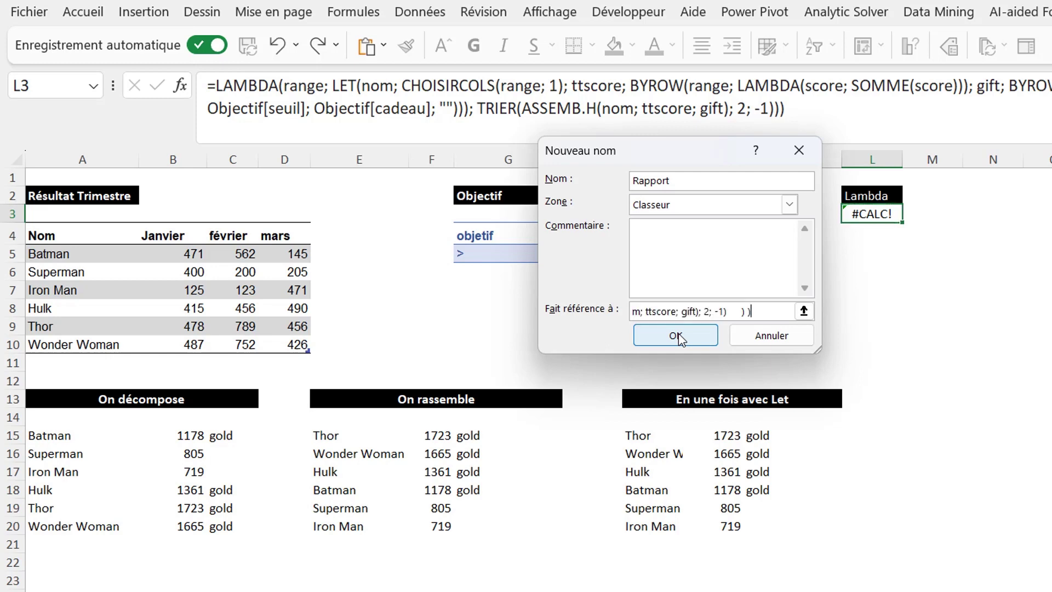
left_click(678, 340)
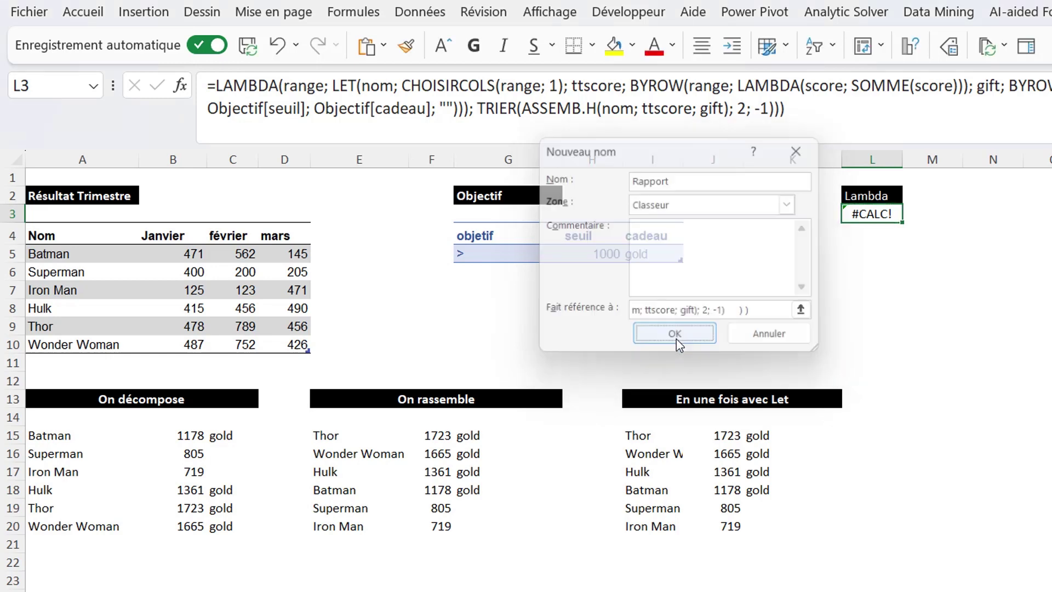
key("Down")
key("Down")
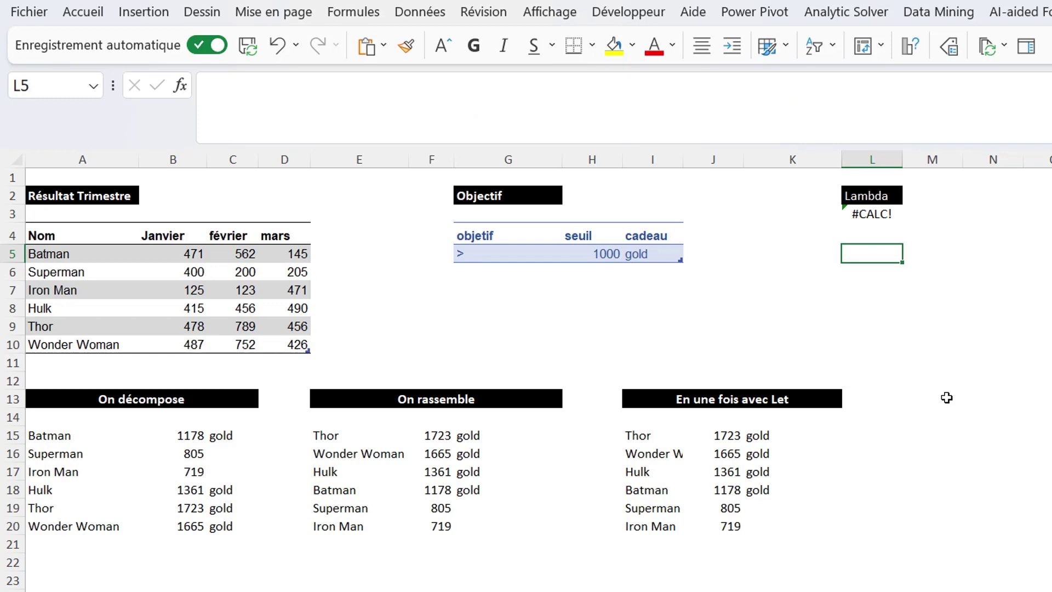
Enter =Rapport(Trimestre1) in L5 to spill the sorted name, total and gold report.
type("=r")
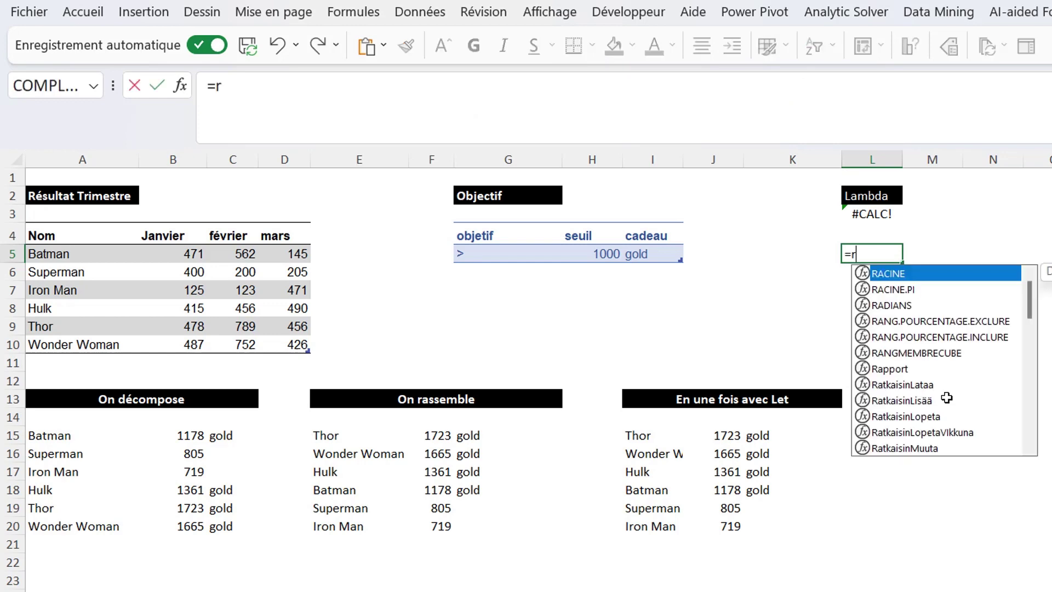
type("ap")
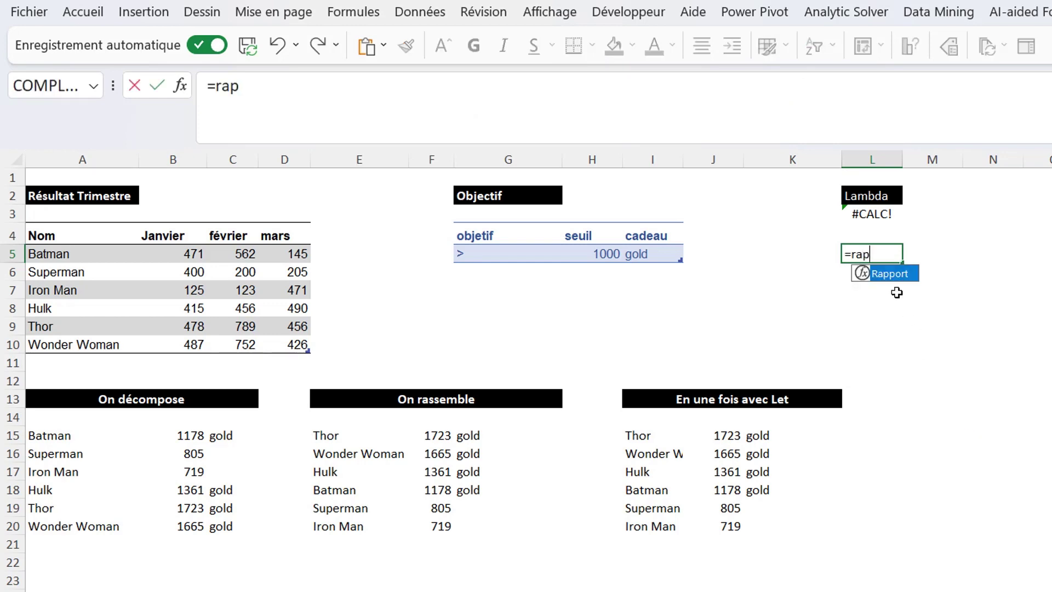
double_click(888, 274)
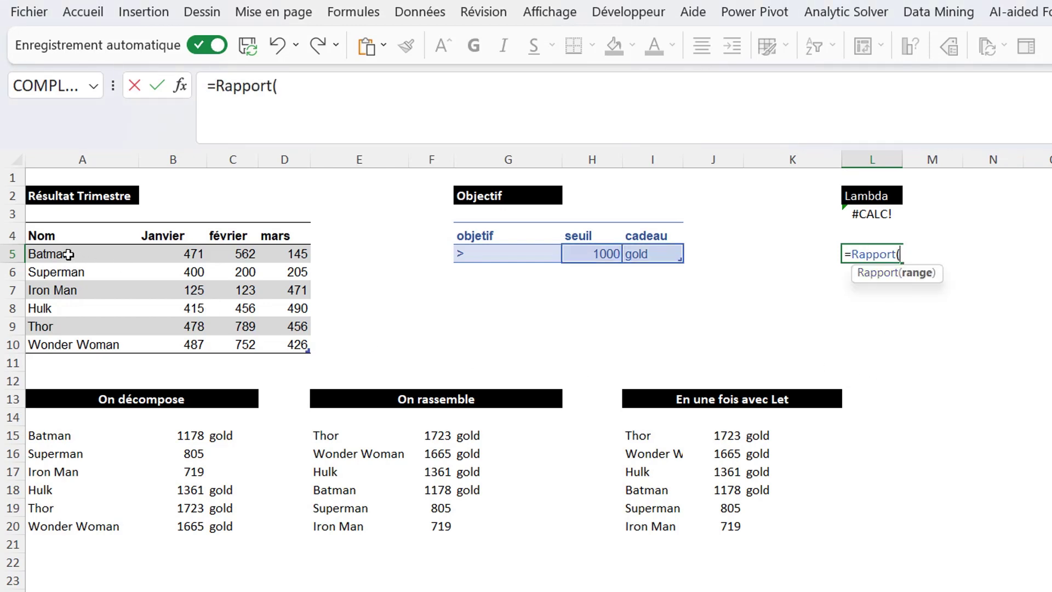
left_click_drag(44, 252, 305, 344)
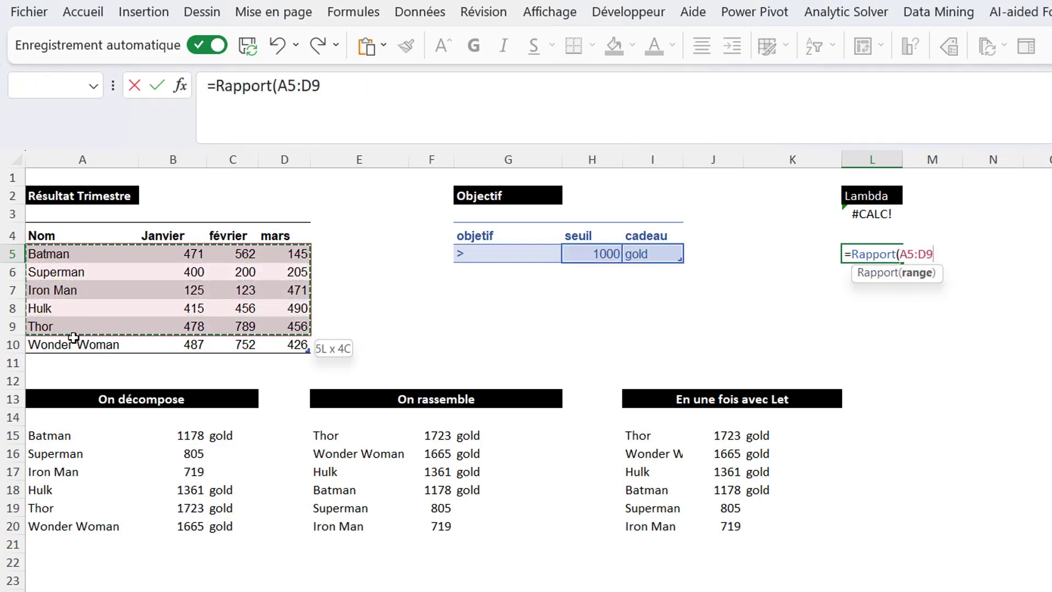
type(")")
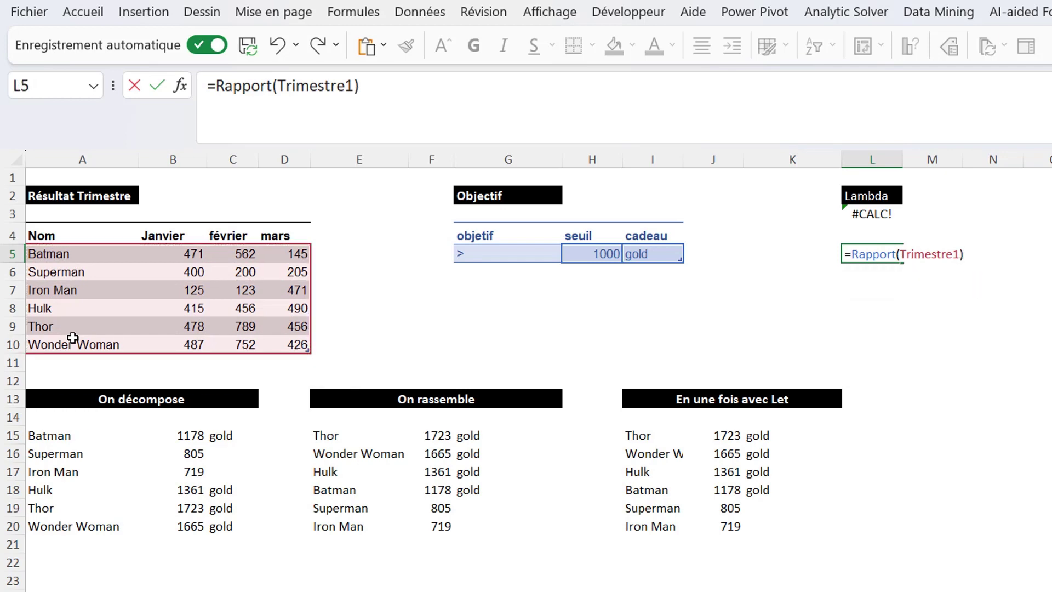
key("Return")
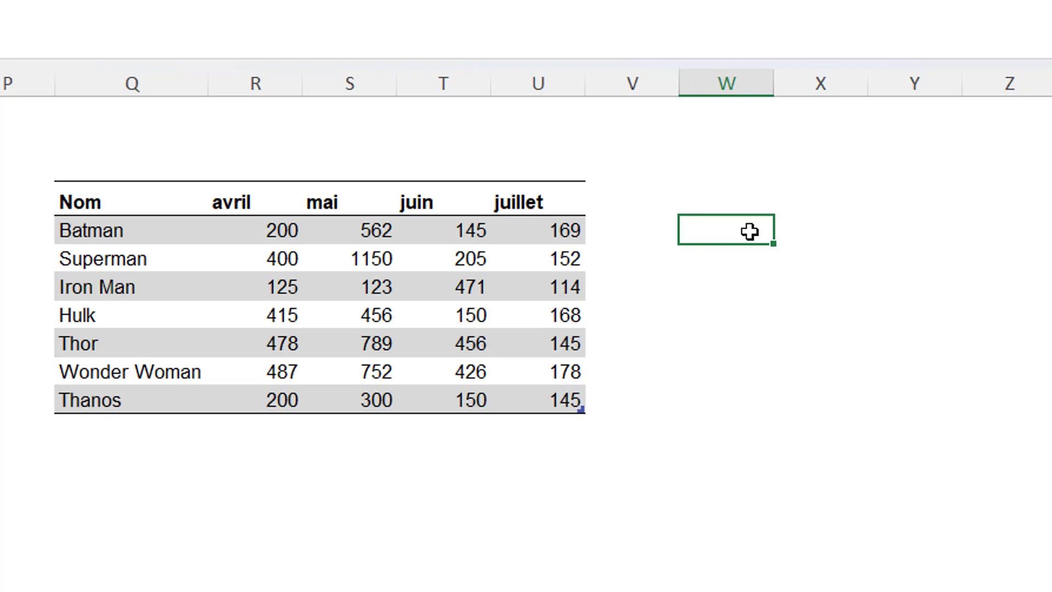
Apply Rapport in W5 to the April–July table body, spilling Superman 1907 down to Thanos 795.
type("=rap")
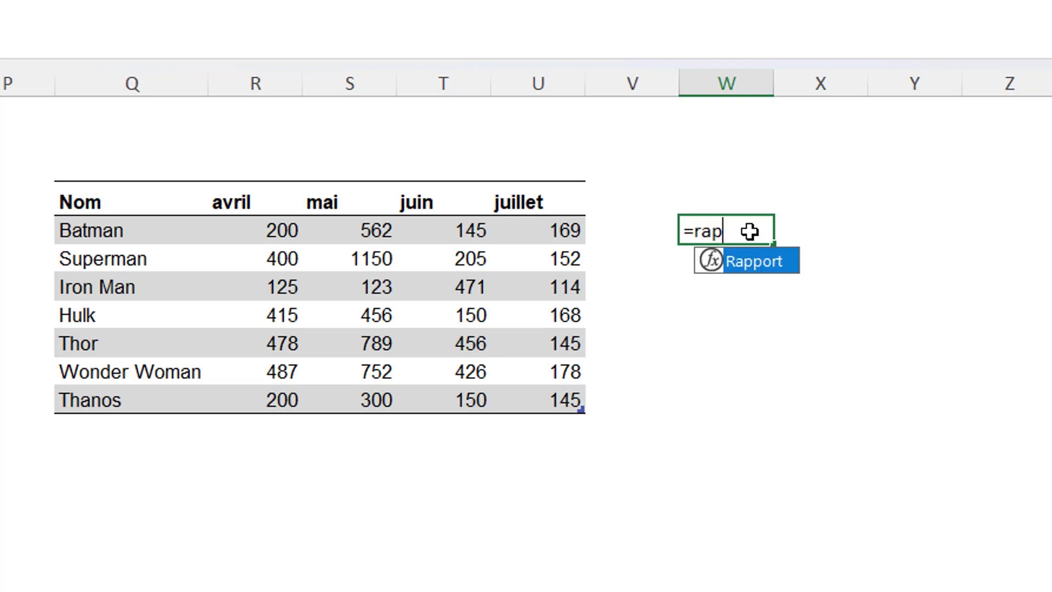
double_click(748, 261)
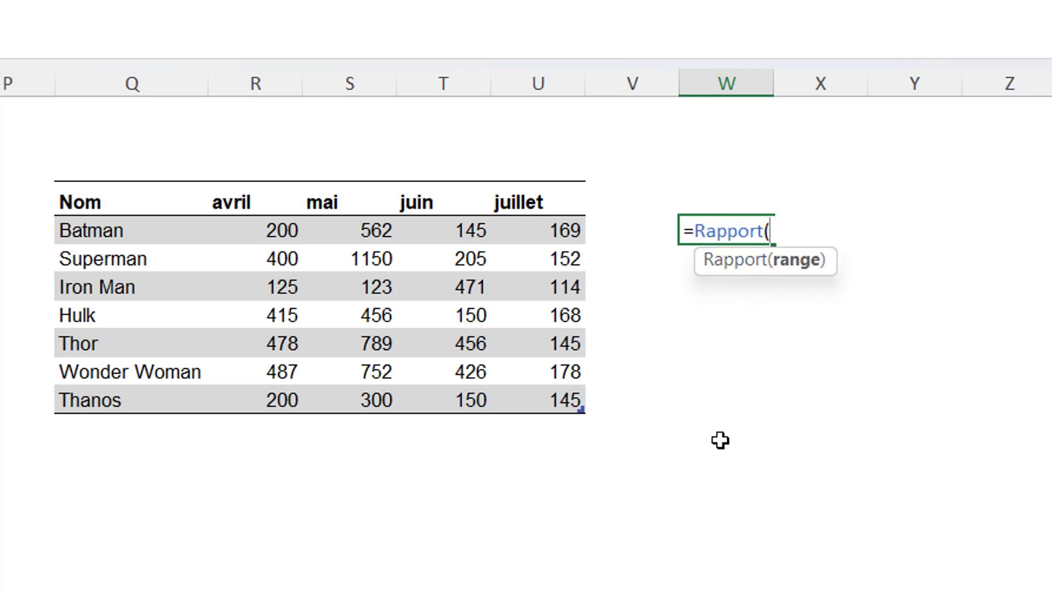
left_click_drag(110, 229, 518, 393)
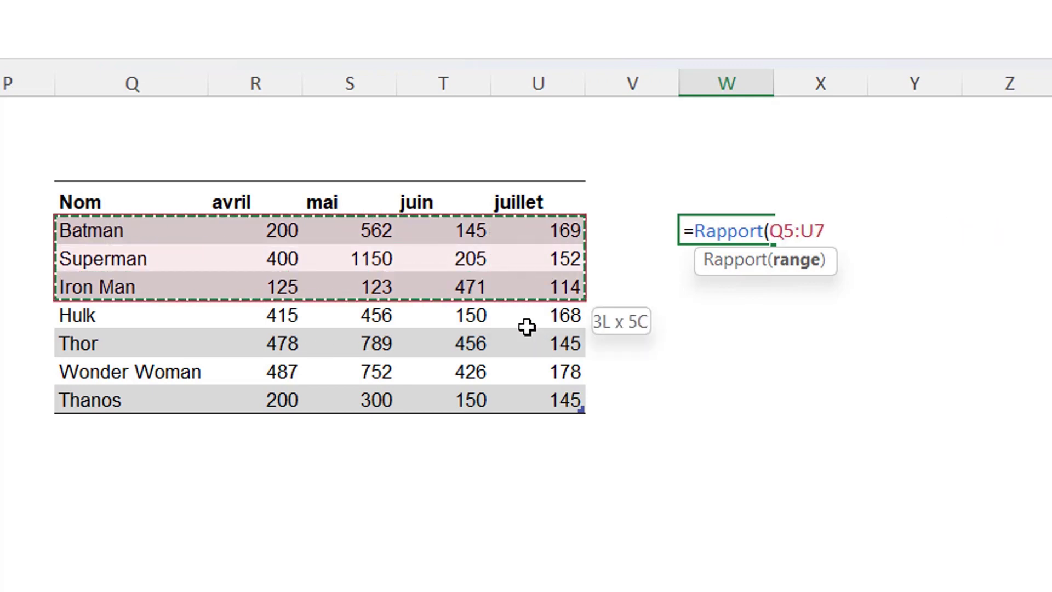
key("Return")
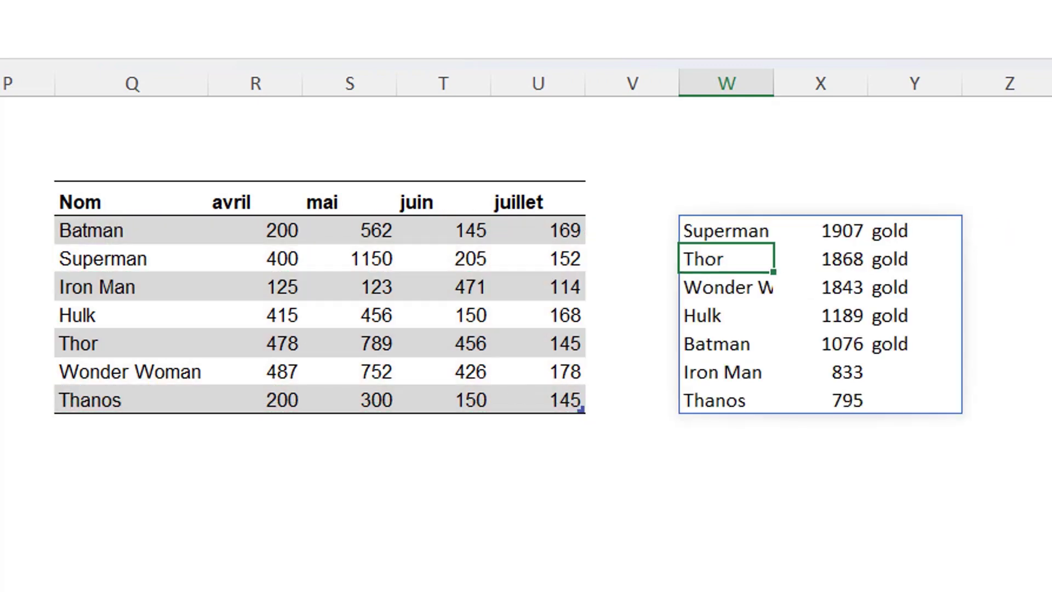
left_click(444, 575)
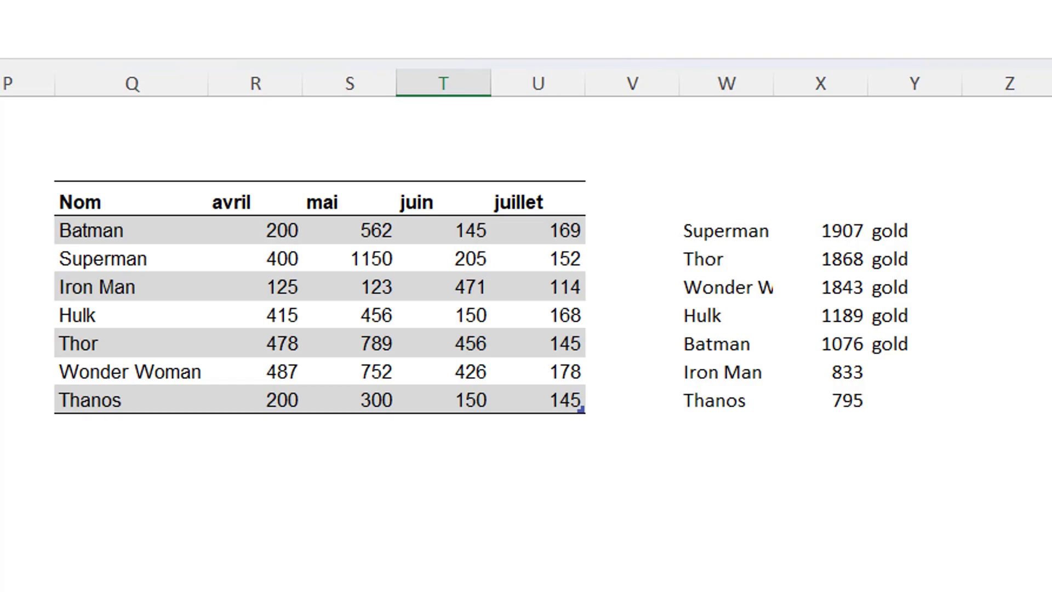